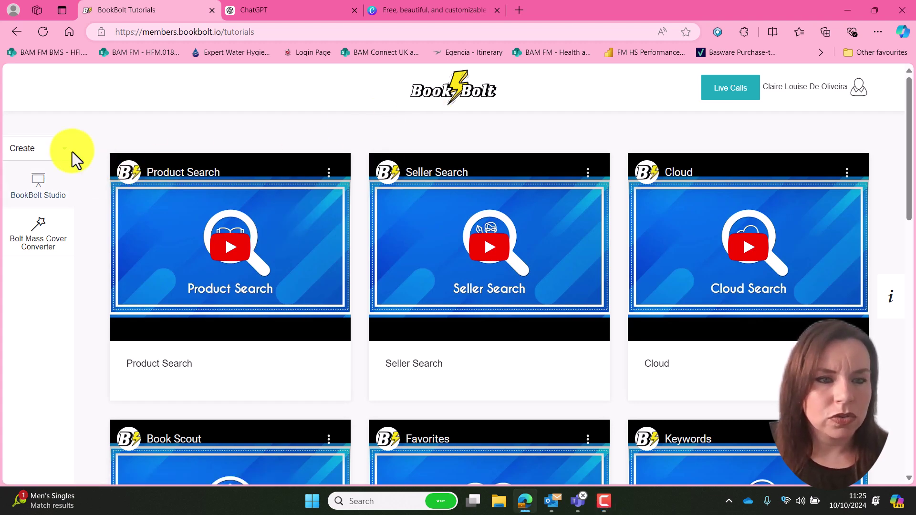
Launch Book Bolt Studio from the Create area and open blank interior Page 2.
{"action": "left_click", "coordinate": [45, 160]}
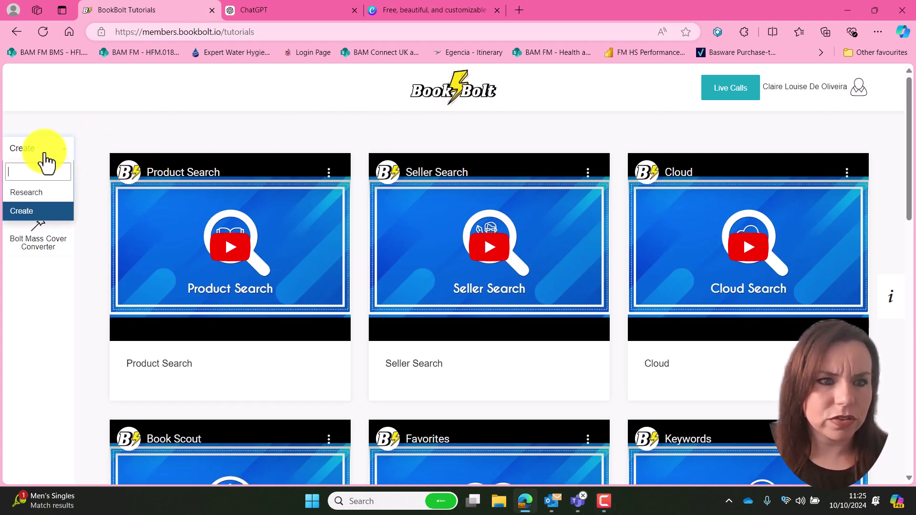
{"action": "left_click", "coordinate": [41, 159]}
{"action": "left_click", "coordinate": [45, 192]}
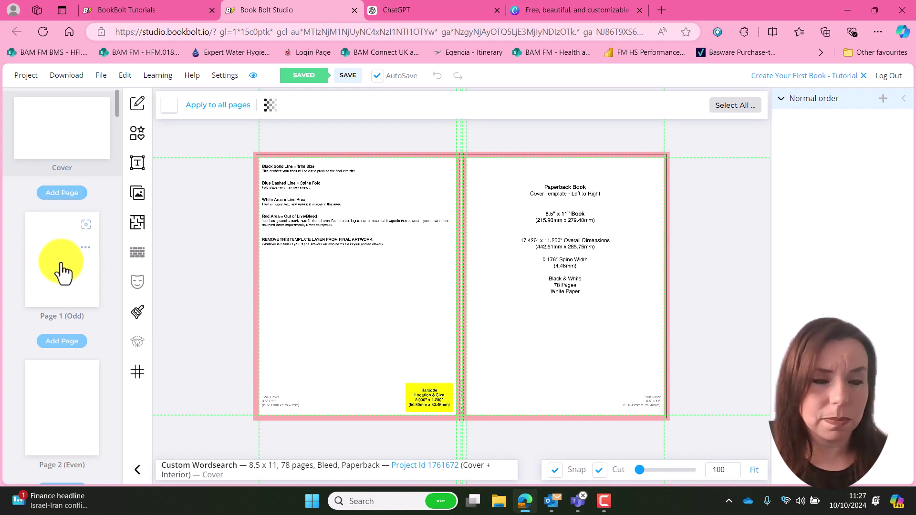
{"action": "left_click", "coordinate": [74, 399]}
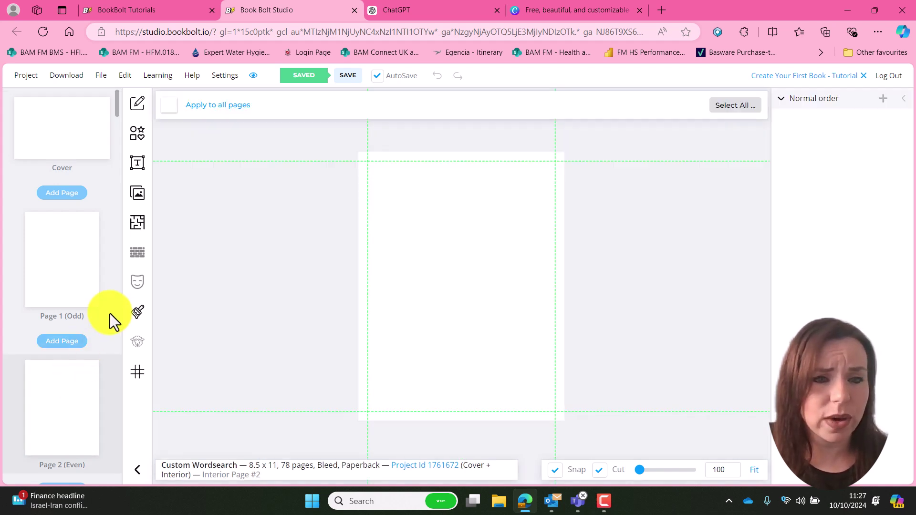
Open the Interior Templates Library and scroll down to the Words Search Custom template.
{"action": "left_click", "coordinate": [139, 236]}
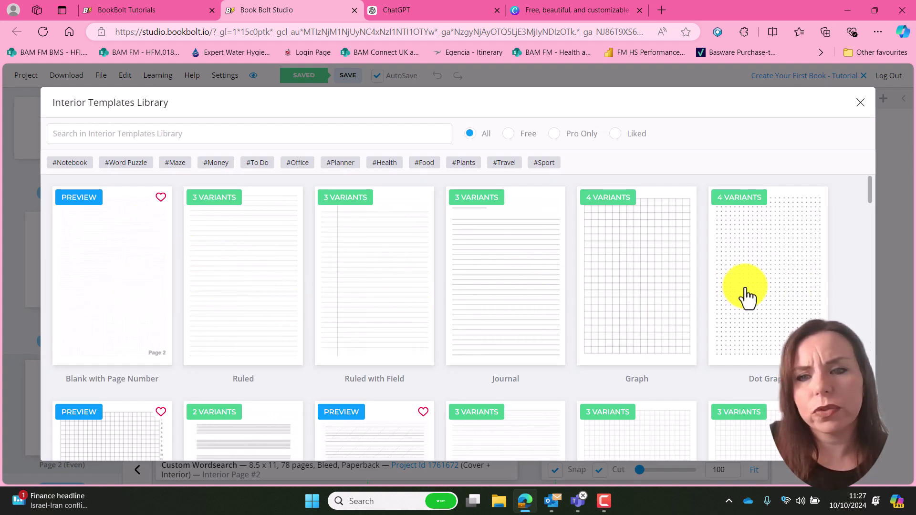
{"action": "scroll", "coordinate": [747, 295], "scroll_direction": "down", "scroll_amount": 3}
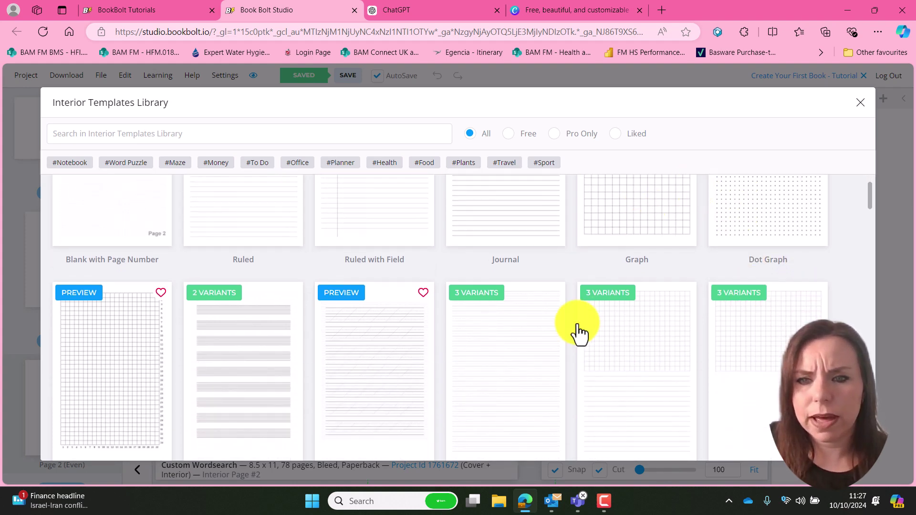
{"action": "scroll", "coordinate": [573, 336], "scroll_direction": "down", "scroll_amount": 3}
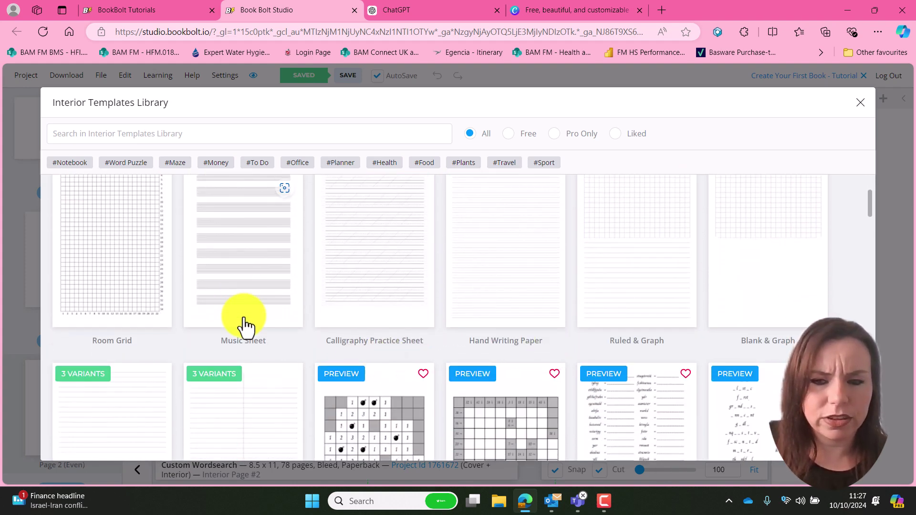
{"action": "scroll", "coordinate": [246, 329], "scroll_direction": "down", "scroll_amount": 3}
{"action": "scroll", "coordinate": [658, 373], "scroll_direction": "down", "scroll_amount": 4}
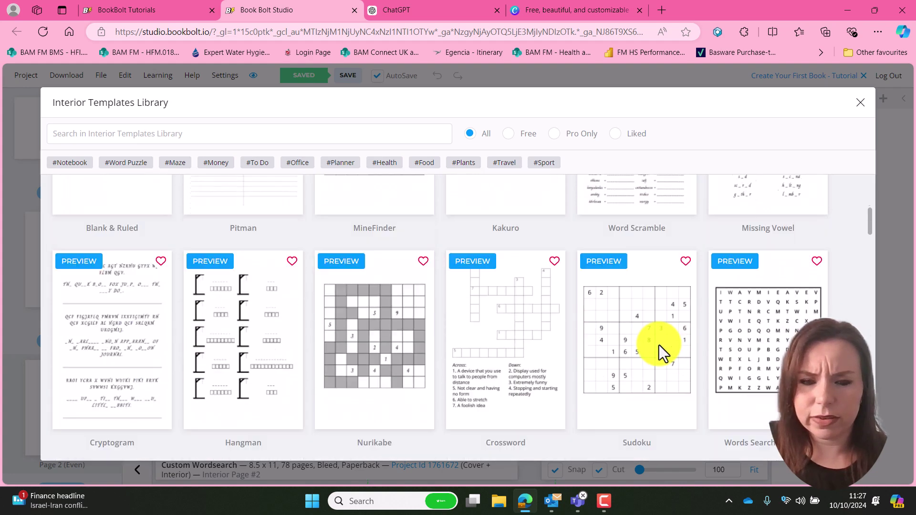
{"action": "scroll", "coordinate": [659, 345], "scroll_direction": "down", "scroll_amount": 2}
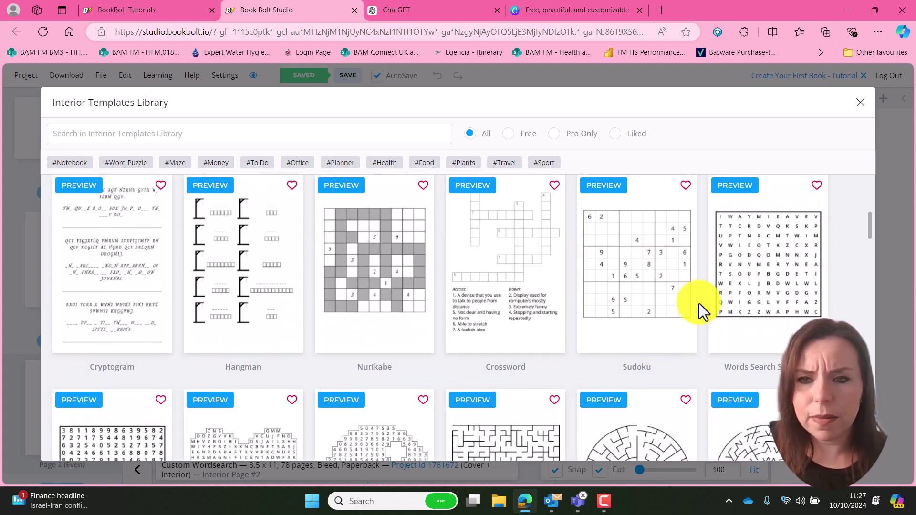
{"action": "scroll", "coordinate": [678, 329], "scroll_direction": "down", "scroll_amount": 2}
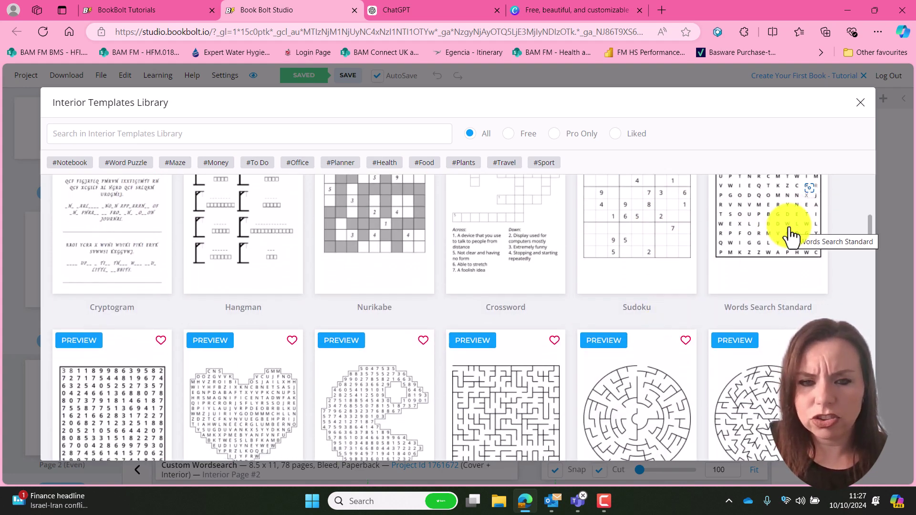
{"action": "scroll", "coordinate": [628, 245], "scroll_direction": "down", "scroll_amount": 2}
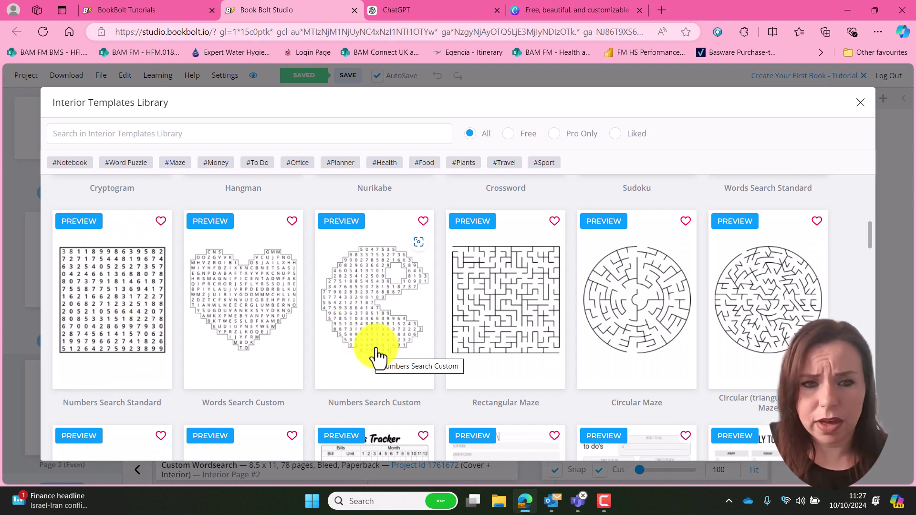
Choose Words Search Custom and assign it to the page range 2 through 52.
{"action": "left_click", "coordinate": [236, 311]}
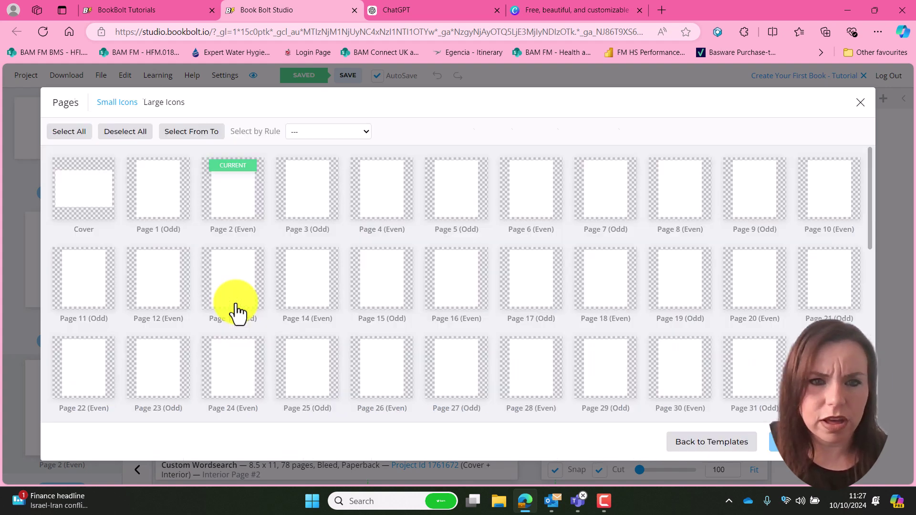
{"action": "left_click", "coordinate": [201, 134]}
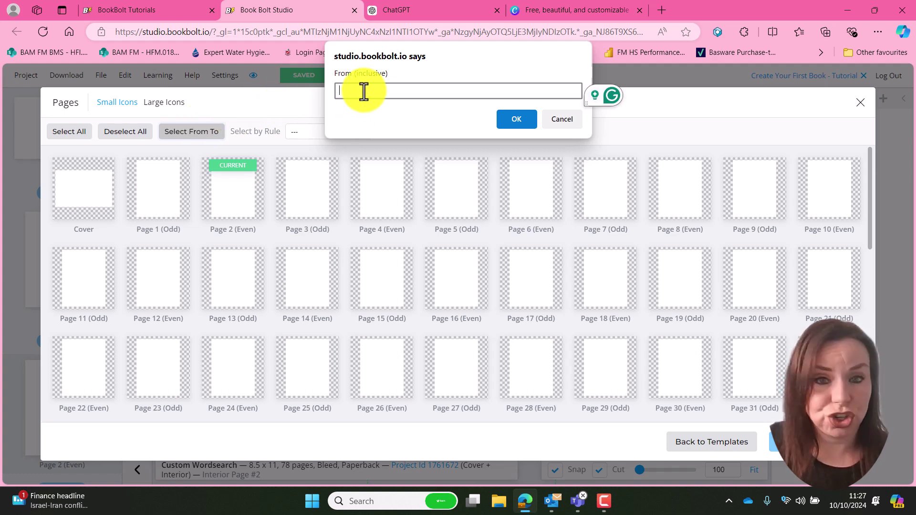
{"action": "left_click", "coordinate": [517, 117]}
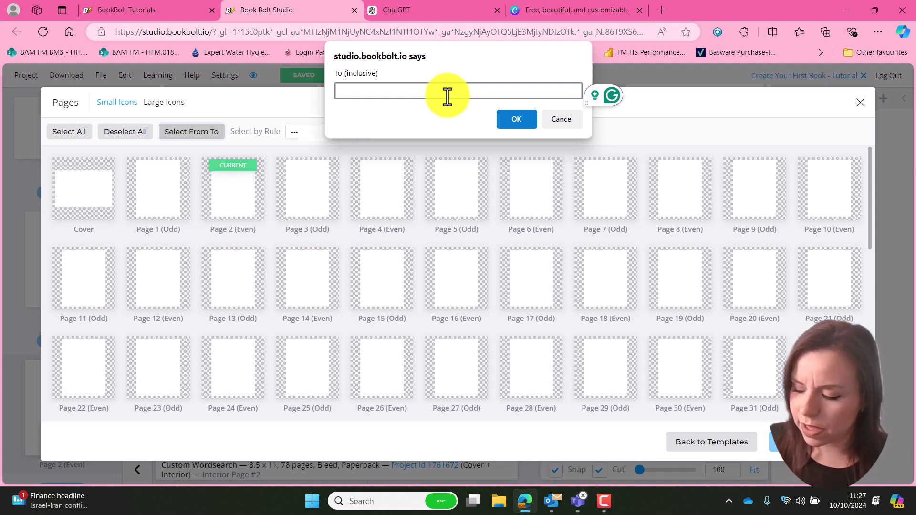
{"action": "type", "text": "10"}
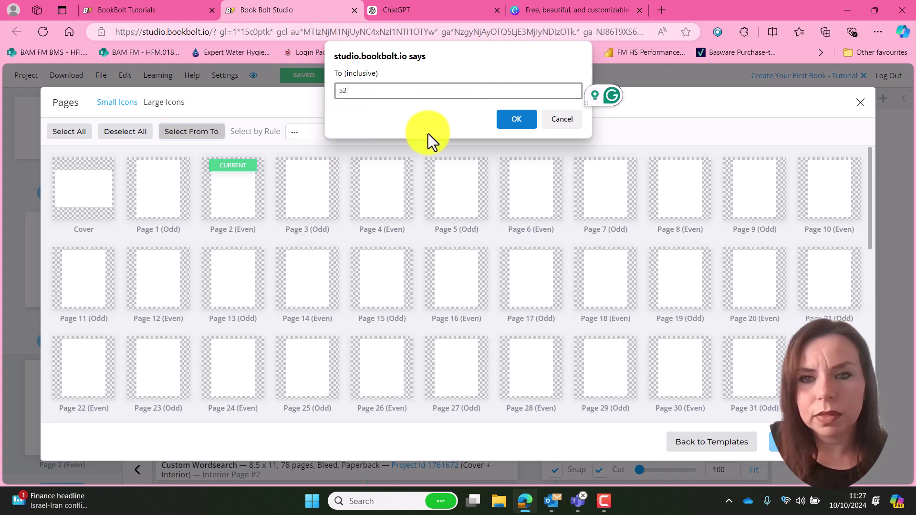
{"action": "left_click", "coordinate": [524, 121]}
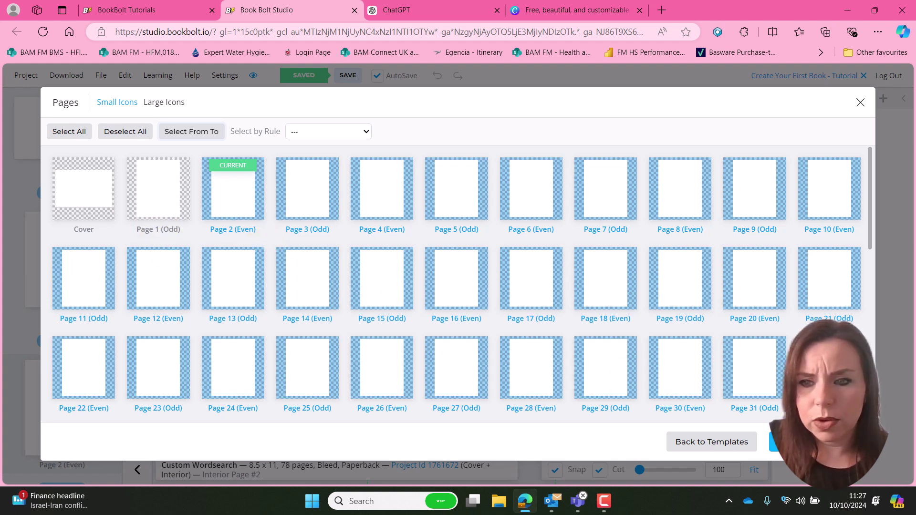
Continue to the template settings and clear the heart shape mask from Board #1.
{"action": "left_click", "coordinate": [782, 442]}
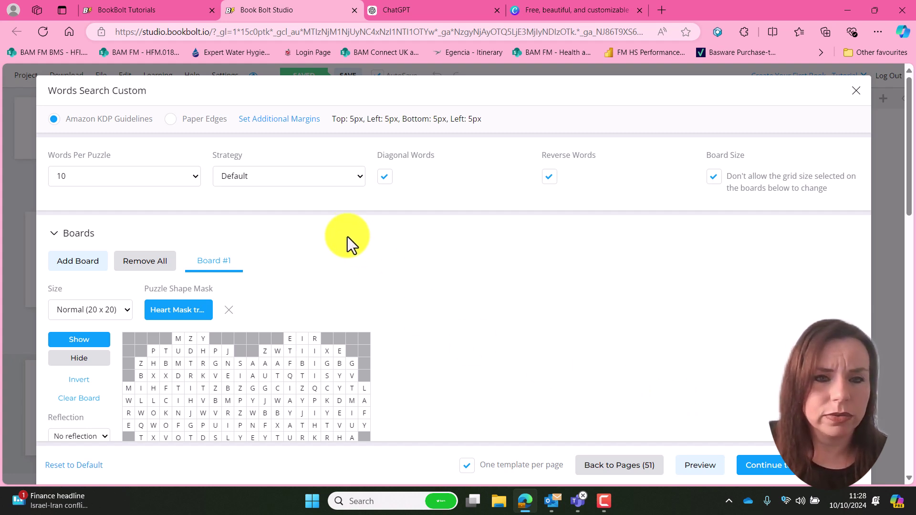
{"action": "left_click", "coordinate": [229, 310]}
{"action": "left_click", "coordinate": [506, 101]}
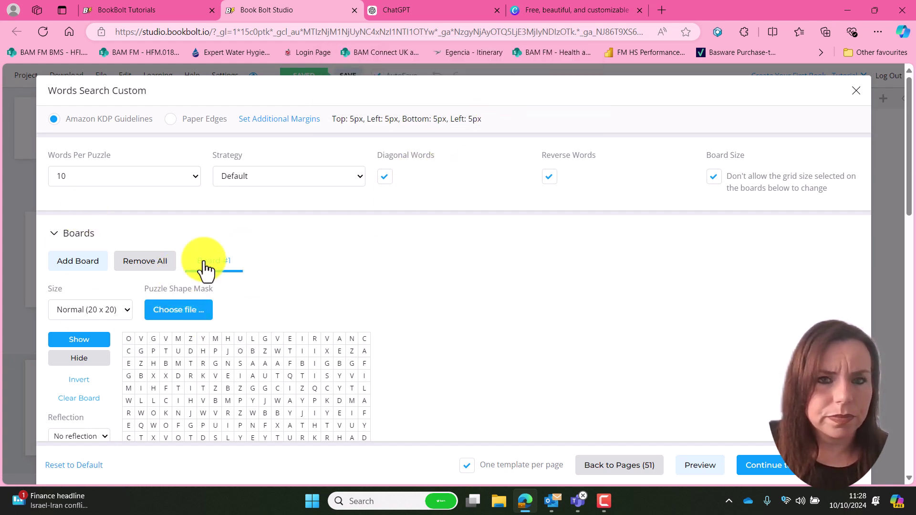
Keep the Default placement strategy, toggle reverse words and grid-size locking, then reopen Boards.
{"action": "left_click", "coordinate": [55, 231]}
{"action": "scroll", "coordinate": [107, 233], "scroll_direction": "down", "scroll_amount": 1}
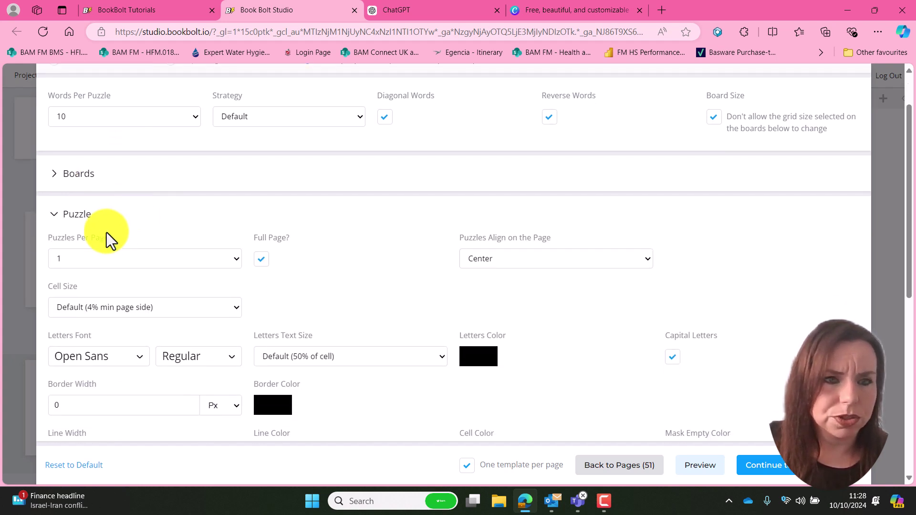
{"action": "left_click", "coordinate": [59, 220]}
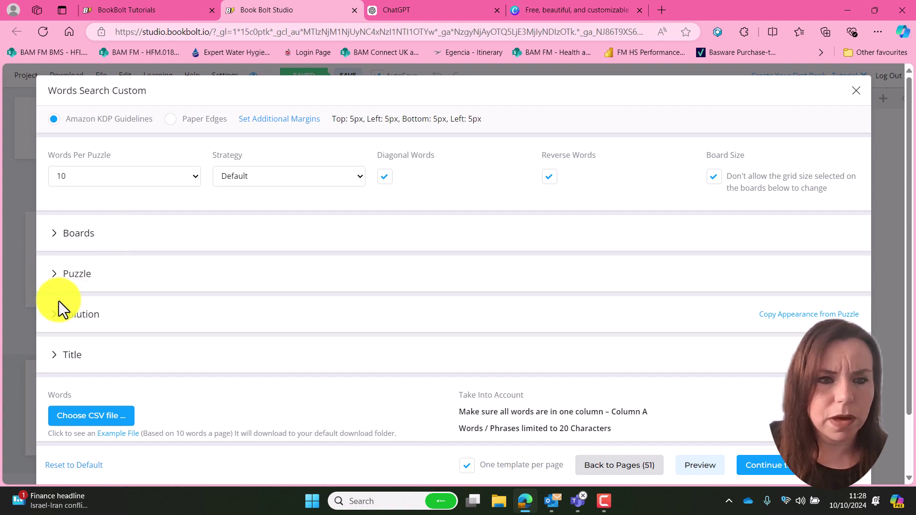
{"action": "scroll", "coordinate": [63, 356], "scroll_direction": "down", "scroll_amount": 1}
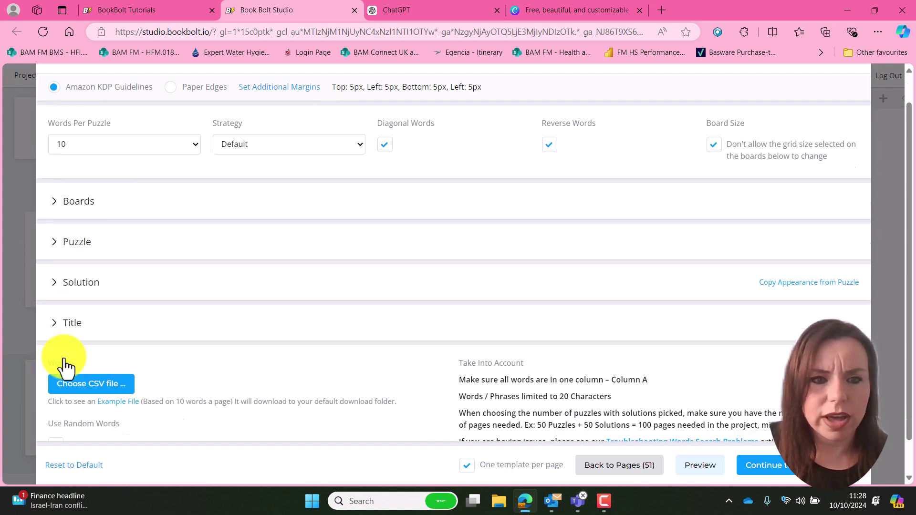
{"action": "scroll", "coordinate": [64, 363], "scroll_direction": "up", "scroll_amount": 1}
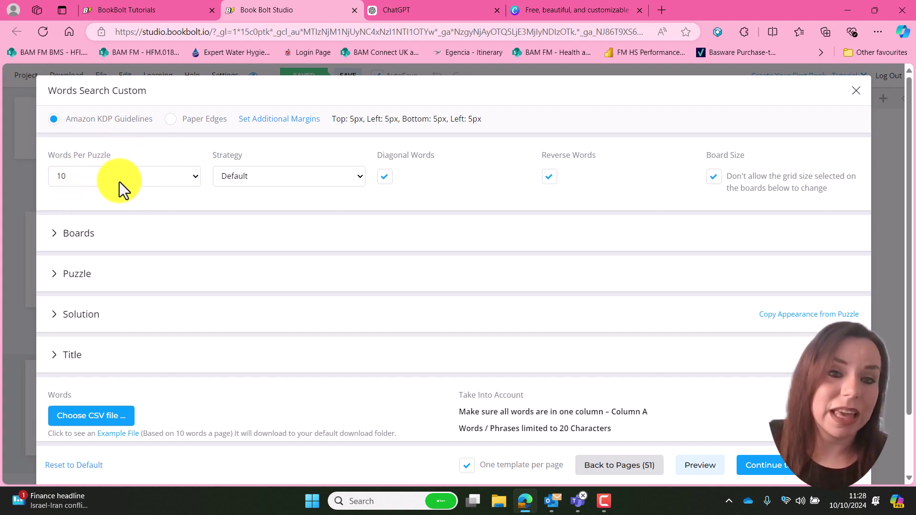
{"action": "left_click", "coordinate": [359, 179]}
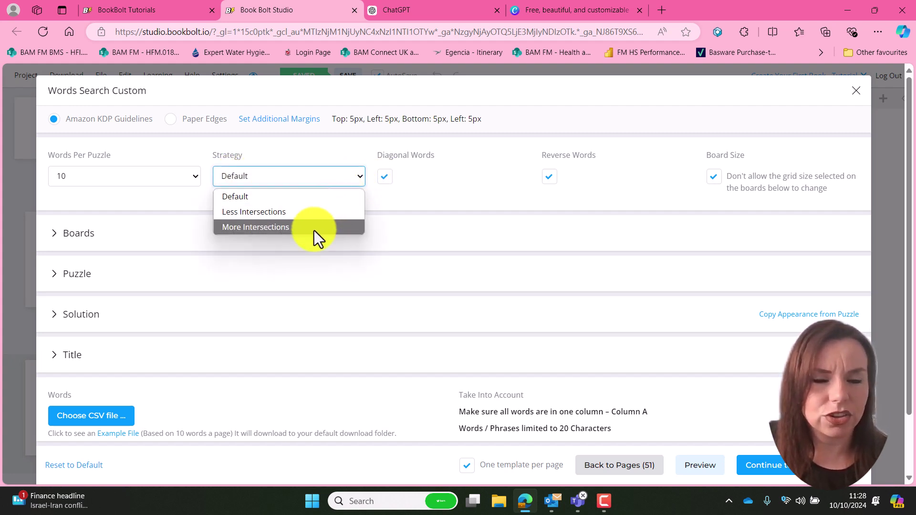
{"action": "left_click", "coordinate": [362, 179]}
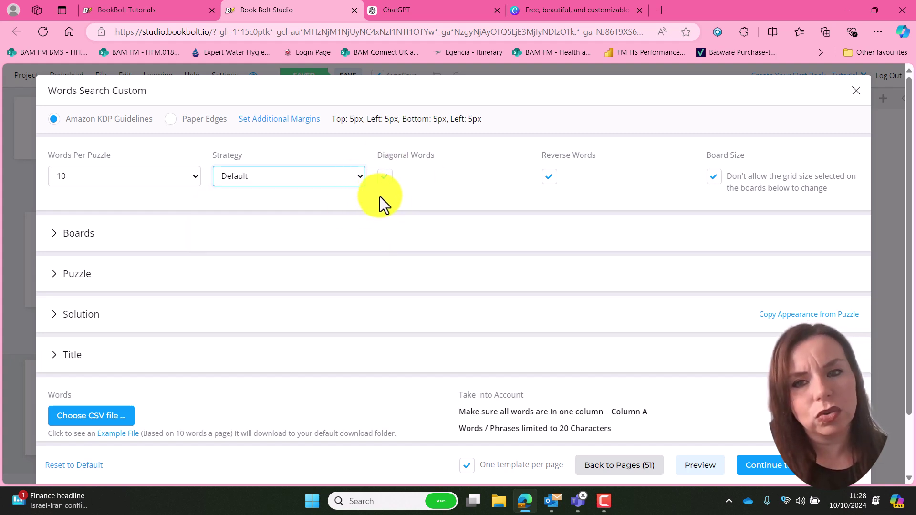
{"action": "left_click", "coordinate": [547, 176]}
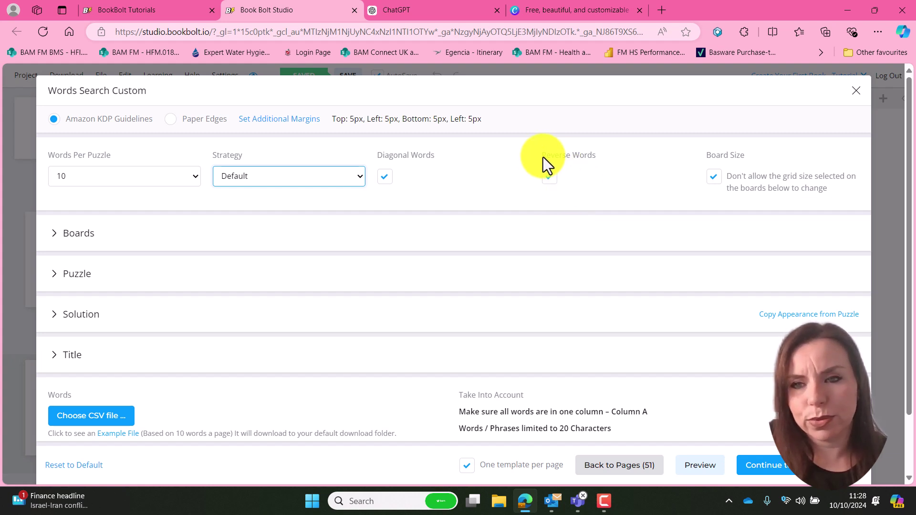
{"action": "left_click", "coordinate": [737, 179]}
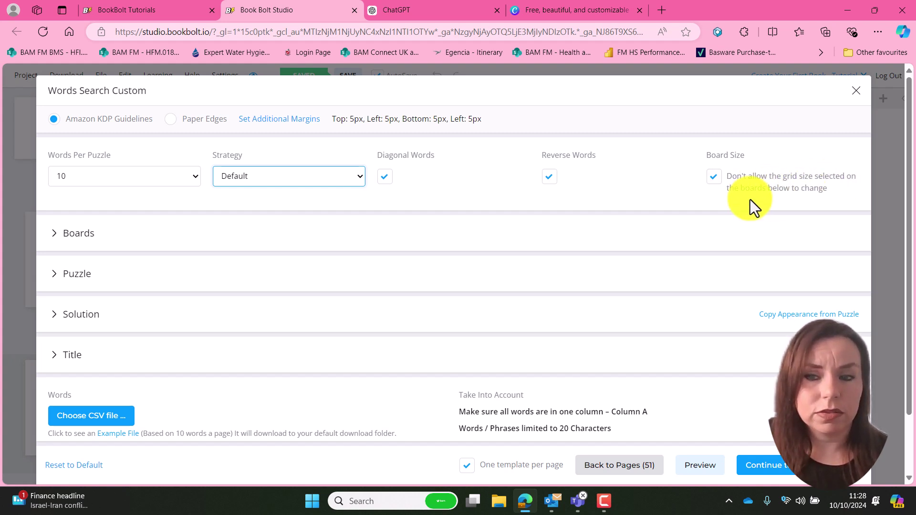
{"action": "left_click", "coordinate": [58, 234]}
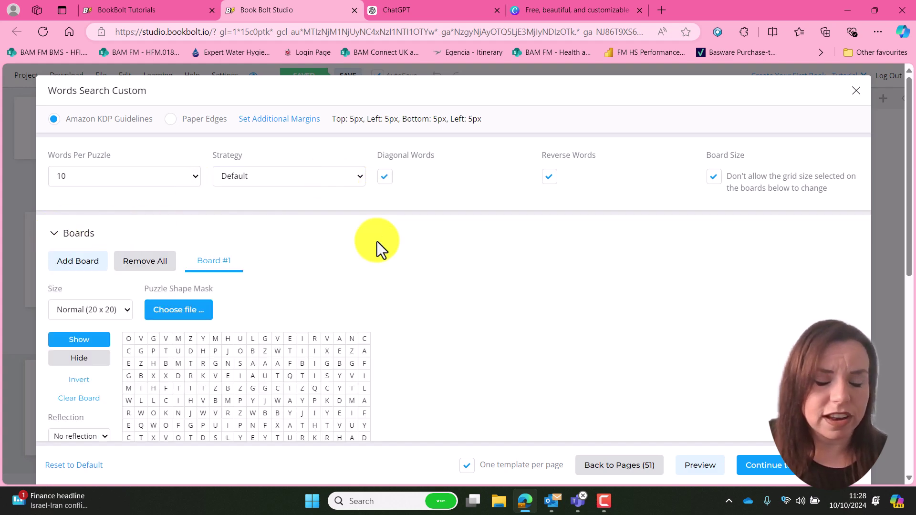
{"action": "scroll", "coordinate": [379, 253], "scroll_direction": "down", "scroll_amount": 3}
{"action": "scroll", "coordinate": [387, 251], "scroll_direction": "down", "scroll_amount": 1}
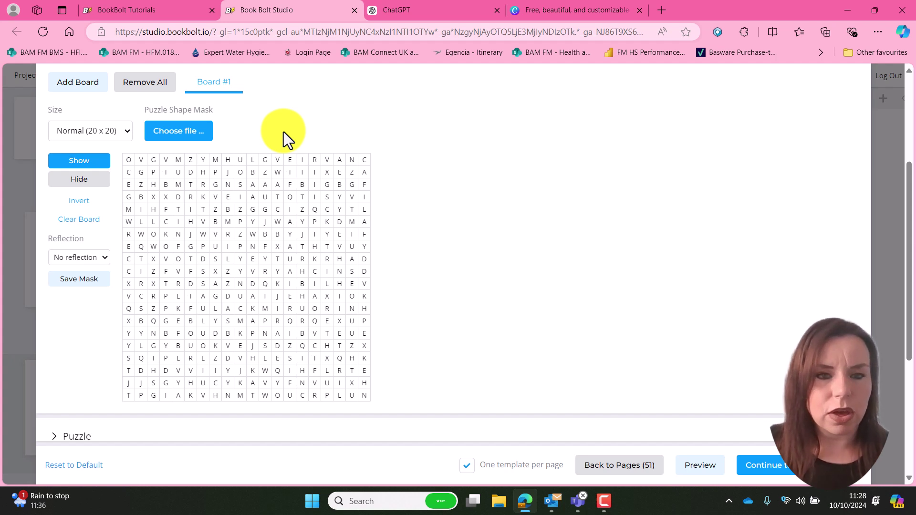
{"action": "left_click", "coordinate": [191, 140]}
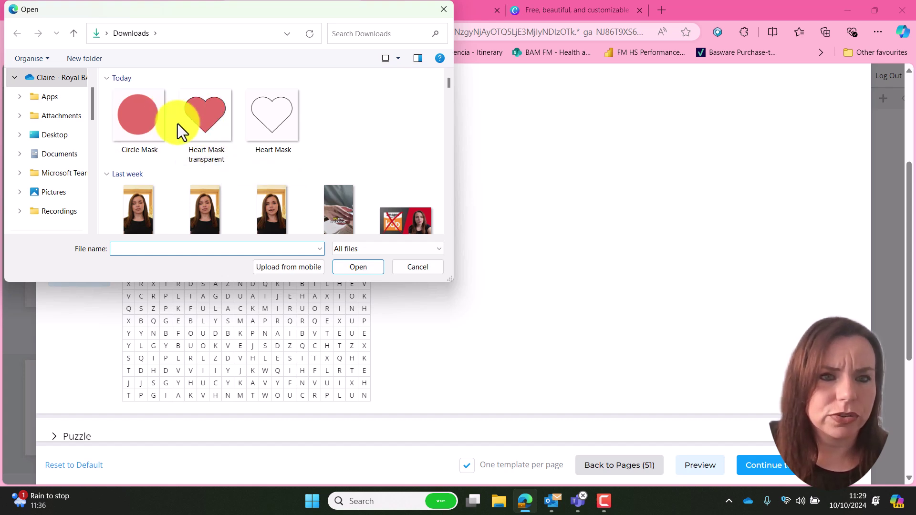
{"action": "left_click", "coordinate": [213, 128]}
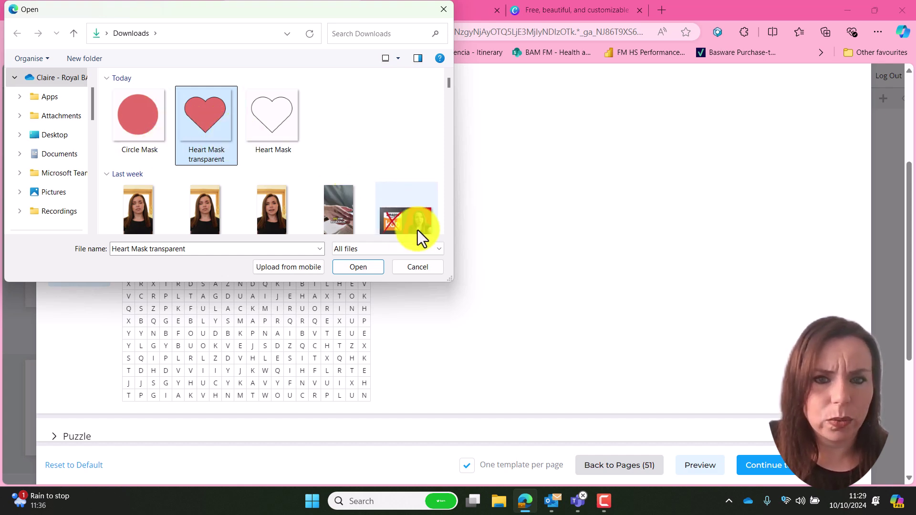
{"action": "left_click", "coordinate": [370, 265]}
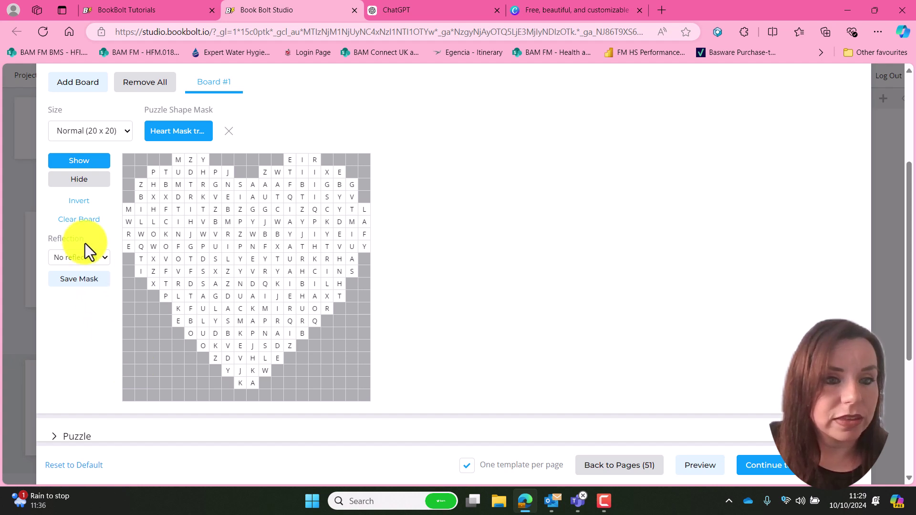
{"action": "left_click", "coordinate": [81, 204]}
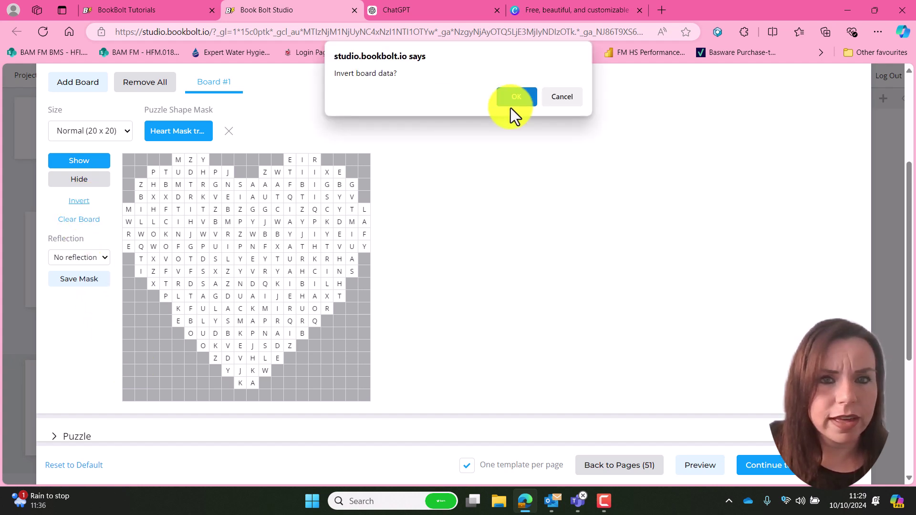
{"action": "left_click", "coordinate": [518, 97]}
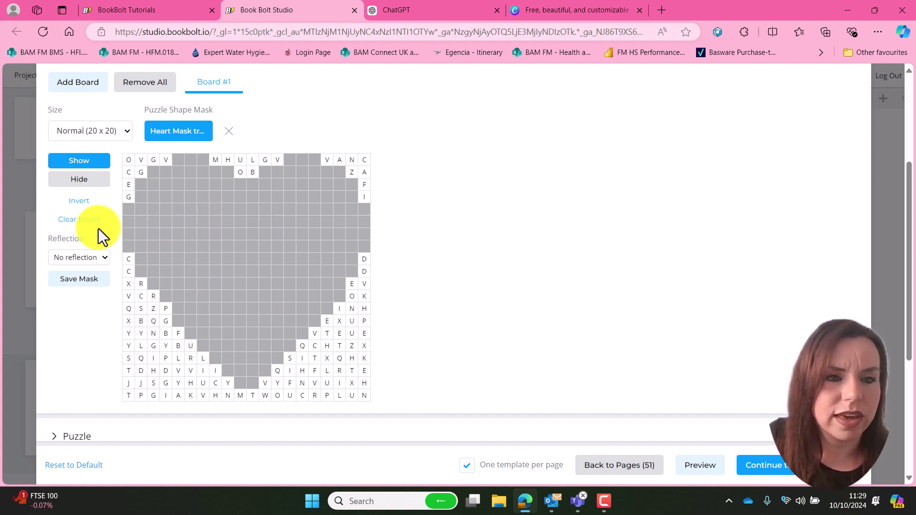
{"action": "left_click", "coordinate": [87, 205]}
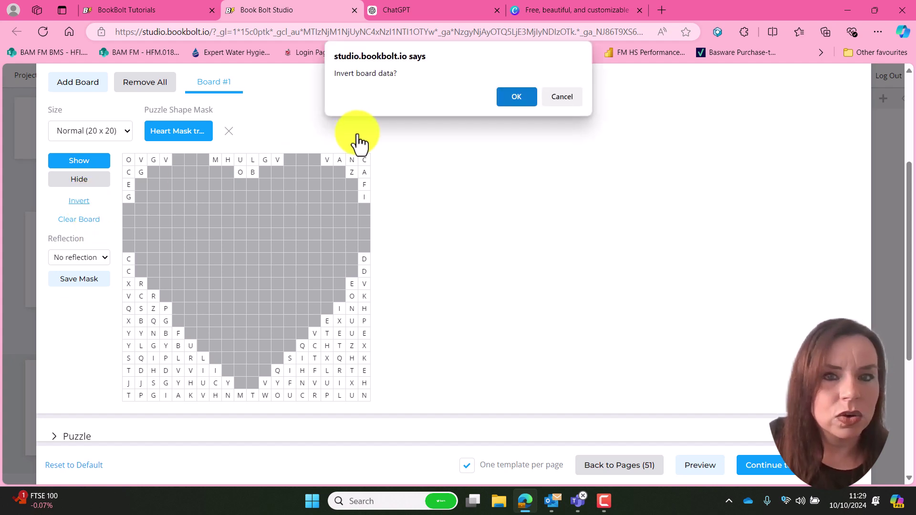
{"action": "left_click", "coordinate": [517, 94]}
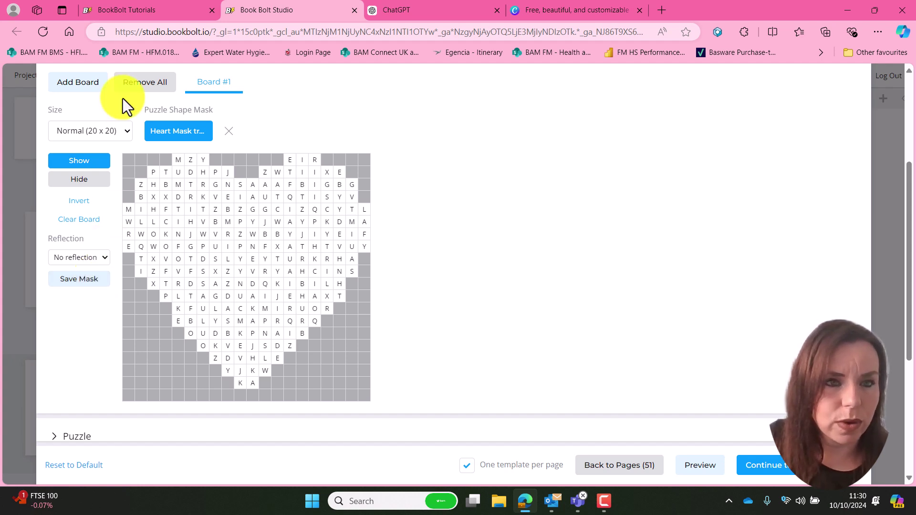
Set Board #1 to Hard (30 x 30), load the Heart Mask transparent image, and keep No reflection.
{"action": "left_click", "coordinate": [127, 132]}
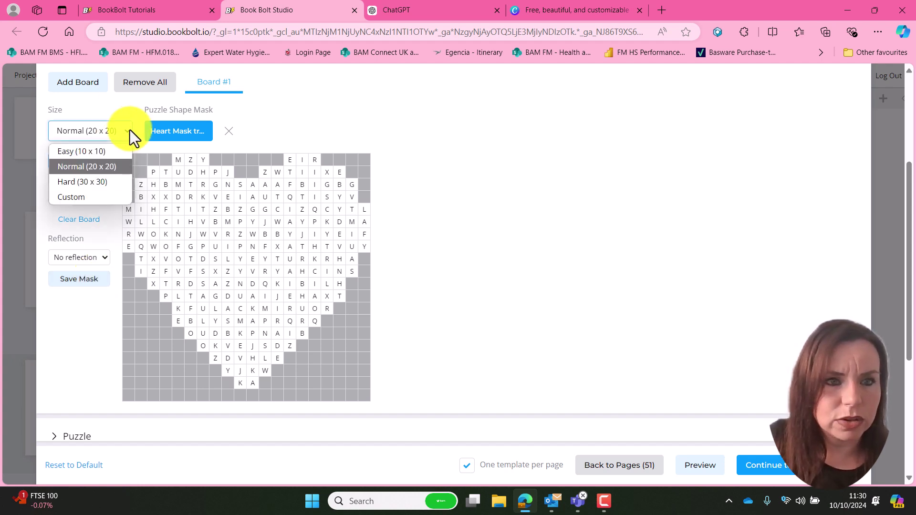
{"action": "left_click", "coordinate": [101, 181]}
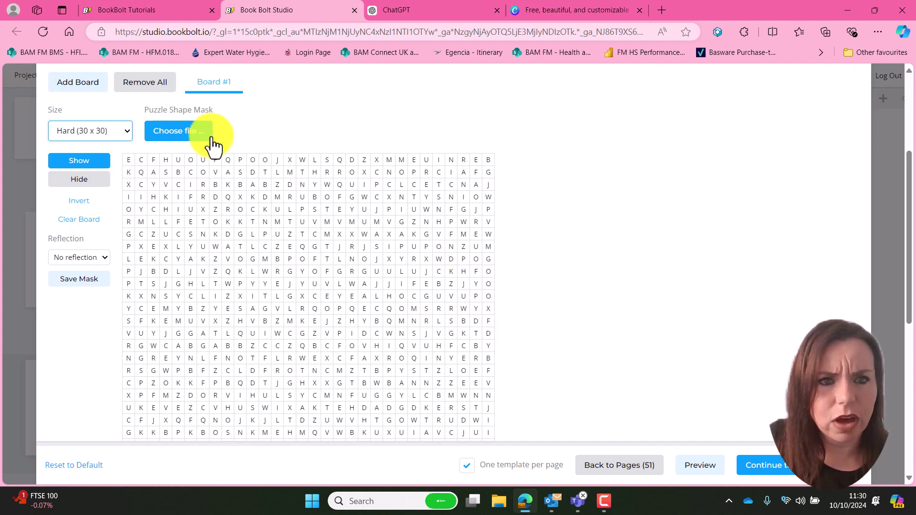
{"action": "left_click", "coordinate": [185, 135]}
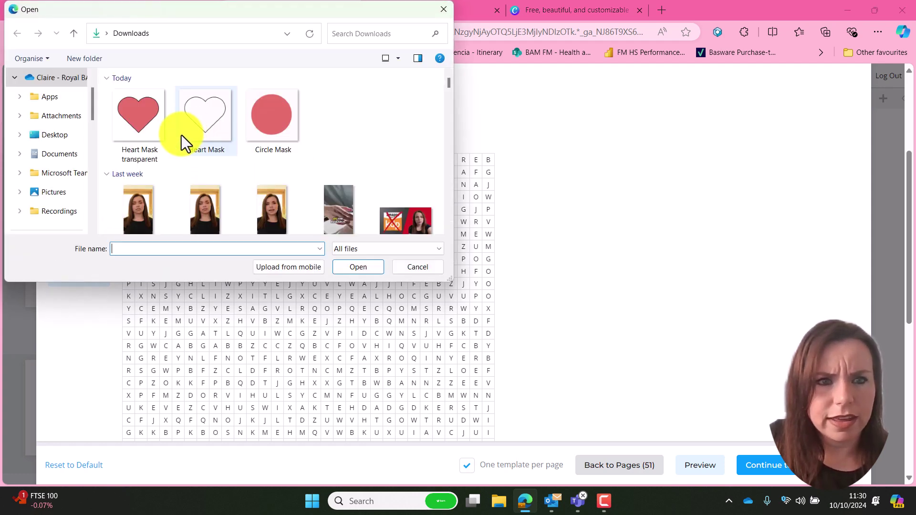
{"action": "left_click", "coordinate": [165, 124]}
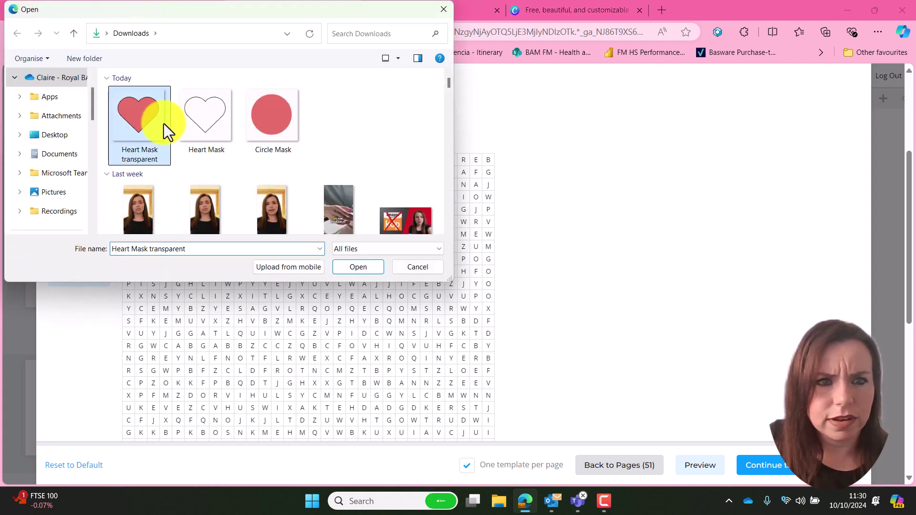
{"action": "left_click", "coordinate": [345, 273]}
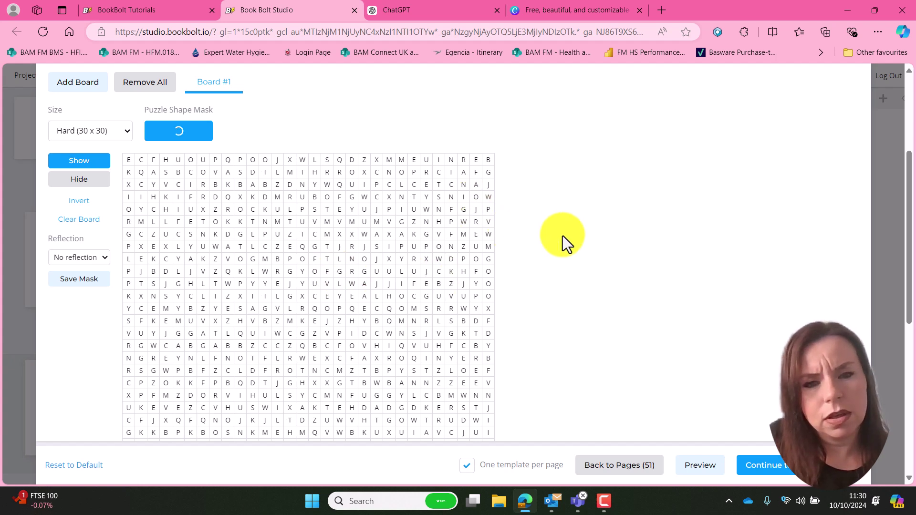
{"action": "scroll", "coordinate": [576, 231], "scroll_direction": "down", "scroll_amount": 2}
{"action": "scroll", "coordinate": [575, 232], "scroll_direction": "up", "scroll_amount": 1}
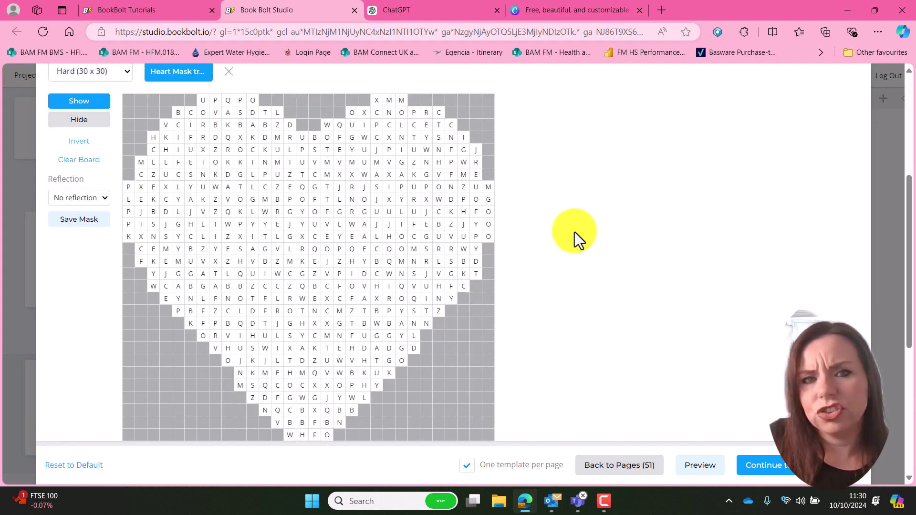
{"action": "scroll", "coordinate": [569, 239], "scroll_direction": "up", "scroll_amount": 1}
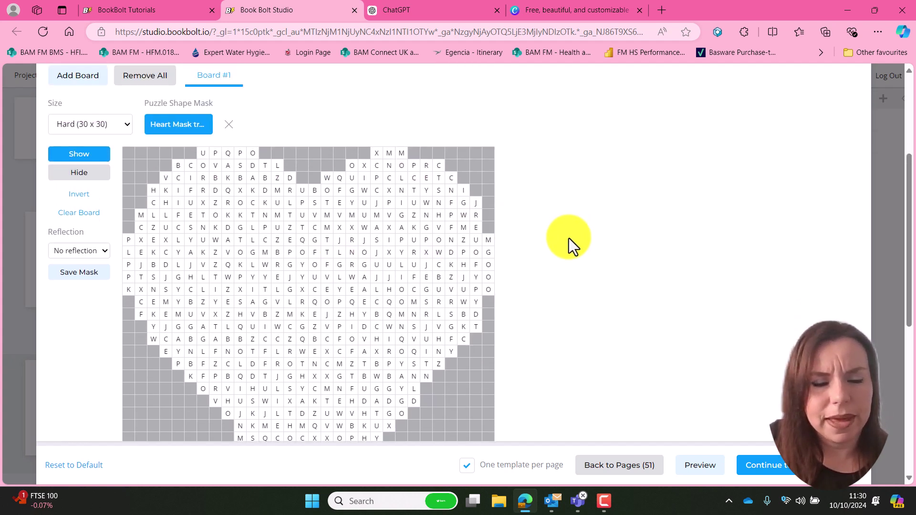
{"action": "left_click", "coordinate": [104, 256]}
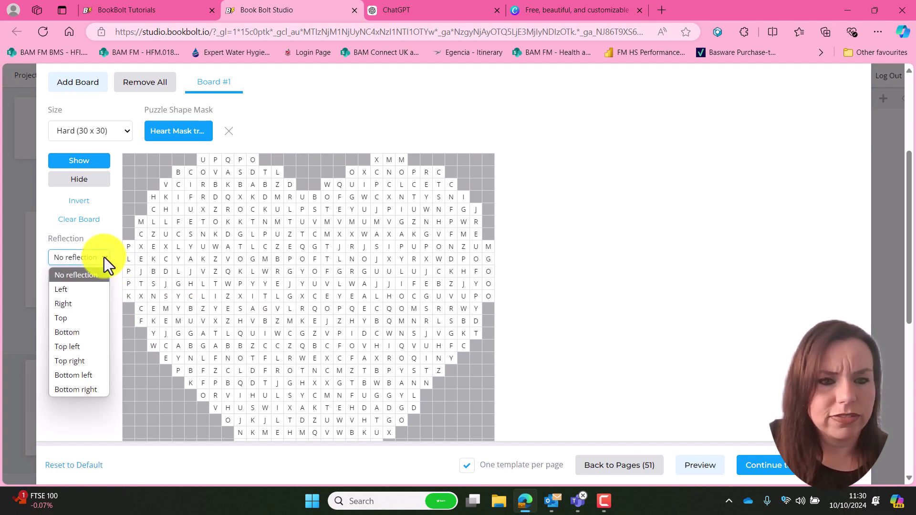
{"action": "left_click", "coordinate": [104, 257]}
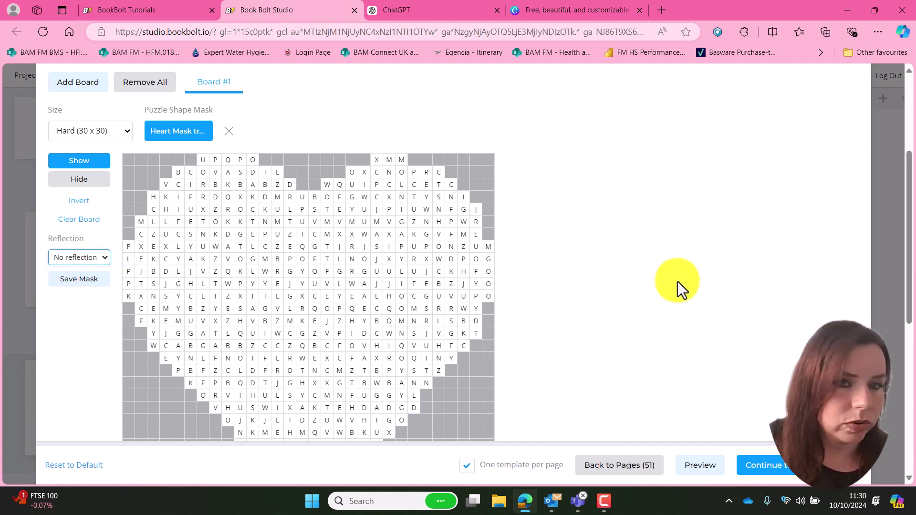
{"action": "scroll", "coordinate": [588, 266], "scroll_direction": "down", "scroll_amount": 1}
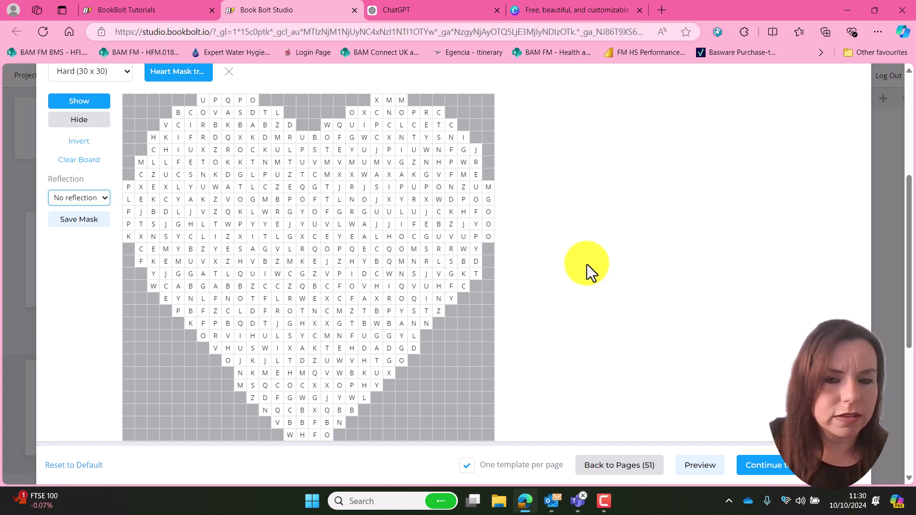
Add Board #2 and set its size to Hard (30 x 30) after briefly trying Custom.
{"action": "scroll", "coordinate": [587, 264], "scroll_direction": "down", "scroll_amount": 2}
{"action": "scroll", "coordinate": [586, 265], "scroll_direction": "up", "scroll_amount": 2}
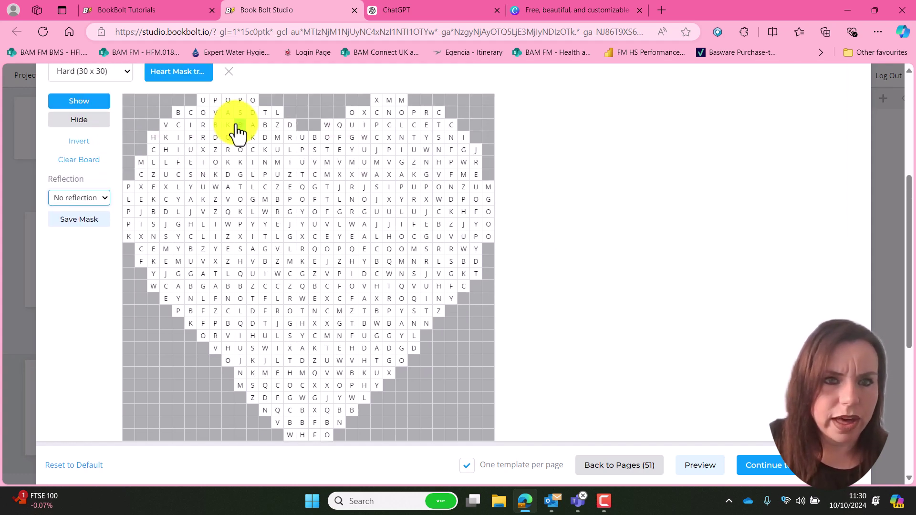
{"action": "scroll", "coordinate": [241, 136], "scroll_direction": "up", "scroll_amount": 1}
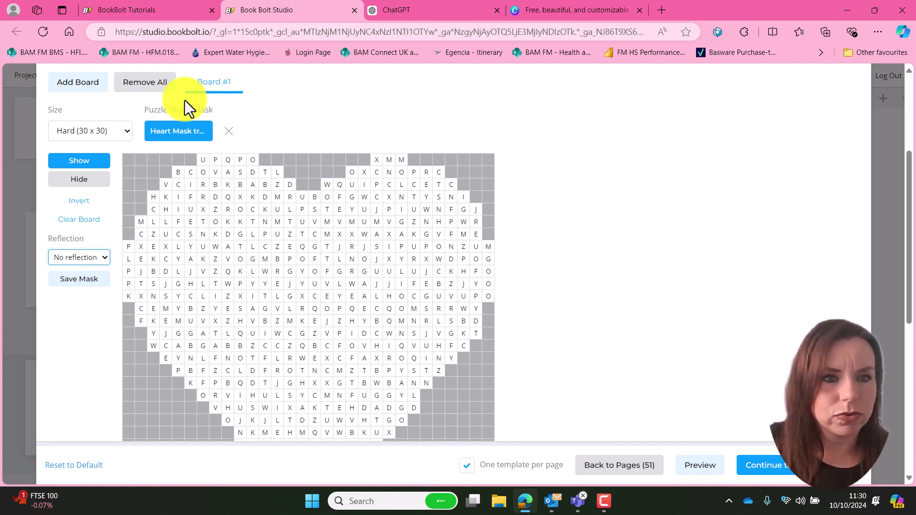
{"action": "left_click", "coordinate": [91, 86]}
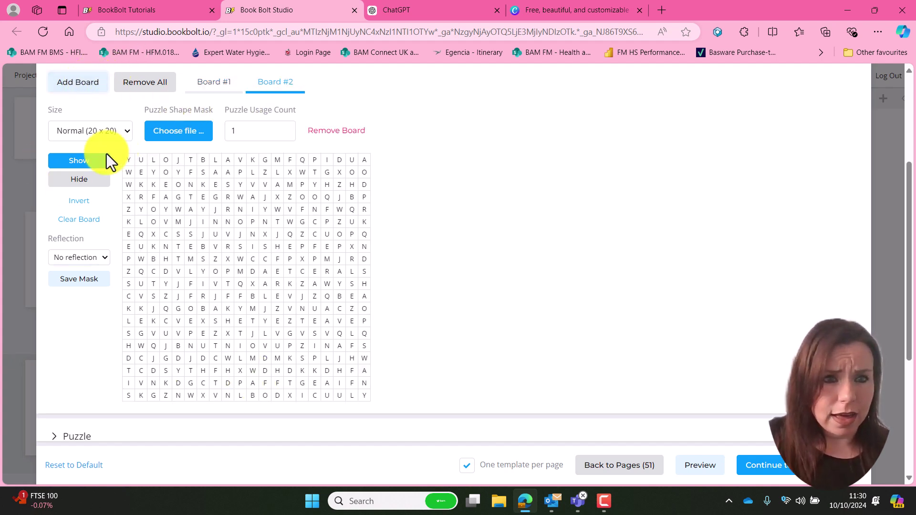
{"action": "left_click", "coordinate": [116, 135]}
{"action": "left_click", "coordinate": [98, 181]}
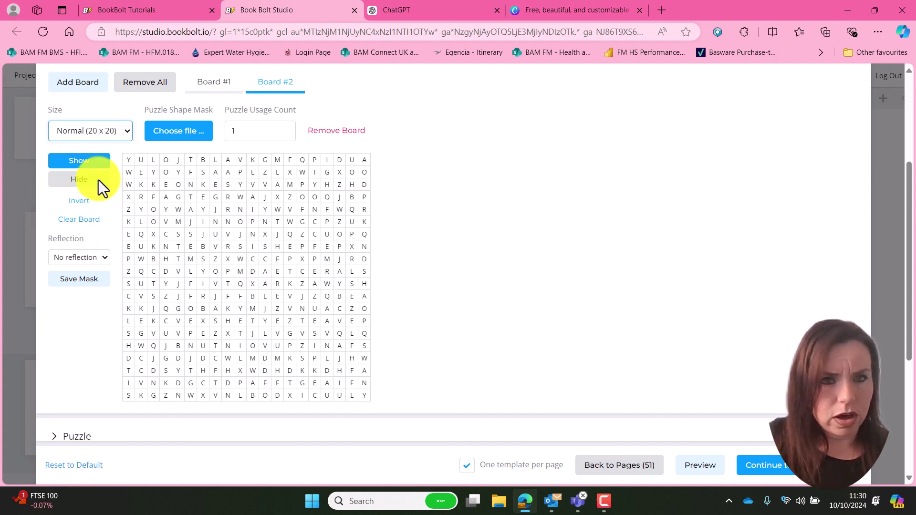
{"action": "left_click", "coordinate": [128, 134]}
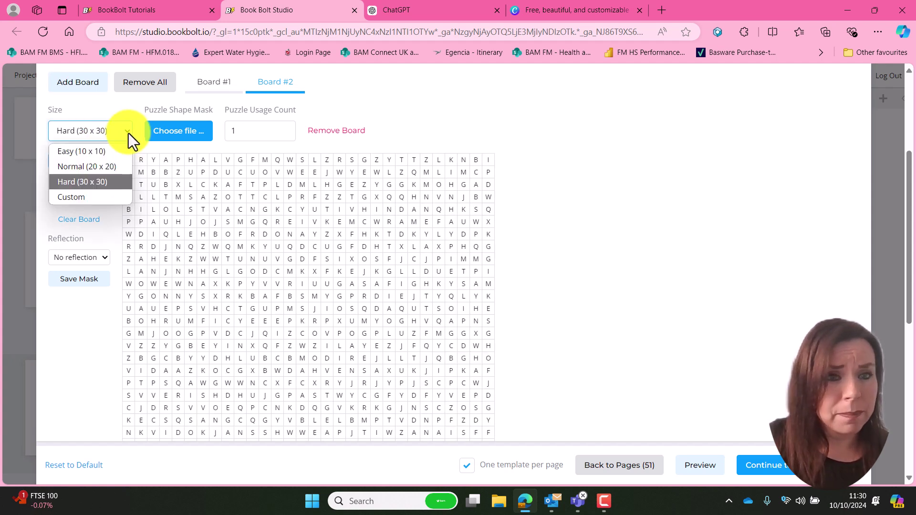
{"action": "left_click", "coordinate": [101, 195]}
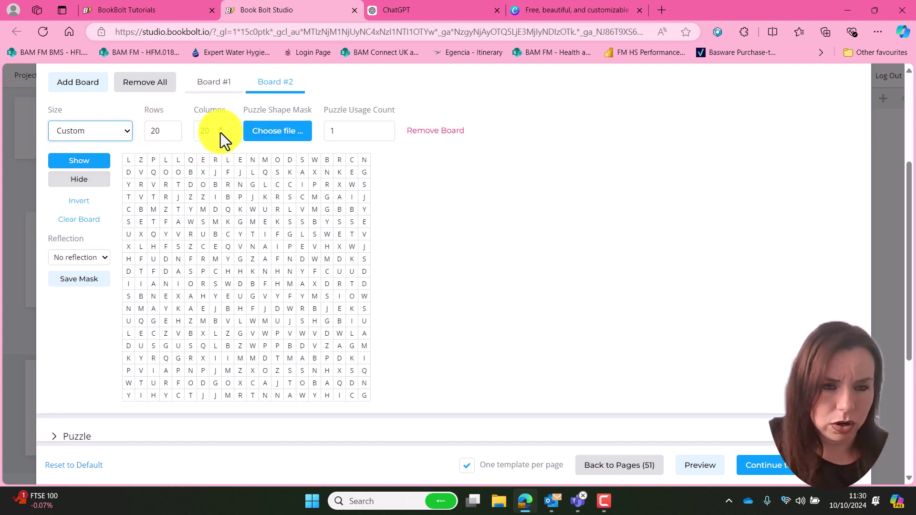
{"action": "left_click", "coordinate": [126, 135]}
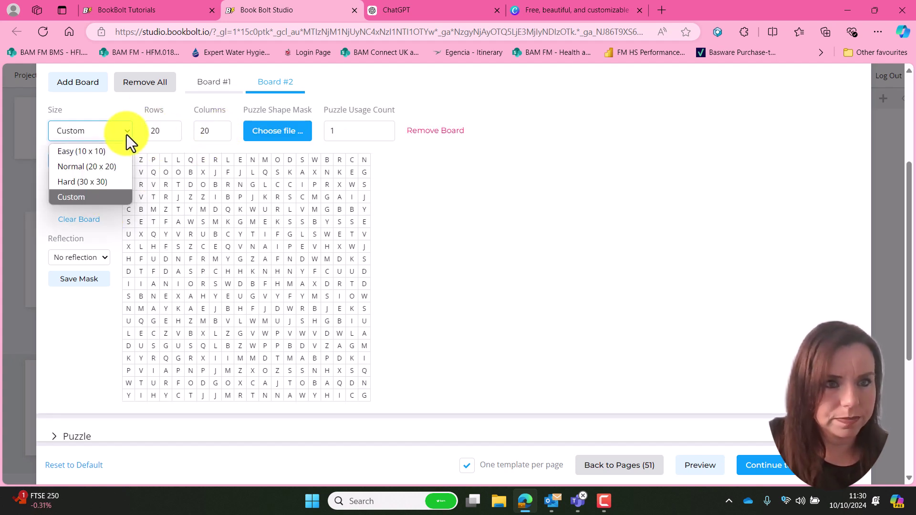
{"action": "left_click", "coordinate": [120, 181]}
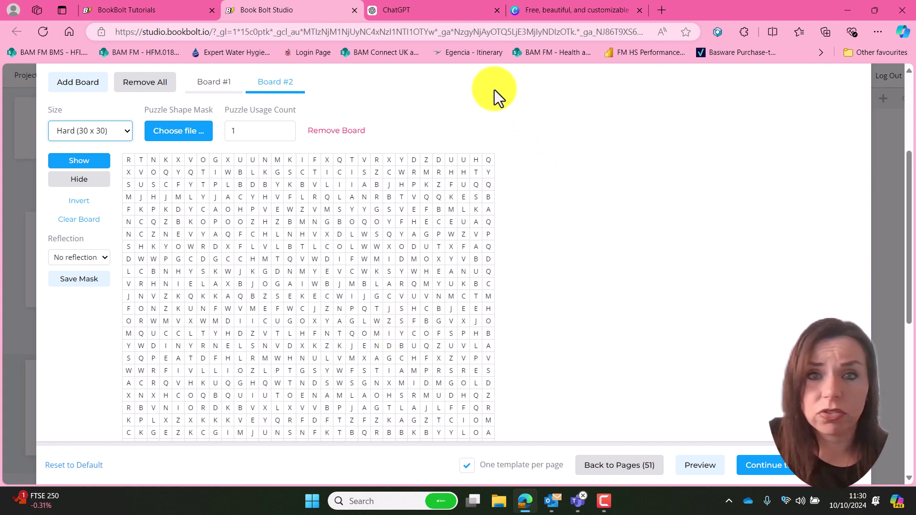
Start a blank Canva Instagram post and add a star enlarged to about 723 x 689.
{"action": "left_click", "coordinate": [600, 9]}
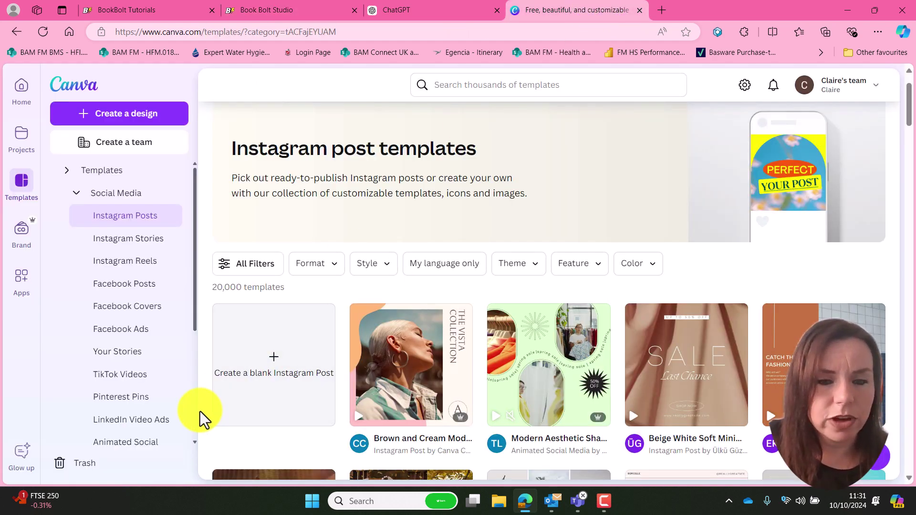
{"action": "left_click", "coordinate": [255, 371]}
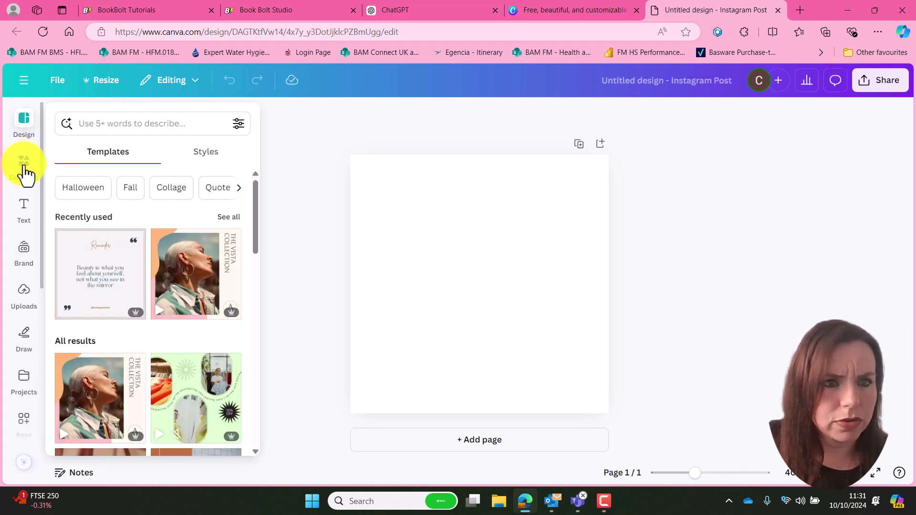
{"action": "left_click", "coordinate": [26, 166]}
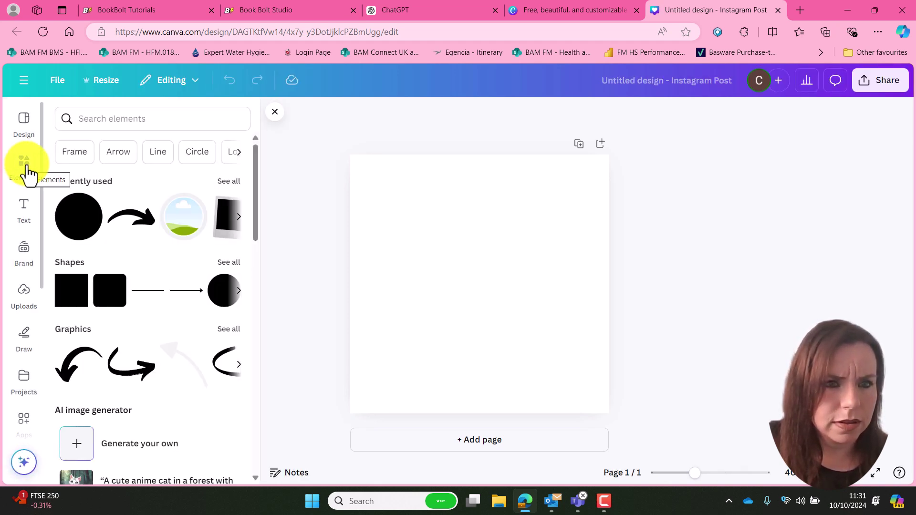
{"action": "left_click", "coordinate": [224, 263]}
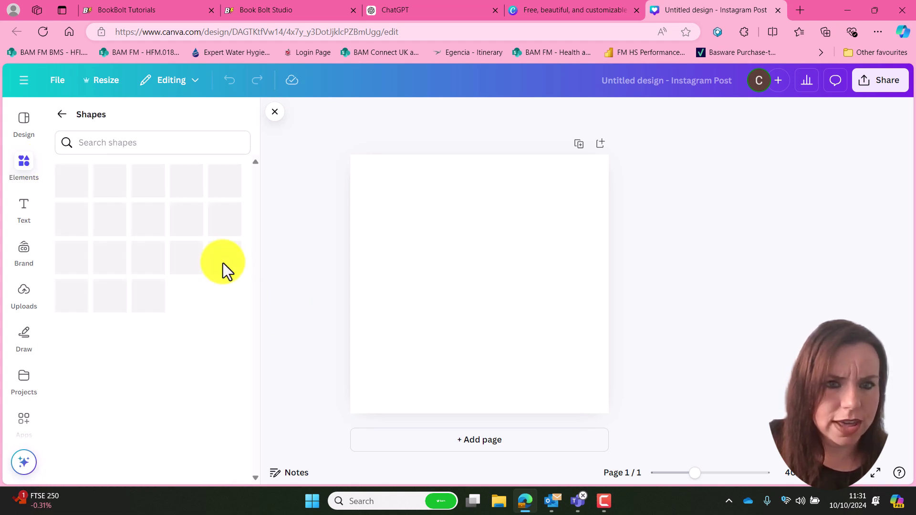
{"action": "scroll", "coordinate": [224, 280], "scroll_direction": "down", "scroll_amount": 3}
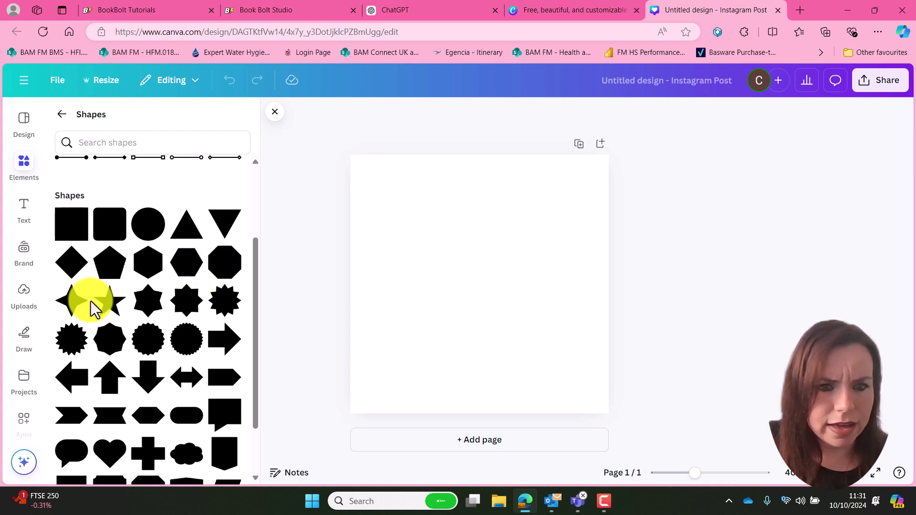
{"action": "left_click", "coordinate": [117, 315]}
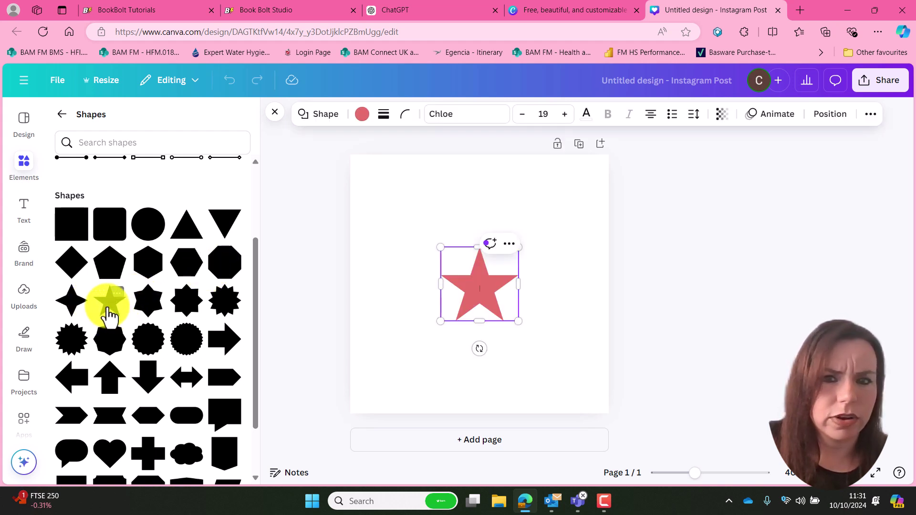
{"action": "left_click_drag", "start_coordinate": [440, 247], "coordinate": [371, 189]}
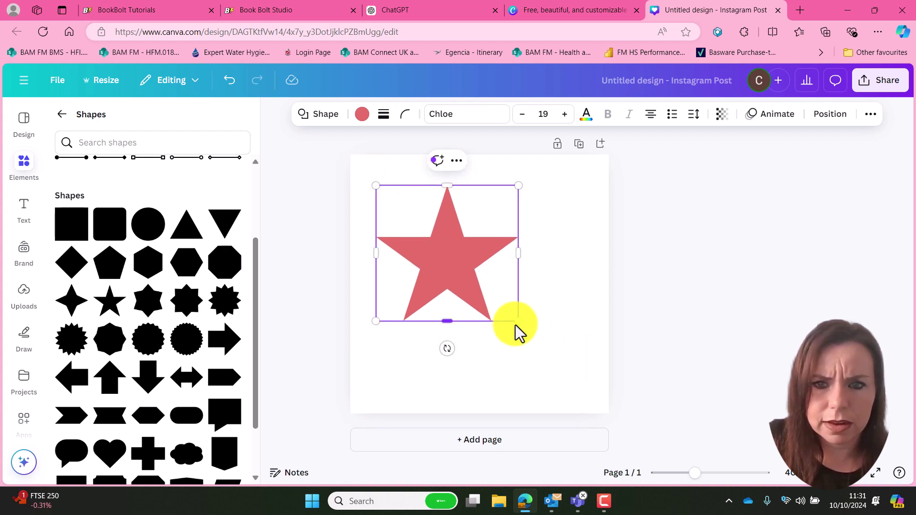
{"action": "left_click_drag", "start_coordinate": [519, 321], "coordinate": [588, 388]}
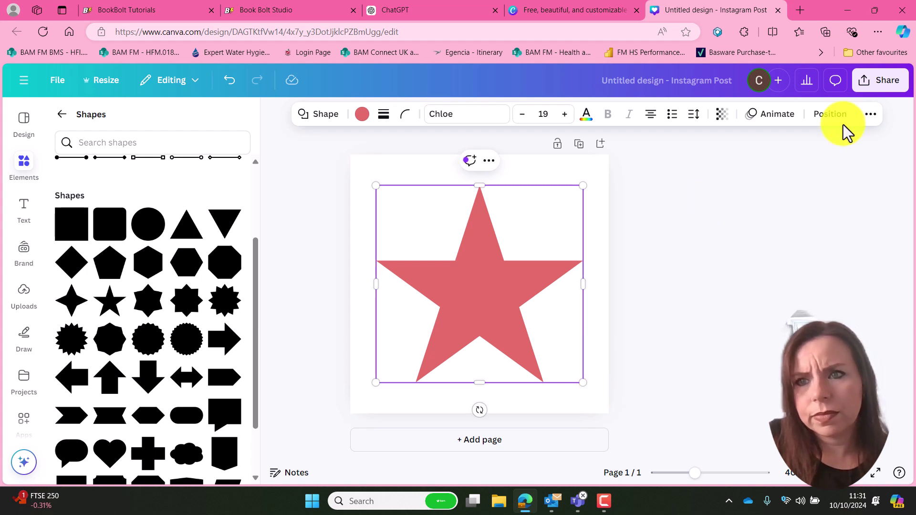
Download the star as a PNG with Transparent background, saved as 'Star Mask Transparent'.
{"action": "left_click", "coordinate": [884, 82]}
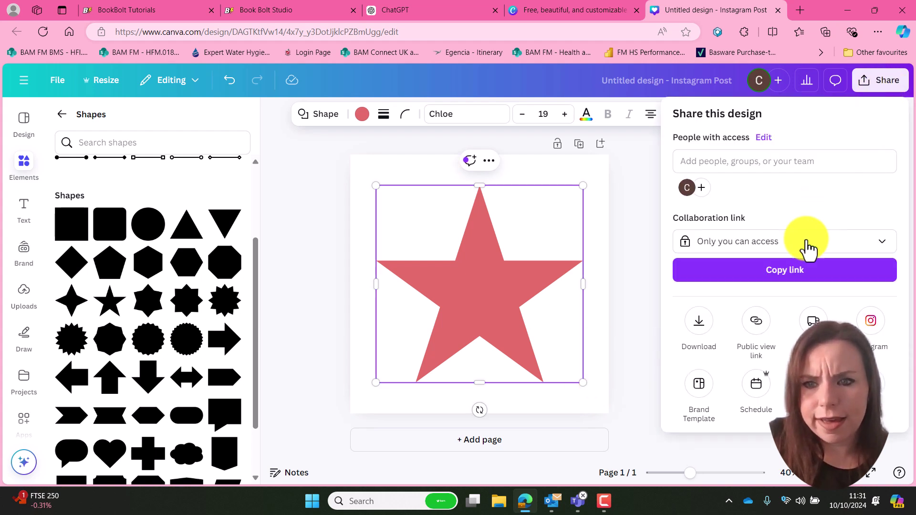
{"action": "left_click", "coordinate": [700, 322]}
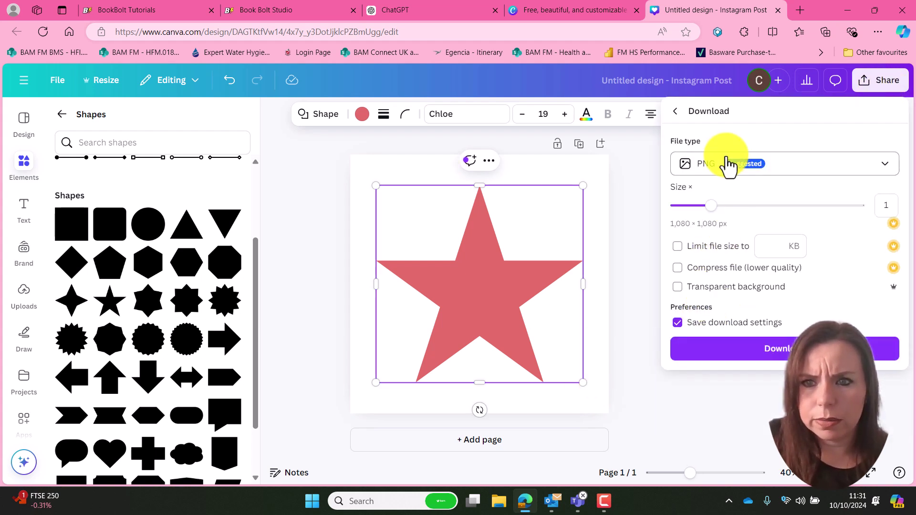
{"action": "left_click", "coordinate": [678, 287]}
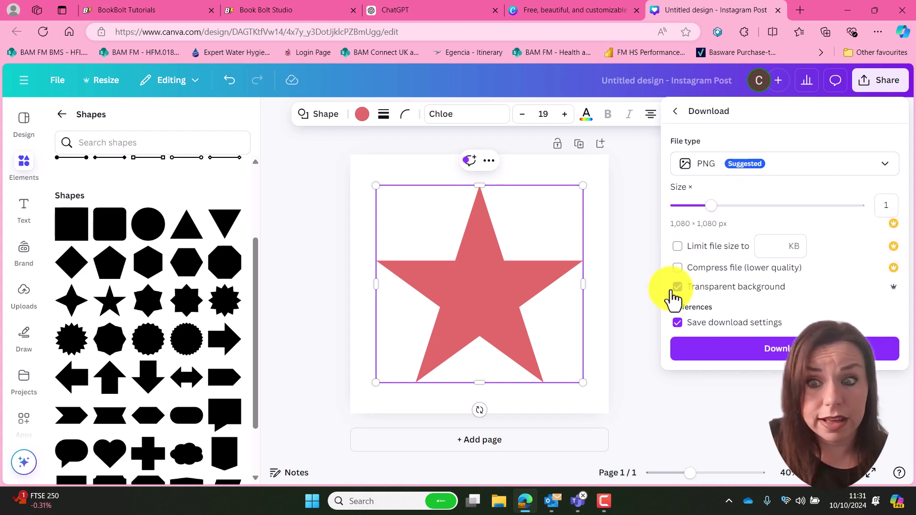
{"action": "left_click", "coordinate": [757, 352]}
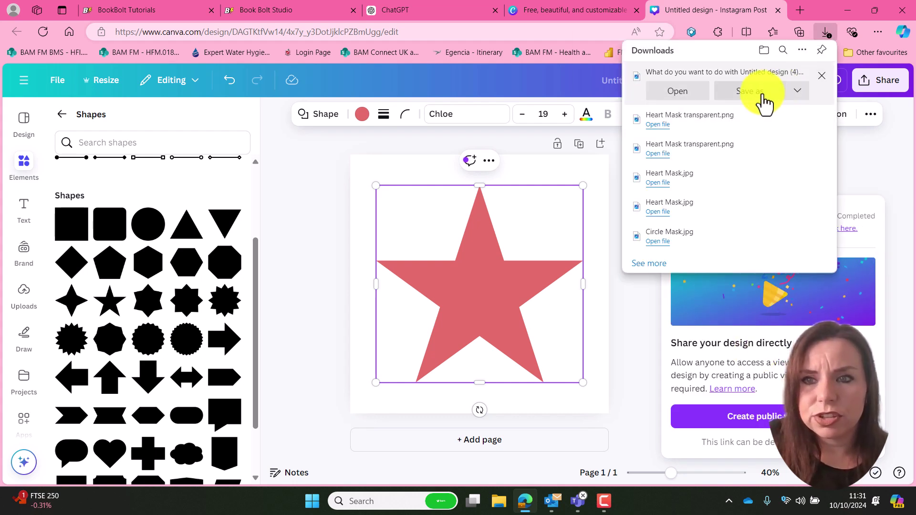
{"action": "left_click", "coordinate": [764, 102]}
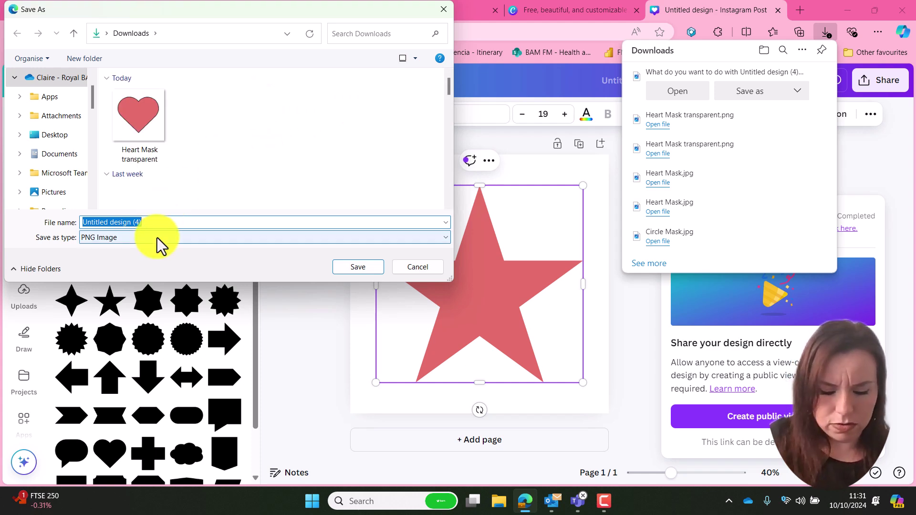
{"action": "type", "text": "Star"}
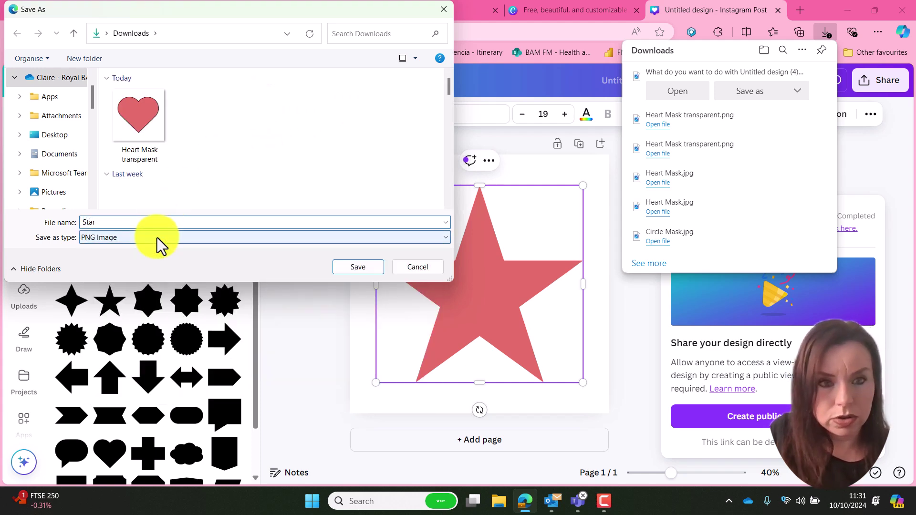
{"action": "type", "text": " Mask"}
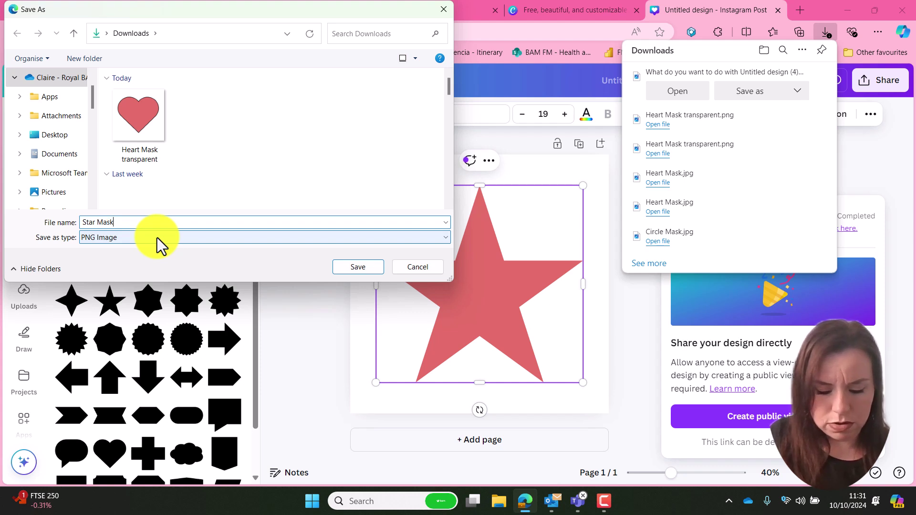
{"action": "type", "text": " Tra"}
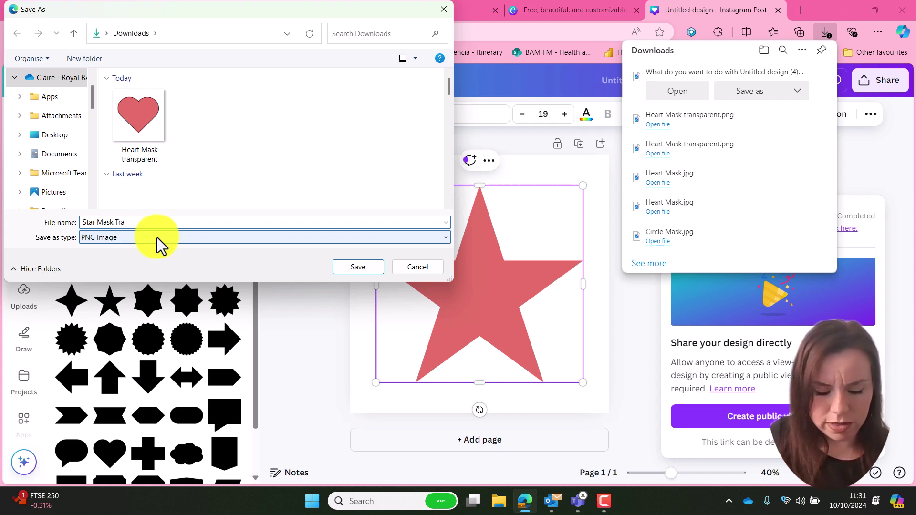
{"action": "type", "text": "nspare"}
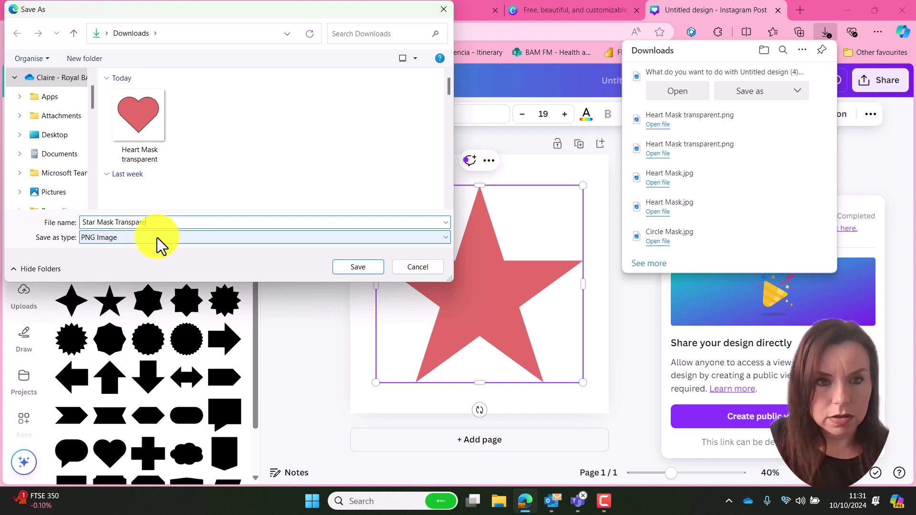
{"action": "type", "text": "nt"}
{"action": "key", "text": "Return"}
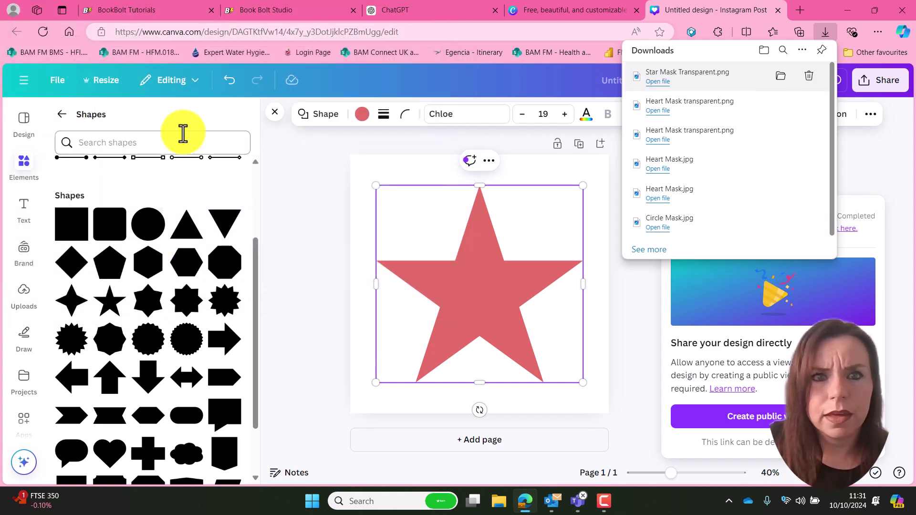
Back in Book Bolt Studio, load 'Star Mask Transparent' as Board #2's puzzle shape mask.
{"action": "left_click", "coordinate": [271, 13]}
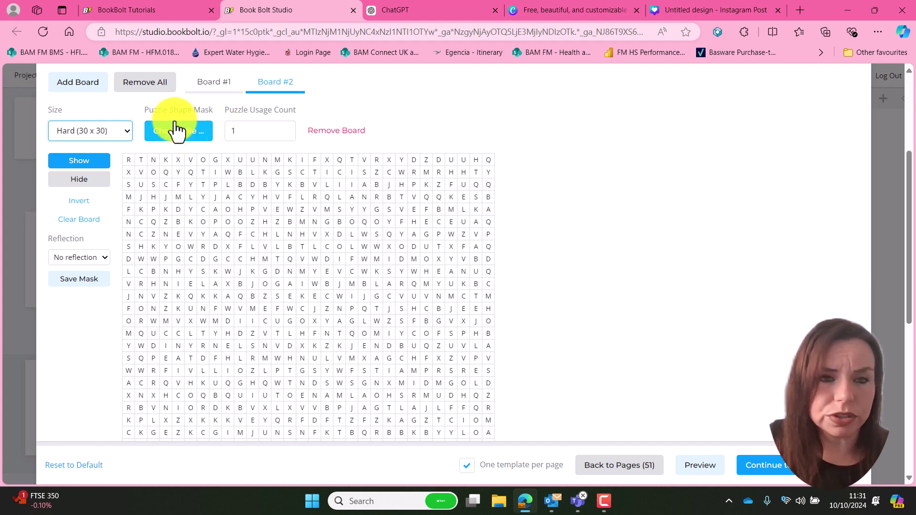
{"action": "left_click", "coordinate": [189, 137]}
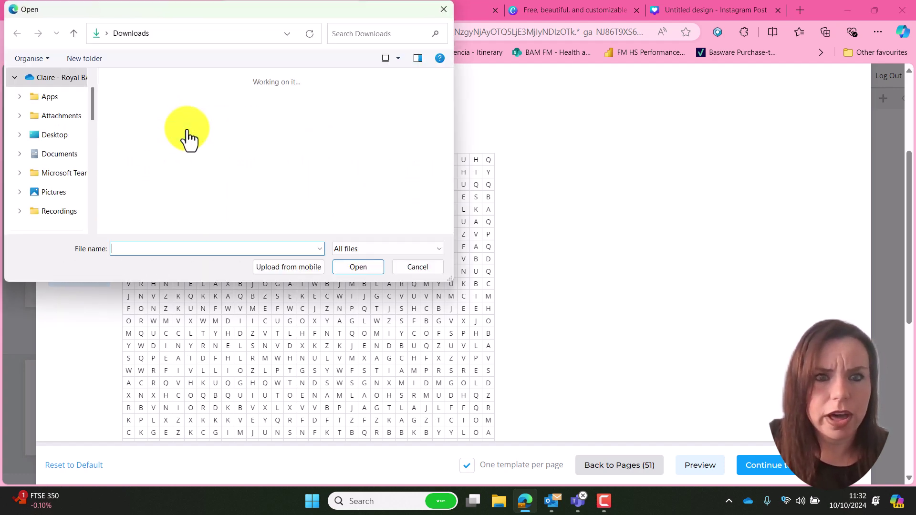
{"action": "left_click", "coordinate": [128, 133]}
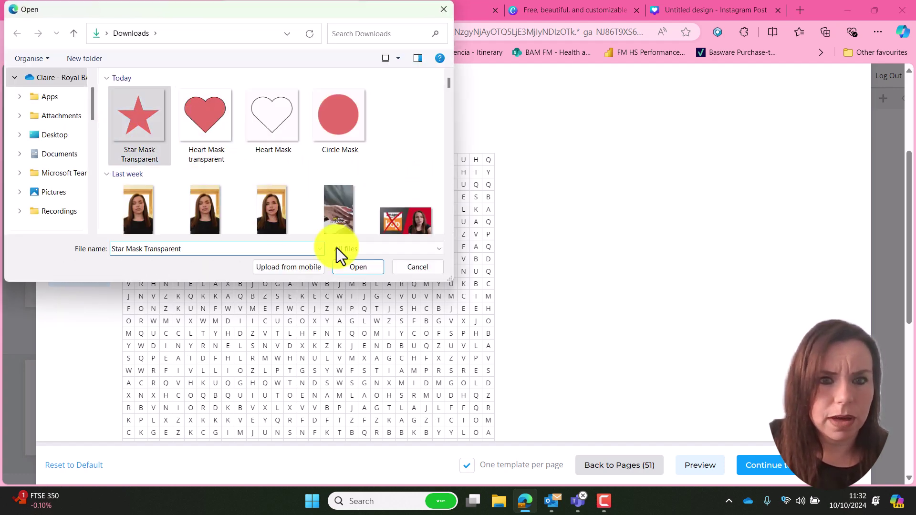
{"action": "left_click", "coordinate": [362, 270]}
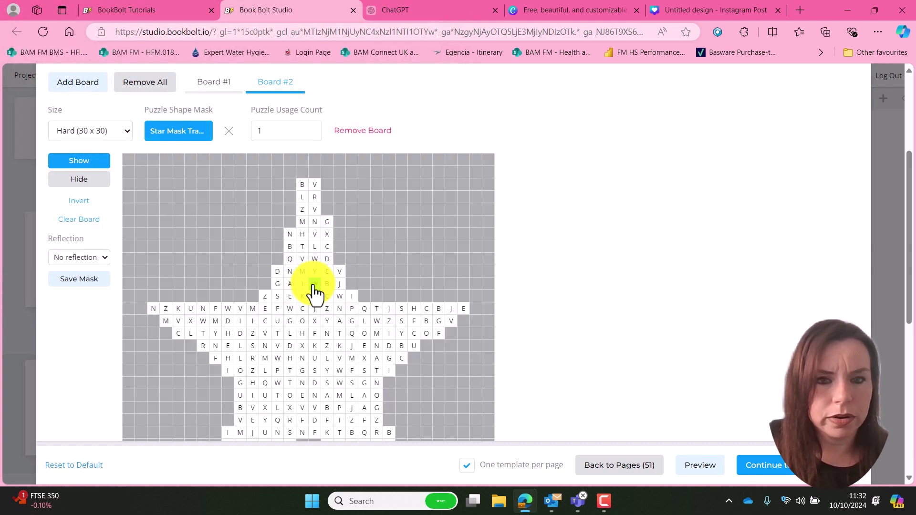
{"action": "scroll", "coordinate": [623, 274], "scroll_direction": "down", "scroll_amount": 4}
{"action": "scroll", "coordinate": [636, 260], "scroll_direction": "up", "scroll_amount": 1}
{"action": "scroll", "coordinate": [636, 260], "scroll_direction": "up", "scroll_amount": 1}
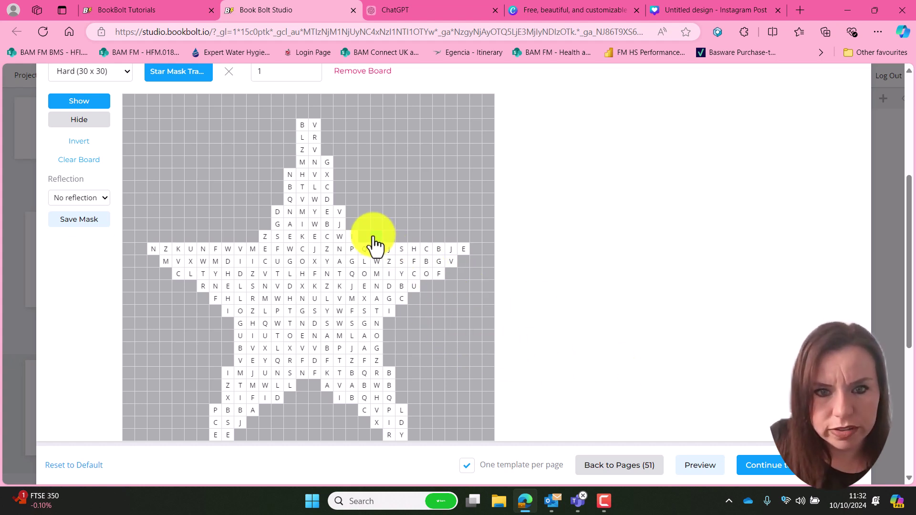
Reveal extra letter cells in the star's centre, left and right arms, and lower-left leg.
{"action": "mouse_move", "coordinate": [366, 244]}
{"action": "left_mouse_down"}
{"action": "mouse_move", "coordinate": [407, 246]}
{"action": "mouse_move", "coordinate": [413, 267]}
{"action": "mouse_move", "coordinate": [356, 253]}
{"action": "left_mouse_up"}
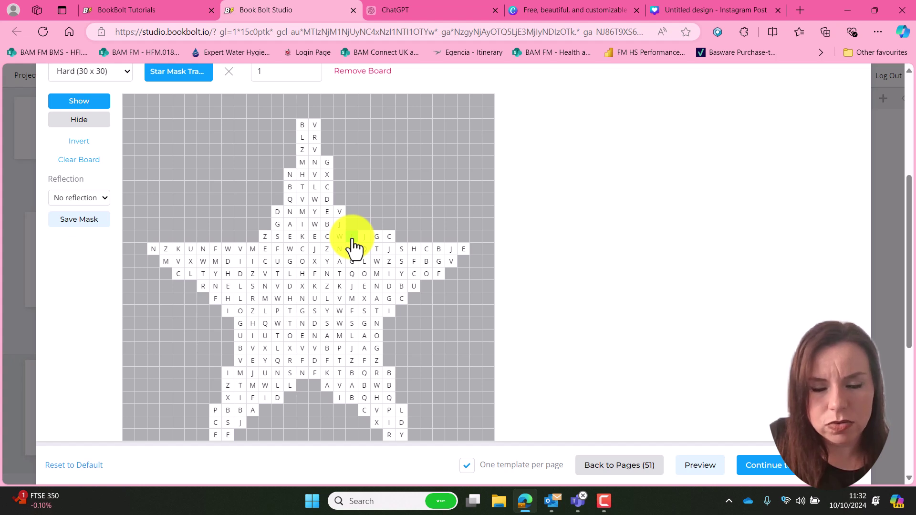
{"action": "mouse_move", "coordinate": [353, 246]}
{"action": "left_mouse_down"}
{"action": "mouse_move", "coordinate": [487, 245]}
{"action": "mouse_move", "coordinate": [454, 260]}
{"action": "left_mouse_up"}
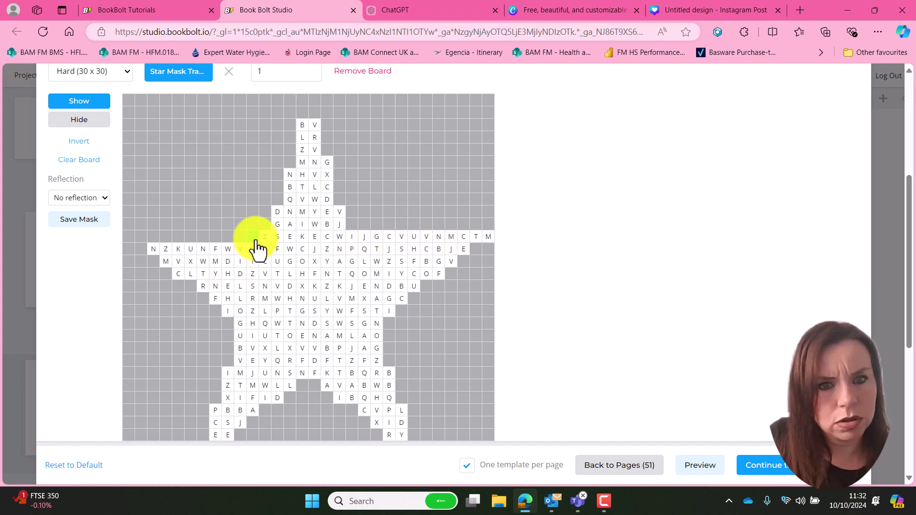
{"action": "left_click_drag", "start_coordinate": [258, 246], "coordinate": [139, 245]}
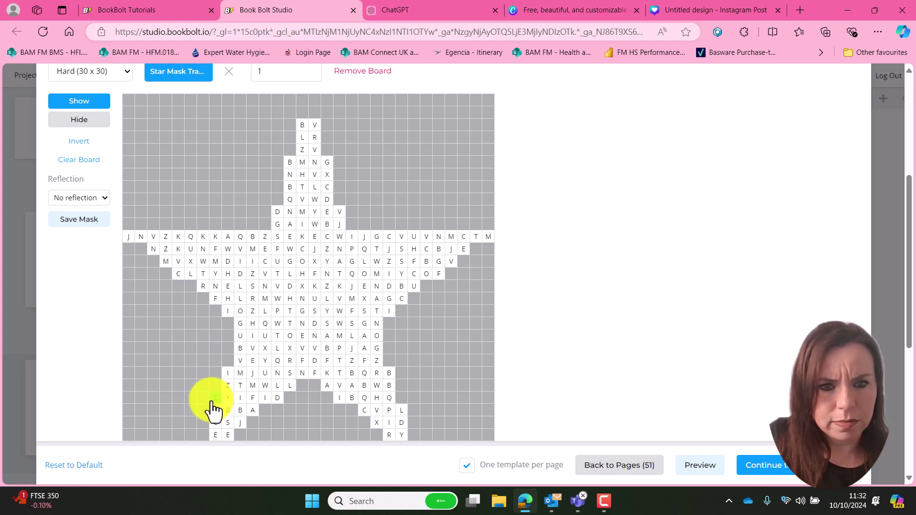
{"action": "mouse_move", "coordinate": [213, 410]}
{"action": "left_mouse_down"}
{"action": "mouse_move", "coordinate": [192, 437]}
{"action": "mouse_move", "coordinate": [209, 433]}
{"action": "left_mouse_up"}
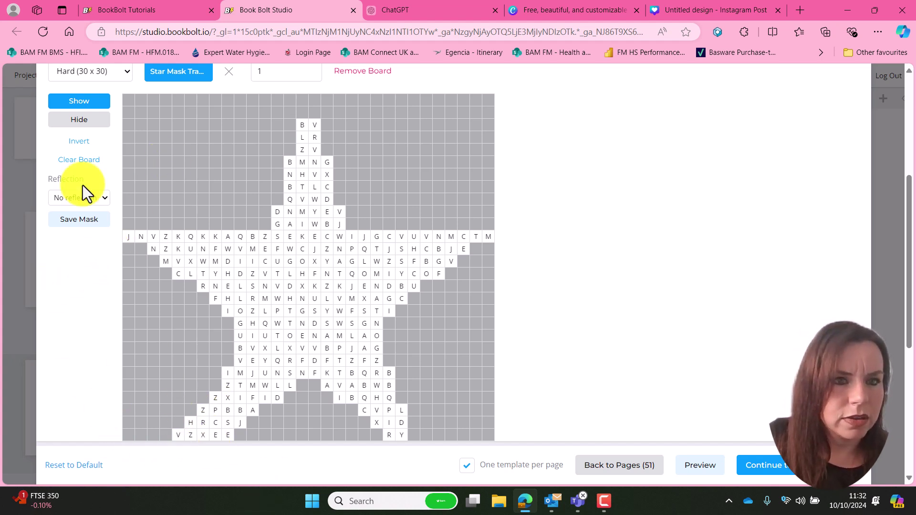
Switch to Hide mode and hide the stray cells at the star's lower left.
{"action": "left_click", "coordinate": [91, 122]}
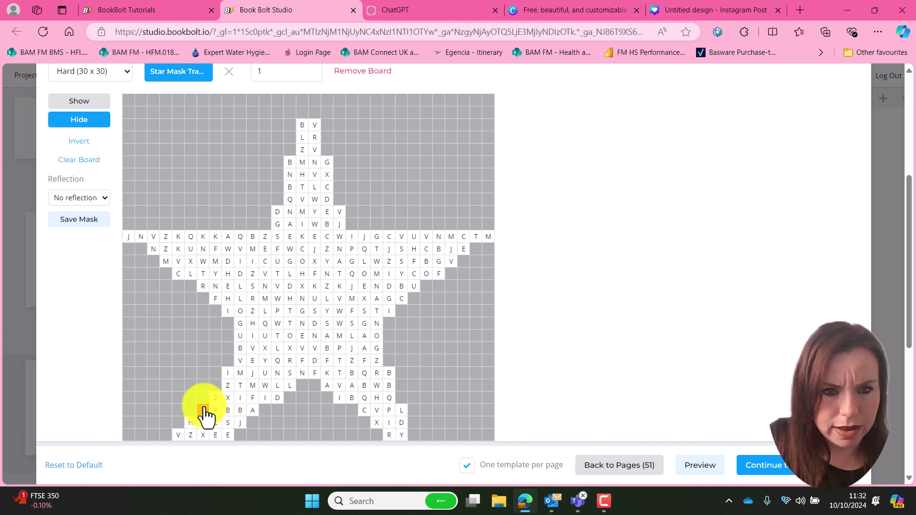
{"action": "left_click_drag", "start_coordinate": [206, 415], "coordinate": [189, 447]}
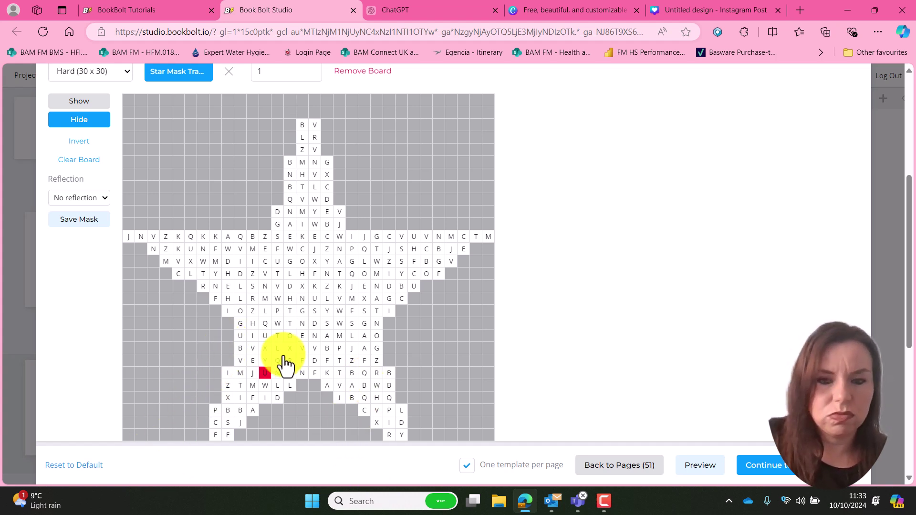
{"action": "scroll", "coordinate": [424, 388], "scroll_direction": "down", "scroll_amount": 1}
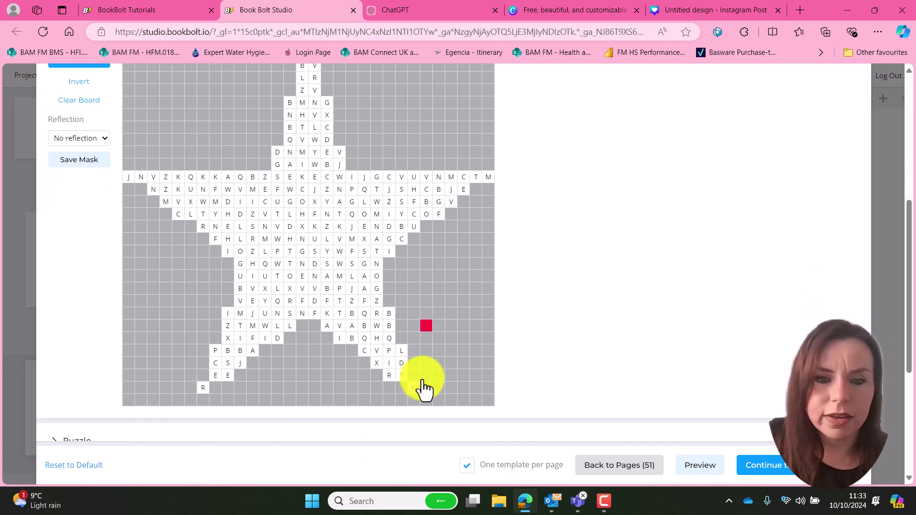
{"action": "scroll", "coordinate": [422, 384], "scroll_direction": "up", "scroll_amount": 4}
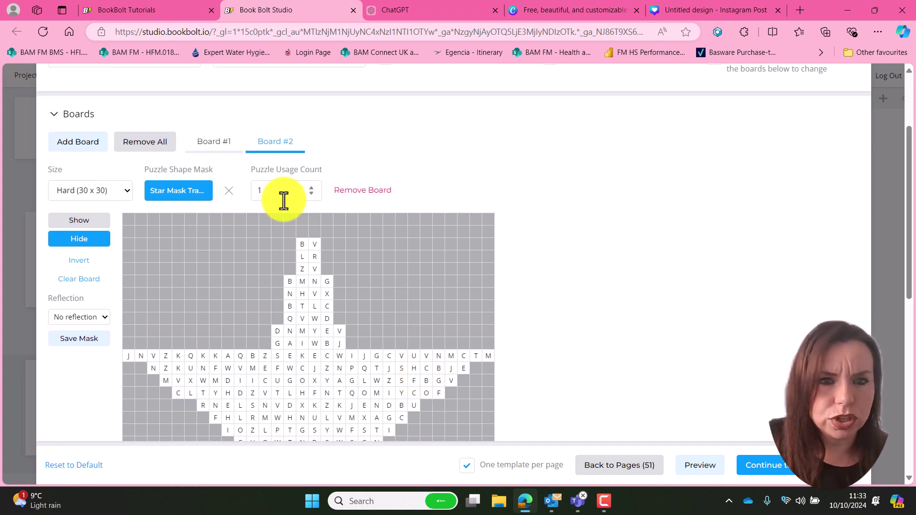
Add Board #3 and set its grid size to Hard (30 x 30).
{"action": "left_click", "coordinate": [92, 143]}
{"action": "left_click", "coordinate": [83, 191]}
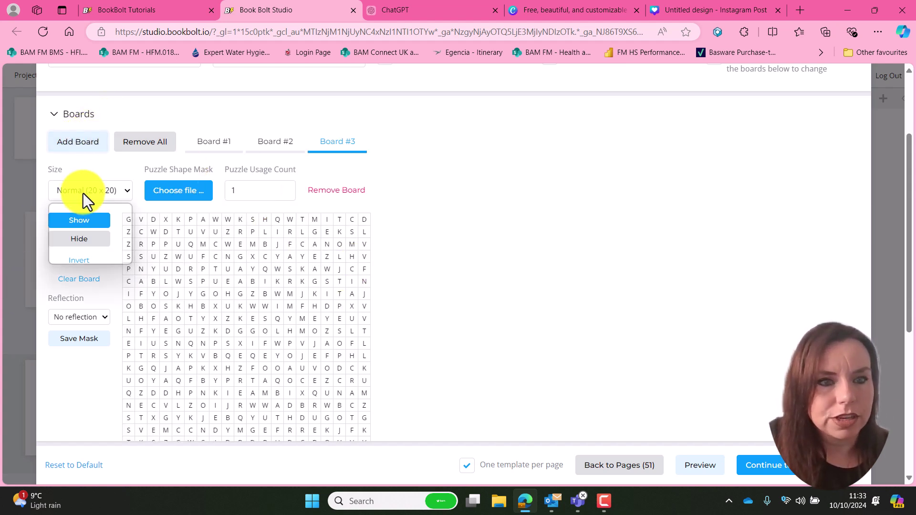
{"action": "left_click", "coordinate": [81, 246]}
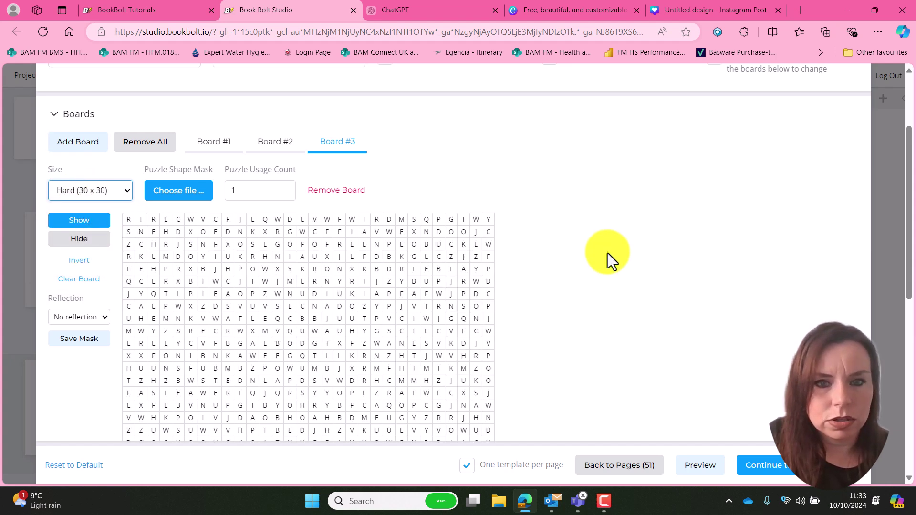
{"action": "scroll", "coordinate": [608, 253], "scroll_direction": "down", "scroll_amount": 3}
{"action": "scroll", "coordinate": [608, 253], "scroll_direction": "down", "scroll_amount": 1}
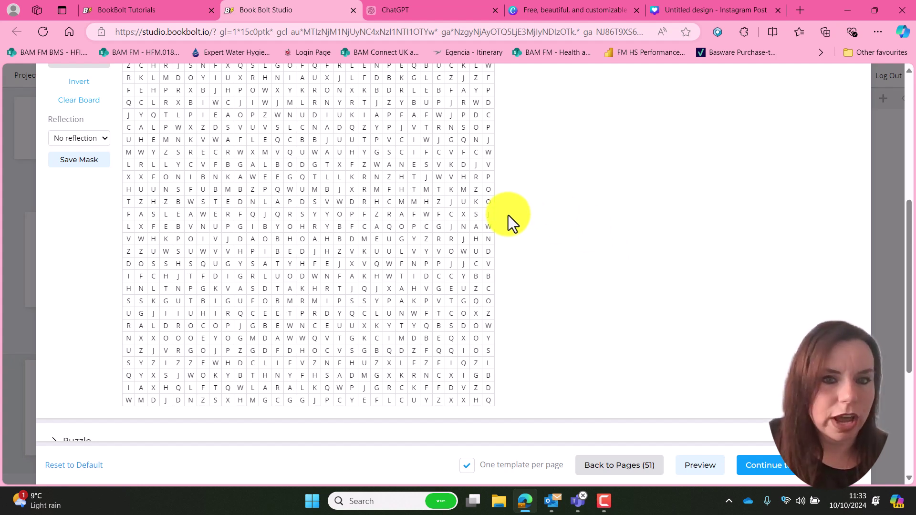
{"action": "scroll", "coordinate": [507, 215], "scroll_direction": "down", "scroll_amount": 1}
{"action": "scroll", "coordinate": [509, 213], "scroll_direction": "up", "scroll_amount": 2}
{"action": "scroll", "coordinate": [511, 210], "scroll_direction": "up", "scroll_amount": 1}
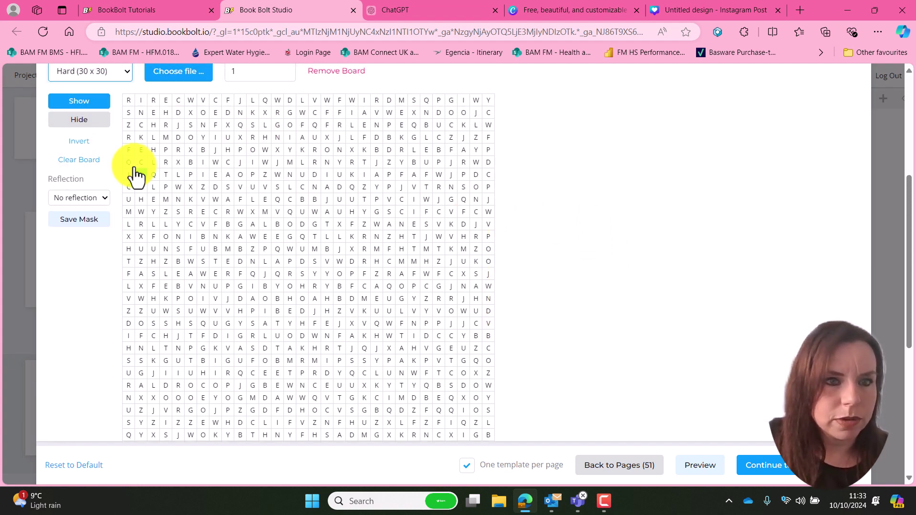
With Hide active, mask cells on Board #3 to form a square frame around the centre block.
{"action": "left_click", "coordinate": [77, 122]}
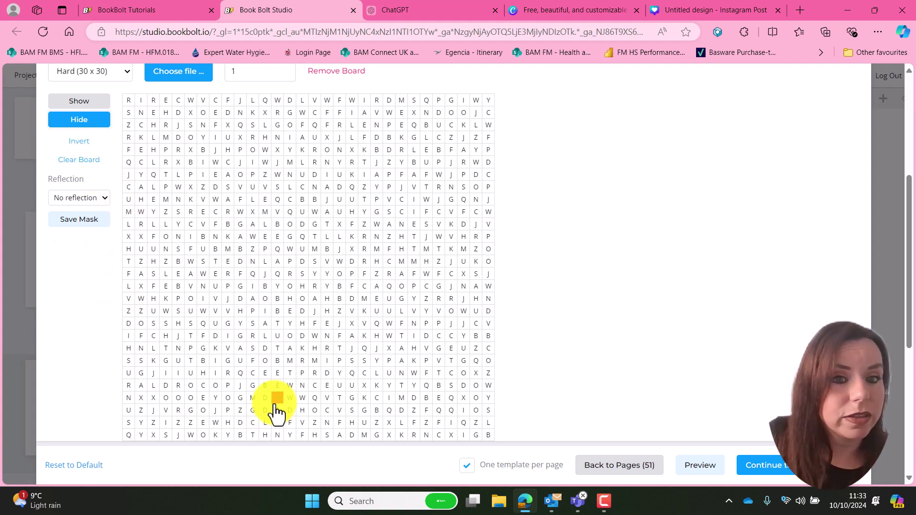
{"action": "left_click", "coordinate": [263, 385]}
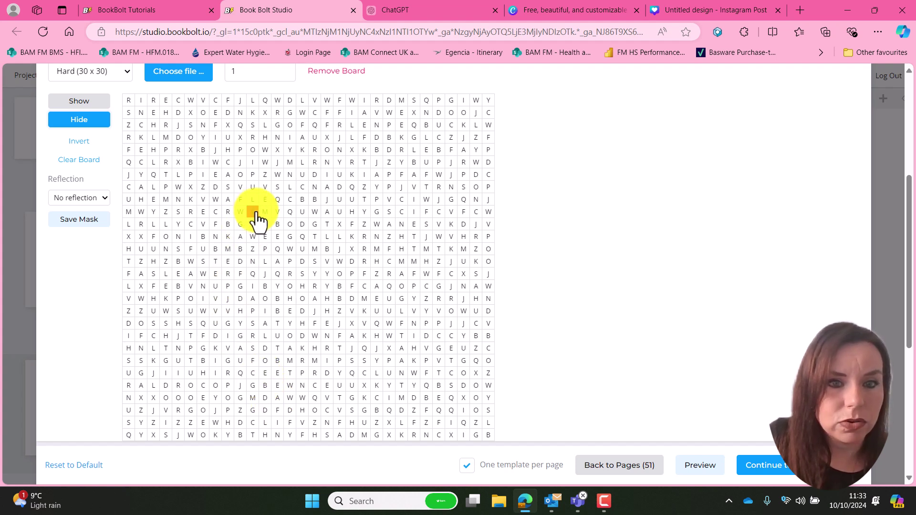
{"action": "mouse_move", "coordinate": [253, 203]}
{"action": "left_mouse_down"}
{"action": "mouse_move", "coordinate": [253, 300]}
{"action": "mouse_move", "coordinate": [349, 300]}
{"action": "mouse_move", "coordinate": [352, 210]}
{"action": "mouse_move", "coordinate": [267, 203]}
{"action": "mouse_move", "coordinate": [360, 199]}
{"action": "mouse_move", "coordinate": [366, 293]}
{"action": "mouse_move", "coordinate": [256, 298]}
{"action": "mouse_move", "coordinate": [258, 215]}
{"action": "mouse_move", "coordinate": [334, 217]}
{"action": "mouse_move", "coordinate": [338, 252]}
{"action": "mouse_move", "coordinate": [301, 286]}
{"action": "mouse_move", "coordinate": [278, 240]}
{"action": "mouse_move", "coordinate": [309, 229]}
{"action": "mouse_move", "coordinate": [327, 266]}
{"action": "mouse_move", "coordinate": [305, 284]}
{"action": "mouse_move", "coordinate": [287, 250]}
{"action": "mouse_move", "coordinate": [303, 243]}
{"action": "mouse_move", "coordinate": [314, 252]}
{"action": "mouse_move", "coordinate": [301, 253]}
{"action": "mouse_move", "coordinate": [254, 305]}
{"action": "mouse_move", "coordinate": [259, 282]}
{"action": "left_mouse_up"}
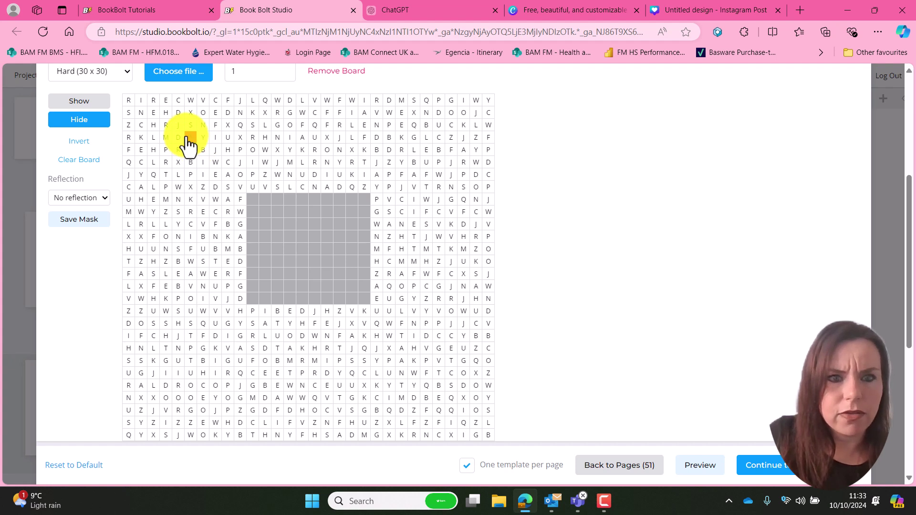
{"action": "mouse_move", "coordinate": [190, 142]}
{"action": "left_mouse_down"}
{"action": "mouse_move", "coordinate": [194, 360]}
{"action": "mouse_move", "coordinate": [188, 147]}
{"action": "mouse_move", "coordinate": [301, 143]}
{"action": "mouse_move", "coordinate": [344, 155]}
{"action": "mouse_move", "coordinate": [334, 140]}
{"action": "mouse_move", "coordinate": [407, 142]}
{"action": "left_mouse_up"}
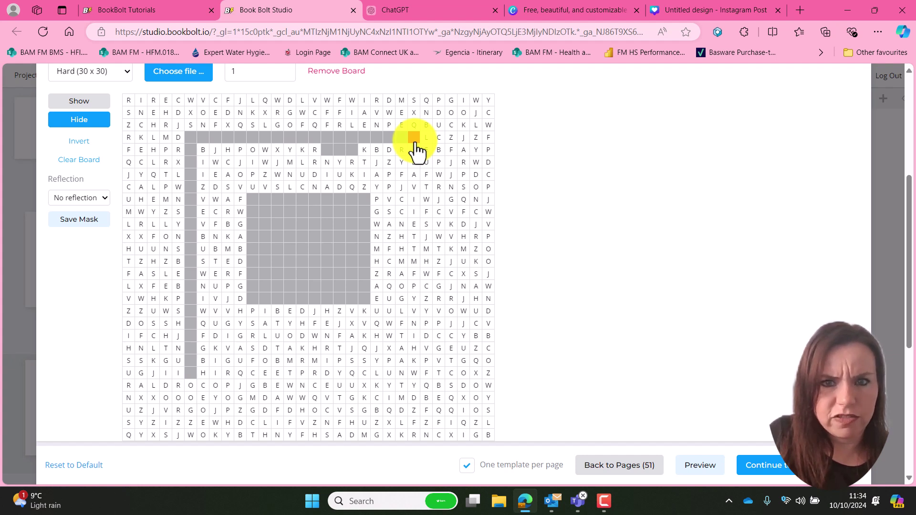
{"action": "mouse_move", "coordinate": [422, 145]}
{"action": "left_mouse_down"}
{"action": "mouse_move", "coordinate": [427, 354]}
{"action": "mouse_move", "coordinate": [405, 366]}
{"action": "mouse_move", "coordinate": [391, 358]}
{"action": "mouse_move", "coordinate": [242, 372]}
{"action": "mouse_move", "coordinate": [192, 364]}
{"action": "left_mouse_up"}
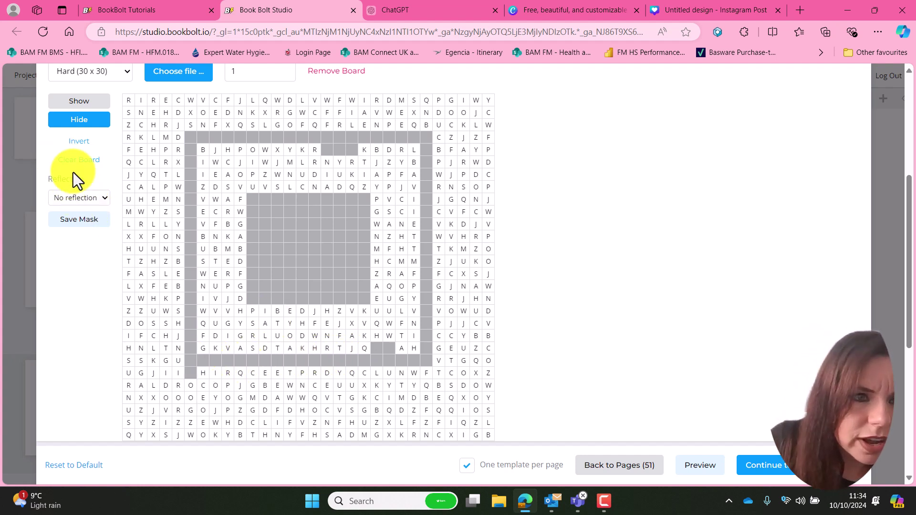
Use Show to restore the stray masked cells inside Board #3's square frame.
{"action": "left_click", "coordinate": [72, 102]}
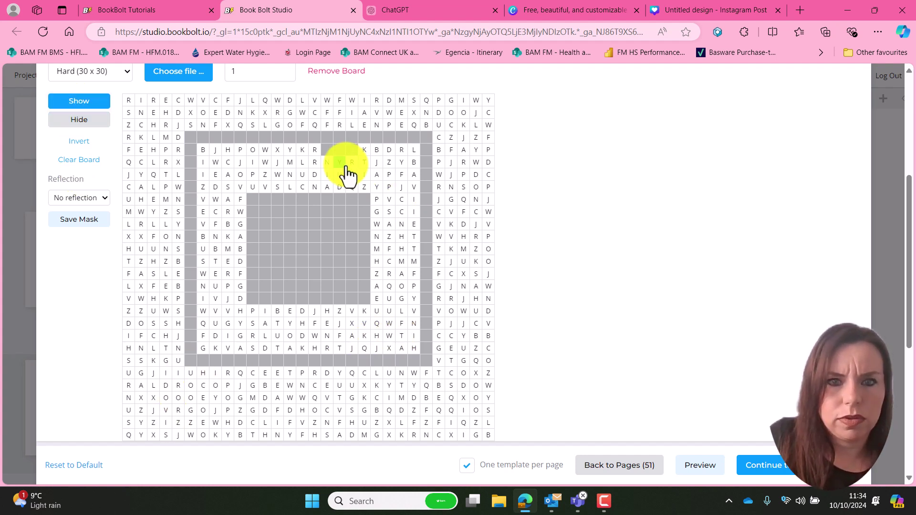
{"action": "left_click_drag", "start_coordinate": [361, 160], "coordinate": [329, 158]}
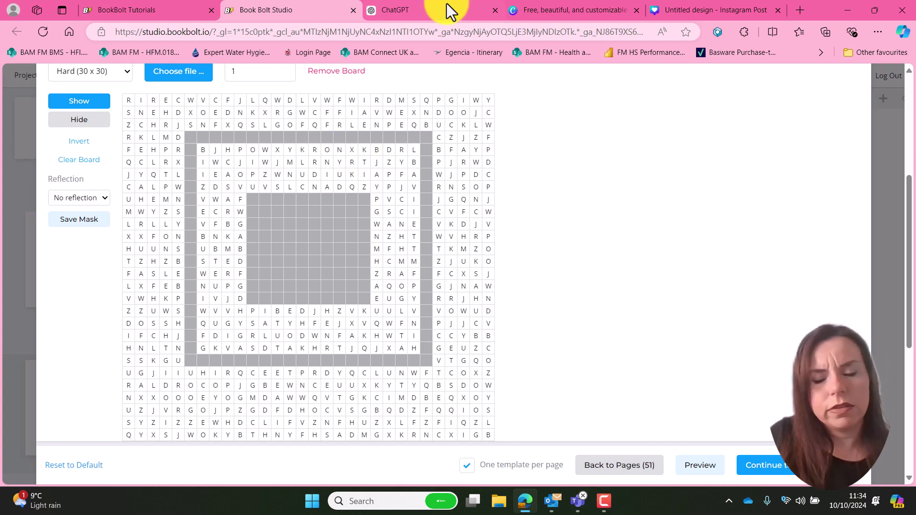
{"action": "scroll", "coordinate": [446, 286], "scroll_direction": "down", "scroll_amount": 3}
{"action": "scroll", "coordinate": [450, 296], "scroll_direction": "up", "scroll_amount": 3}
{"action": "scroll", "coordinate": [453, 293], "scroll_direction": "up", "scroll_amount": 1}
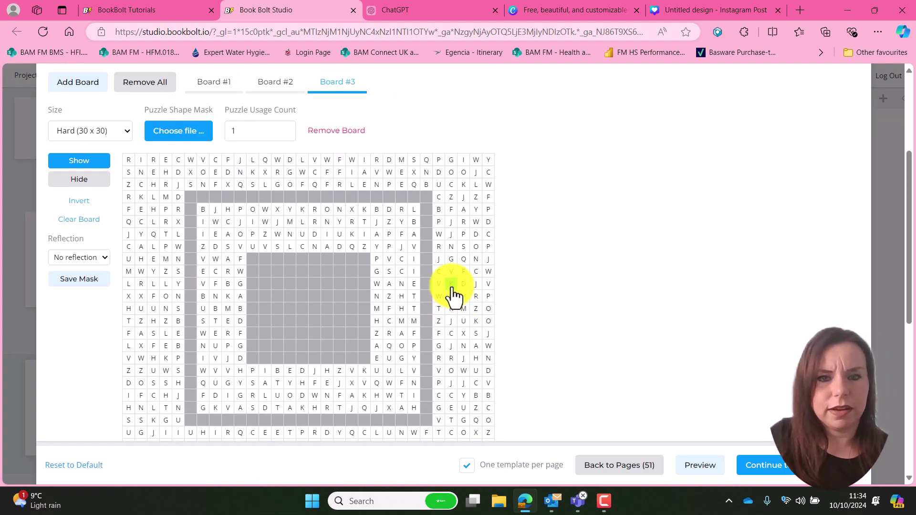
{"action": "scroll", "coordinate": [451, 291], "scroll_direction": "down", "scroll_amount": 2}
{"action": "scroll", "coordinate": [401, 219], "scroll_direction": "down", "scroll_amount": 2}
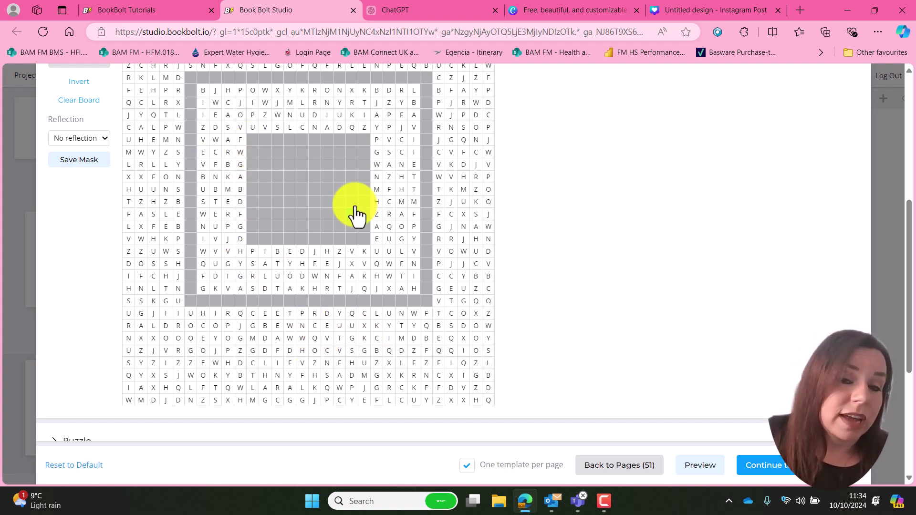
{"action": "scroll", "coordinate": [293, 296], "scroll_direction": "down", "scroll_amount": 2}
{"action": "scroll", "coordinate": [295, 294], "scroll_direction": "up", "scroll_amount": 1}
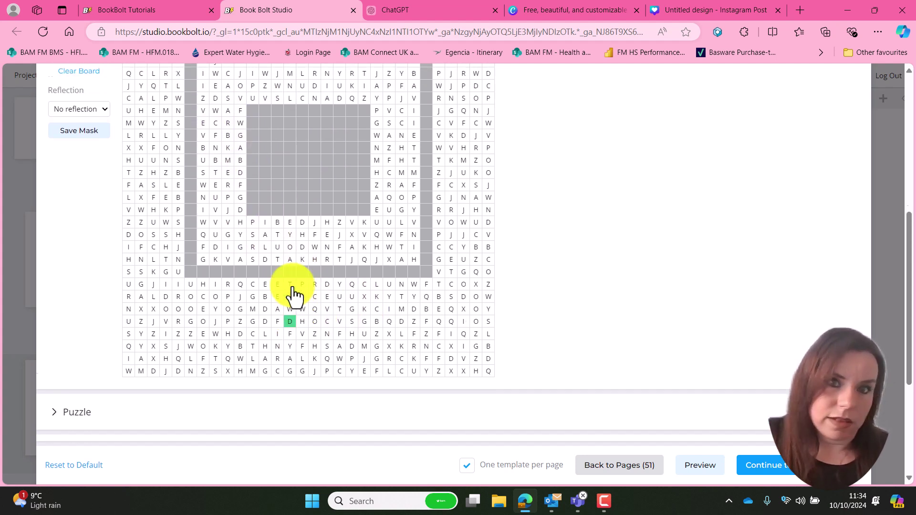
{"action": "scroll", "coordinate": [295, 295], "scroll_direction": "up", "scroll_amount": 3}
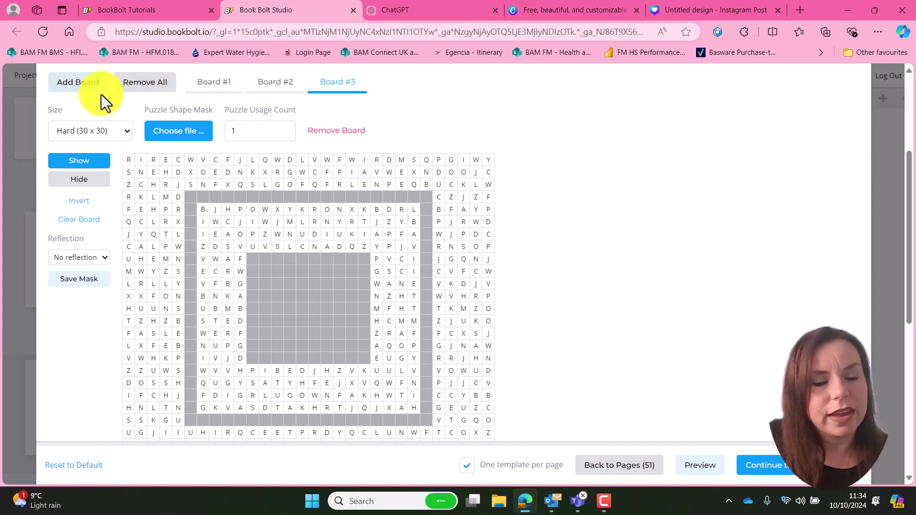
Add Board #4 and set its size to Hard (30 x 30).
{"action": "left_click", "coordinate": [76, 85]}
{"action": "left_click", "coordinate": [104, 133]}
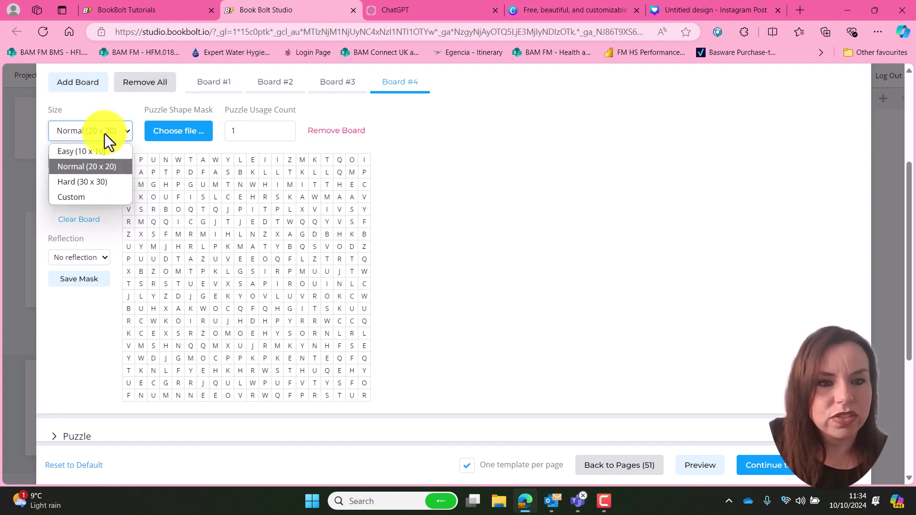
{"action": "left_click", "coordinate": [110, 182]}
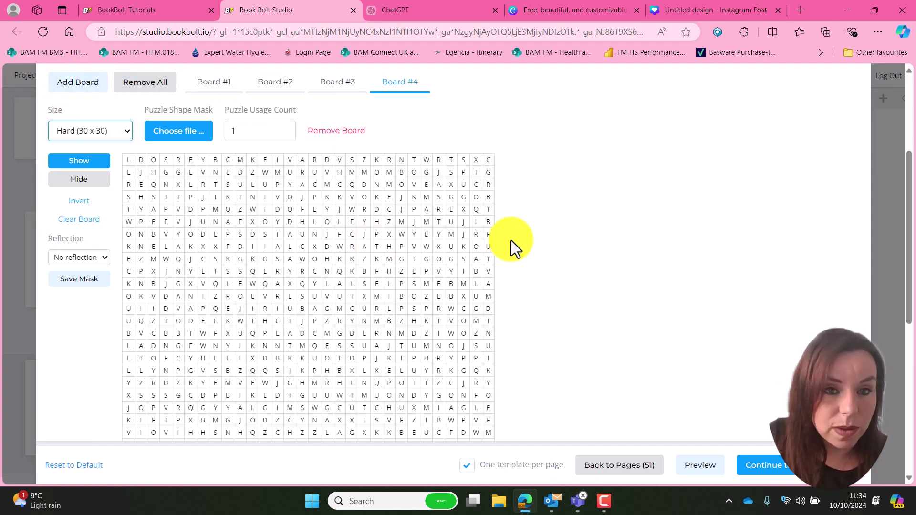
{"action": "scroll", "coordinate": [511, 240], "scroll_direction": "down", "scroll_amount": 3}
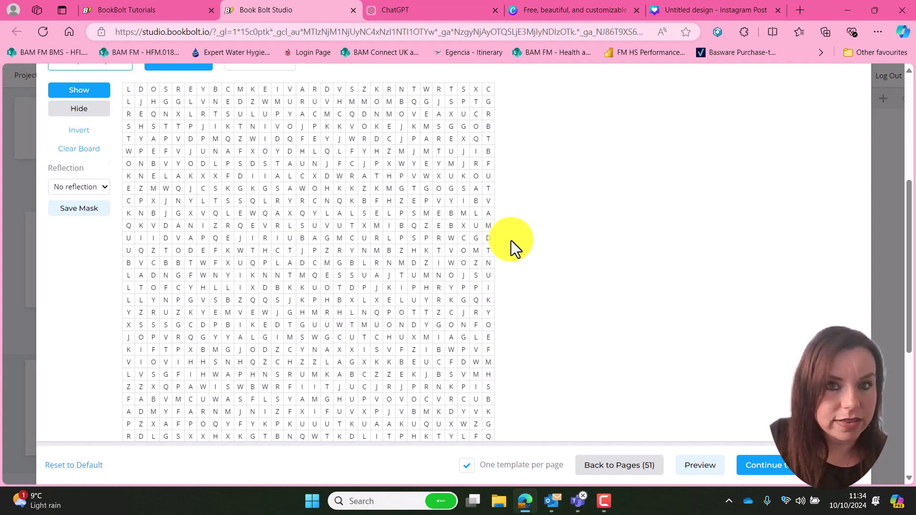
{"action": "scroll", "coordinate": [510, 240], "scroll_direction": "up", "scroll_amount": 3}
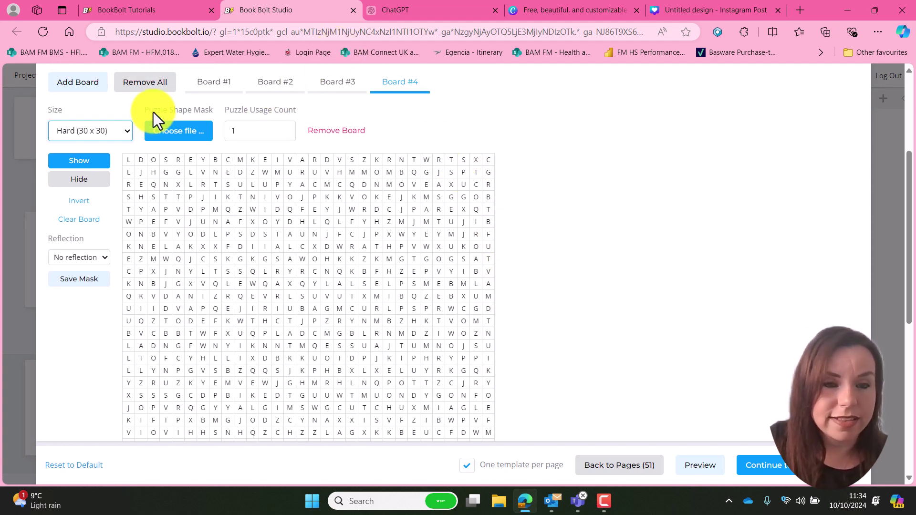
Add Board #5, also sized Hard (30 x 30).
{"action": "left_click", "coordinate": [89, 98]}
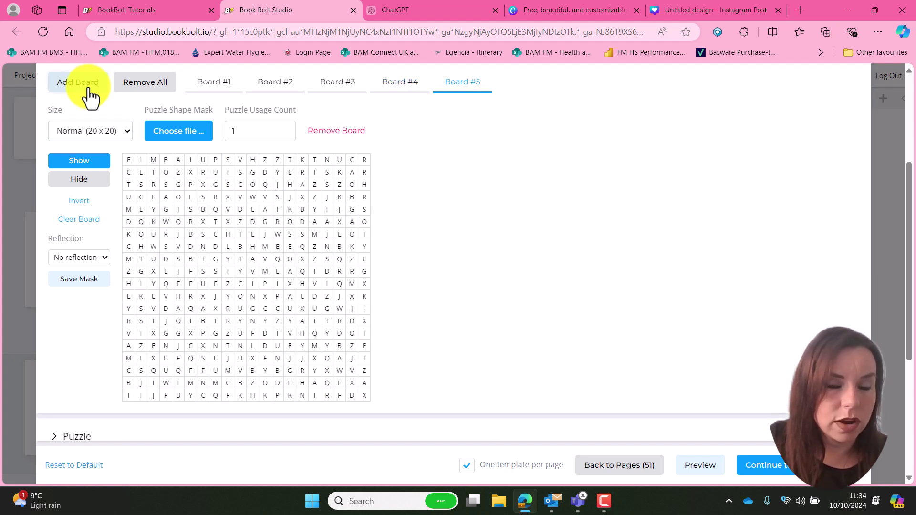
{"action": "left_click", "coordinate": [127, 130]}
{"action": "left_click", "coordinate": [103, 185]}
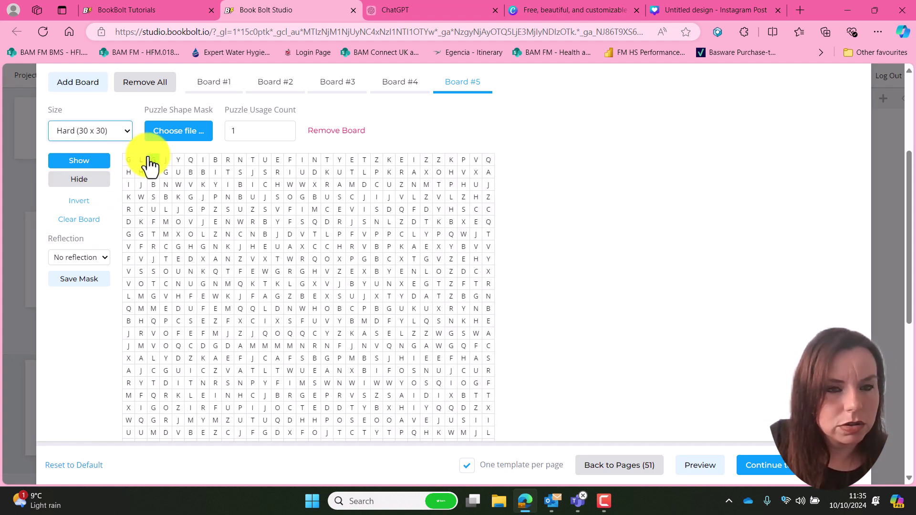
In Canva, delete the red star and add a cloud shape enlarged to fill most of the page.
{"action": "left_click", "coordinate": [745, 10]}
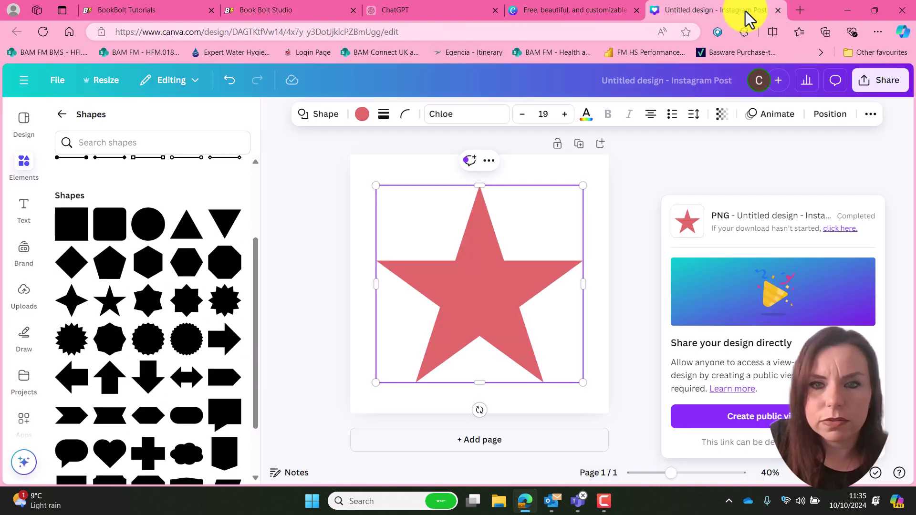
{"action": "left_click", "coordinate": [519, 257]}
{"action": "key", "text": "Delete"}
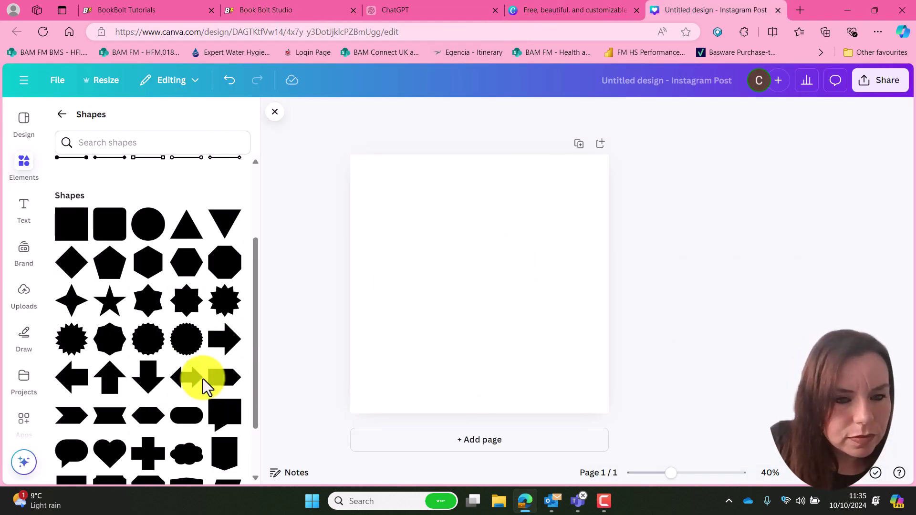
{"action": "scroll", "coordinate": [204, 385], "scroll_direction": "down", "scroll_amount": 2}
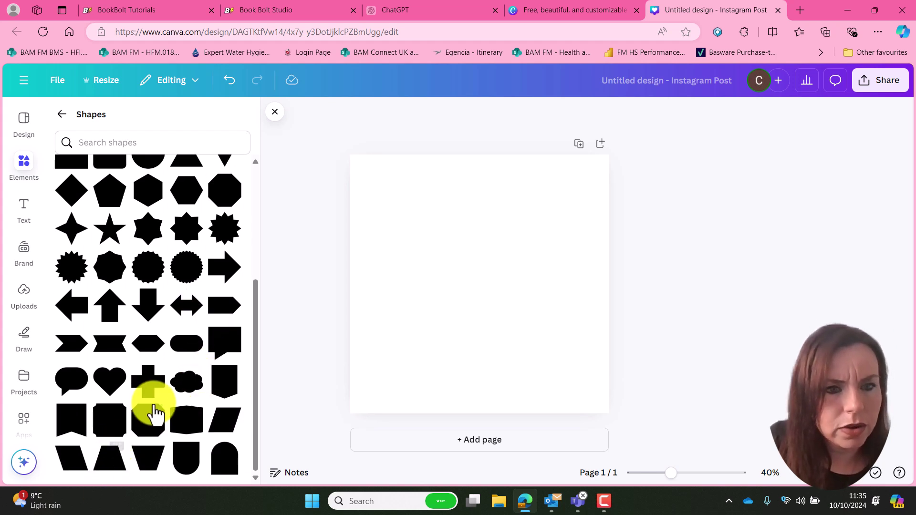
{"action": "left_click", "coordinate": [182, 391]}
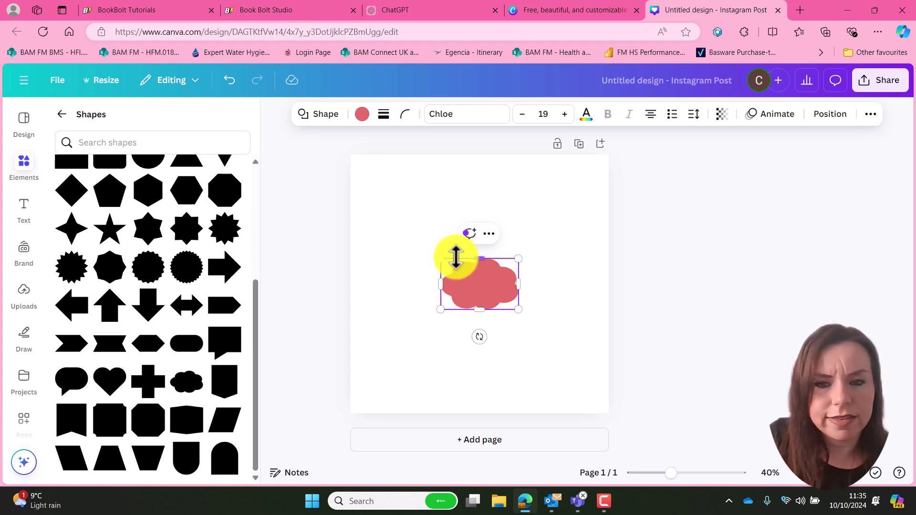
{"action": "left_click_drag", "start_coordinate": [440, 259], "coordinate": [374, 213]}
{"action": "left_click_drag", "start_coordinate": [517, 309], "coordinate": [581, 361]}
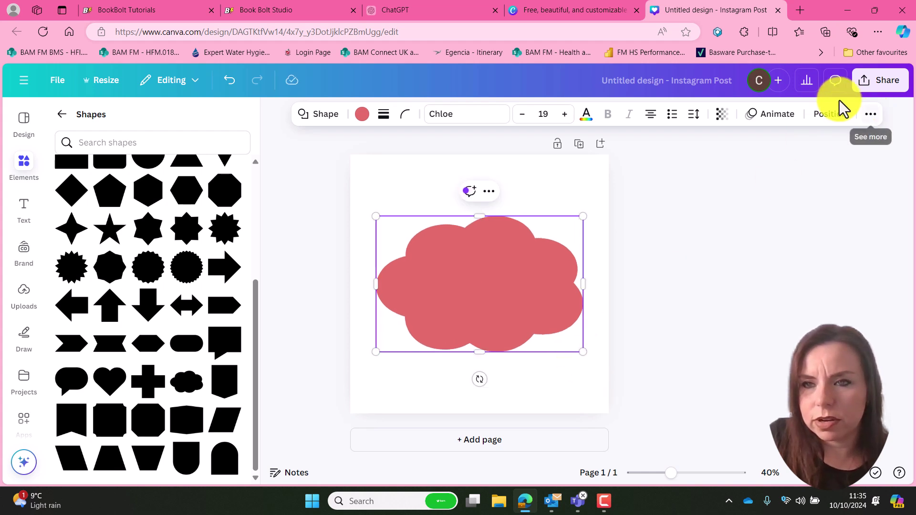
Download the cloud as a PNG saved as 'Clous Mask Transparent', then return to Book Bolt Studio.
{"action": "left_click", "coordinate": [879, 81]}
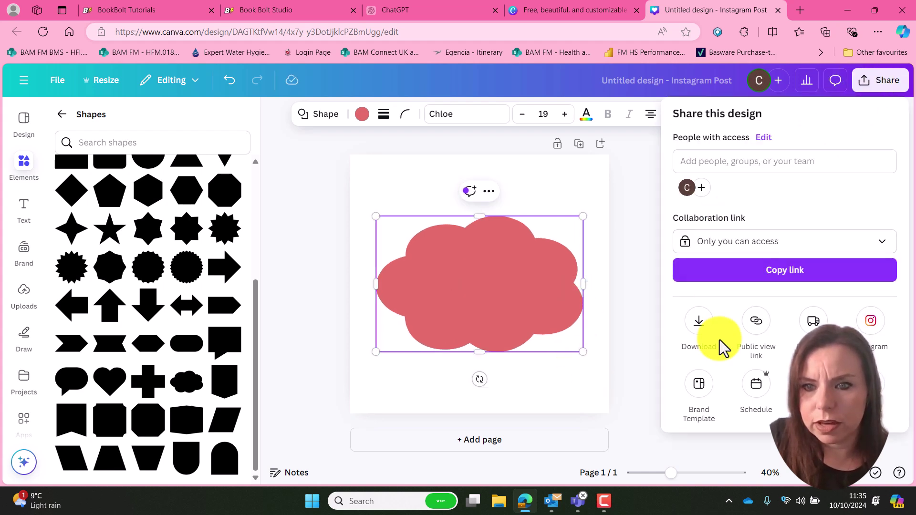
{"action": "left_click", "coordinate": [700, 337]}
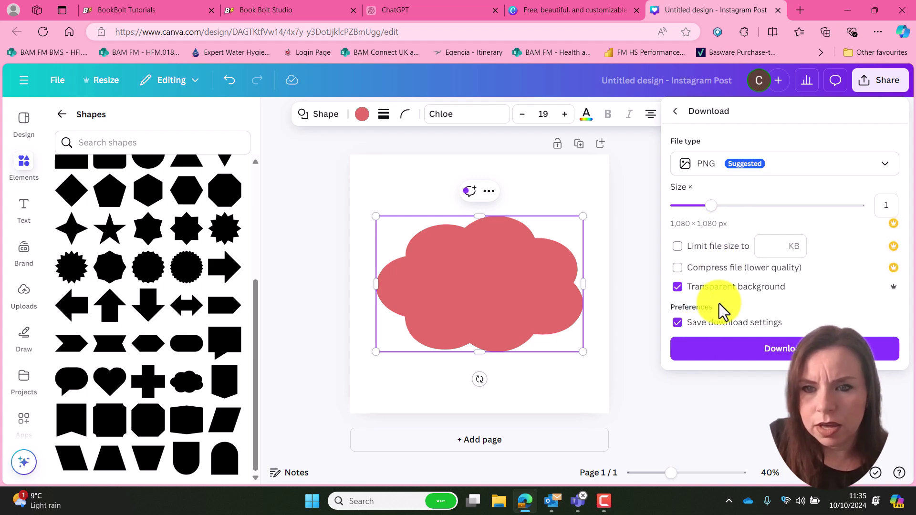
{"action": "left_click", "coordinate": [745, 354]}
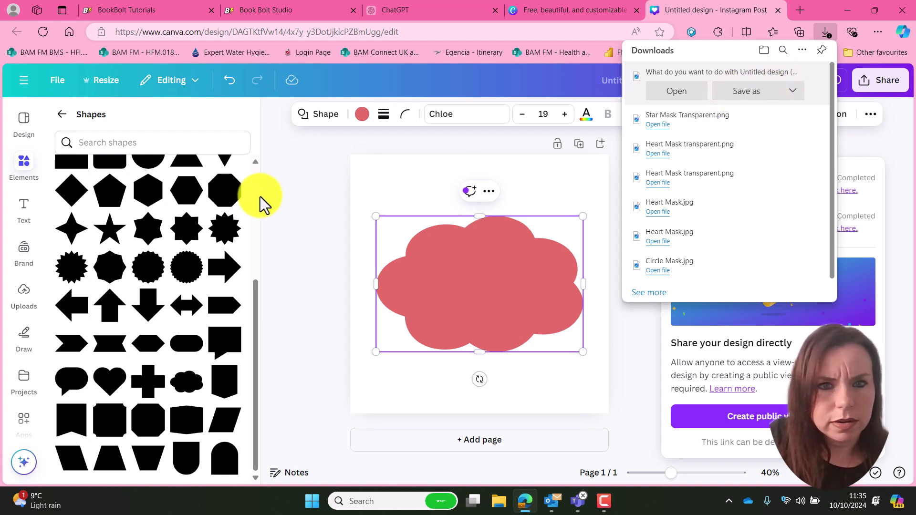
{"action": "left_click", "coordinate": [138, 153]}
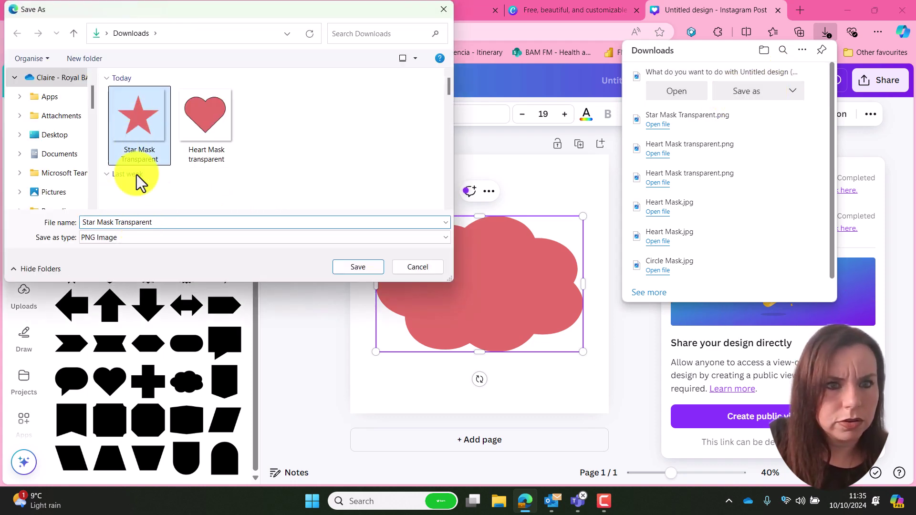
{"action": "left_click", "coordinate": [94, 223]}
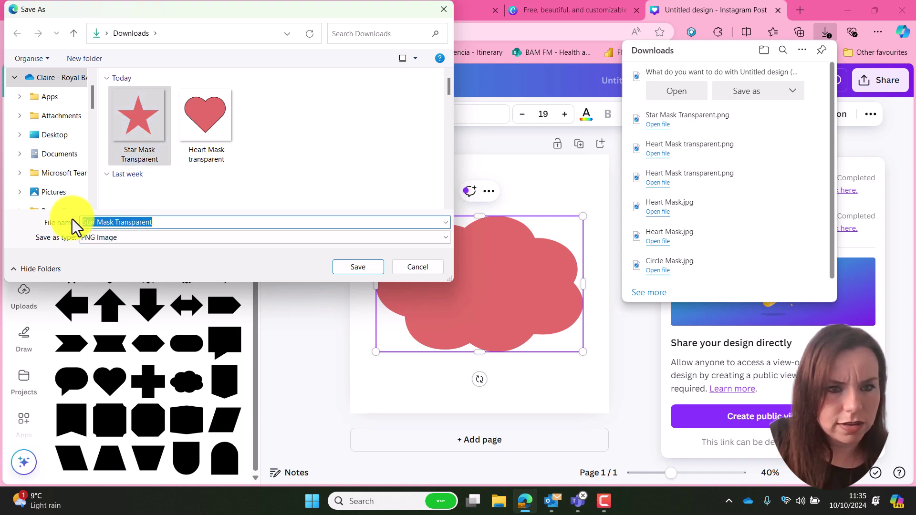
{"action": "left_click_drag", "start_coordinate": [78, 223], "coordinate": [95, 222]}
{"action": "type", "text": "Clous"}
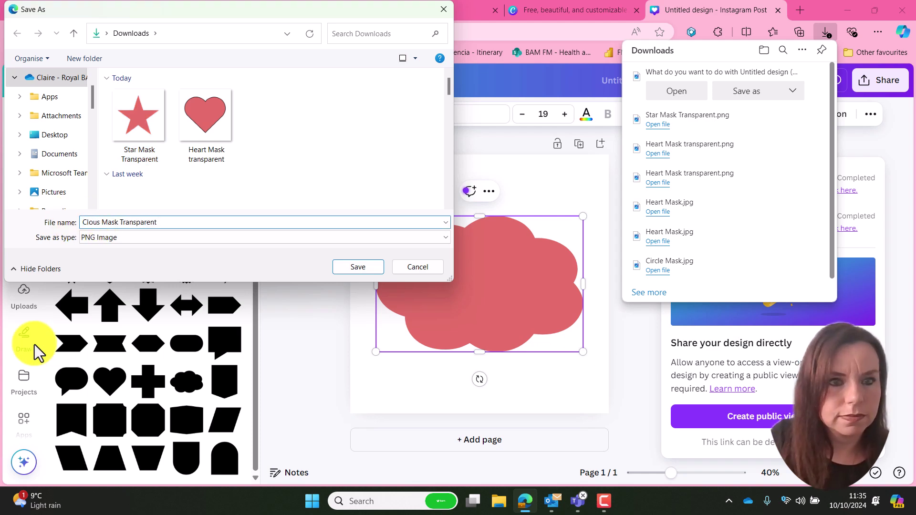
{"action": "key", "text": "Return"}
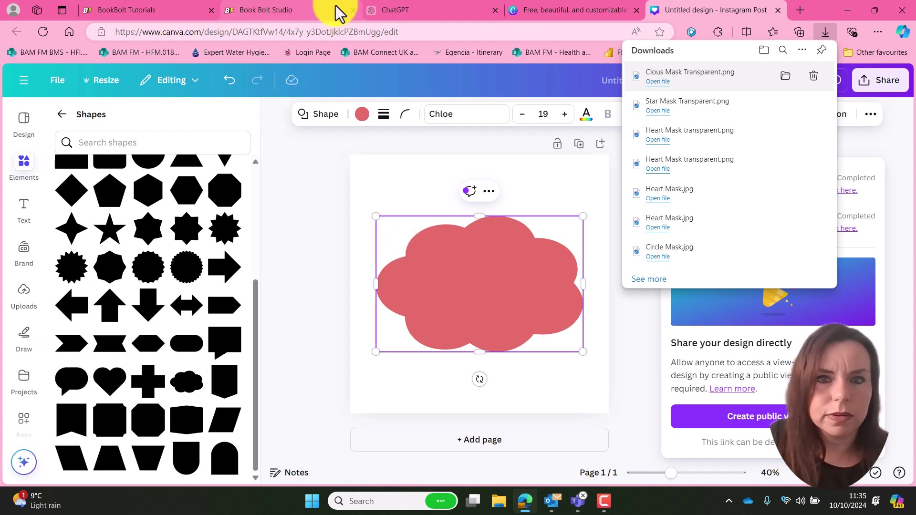
{"action": "left_click", "coordinate": [306, 12]}
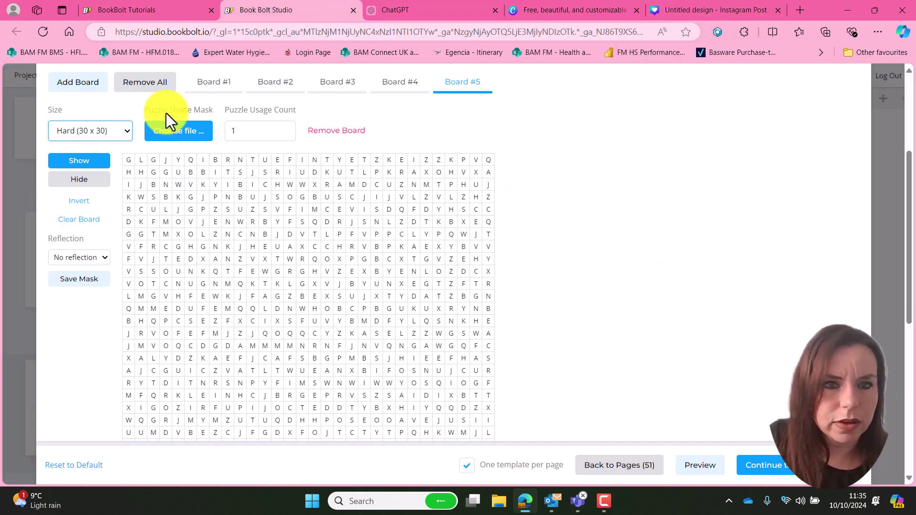
Load 'Clous Mask Transparent' as Board #5's Puzzle Shape Mask, then go back to Canva.
{"action": "left_click", "coordinate": [174, 140]}
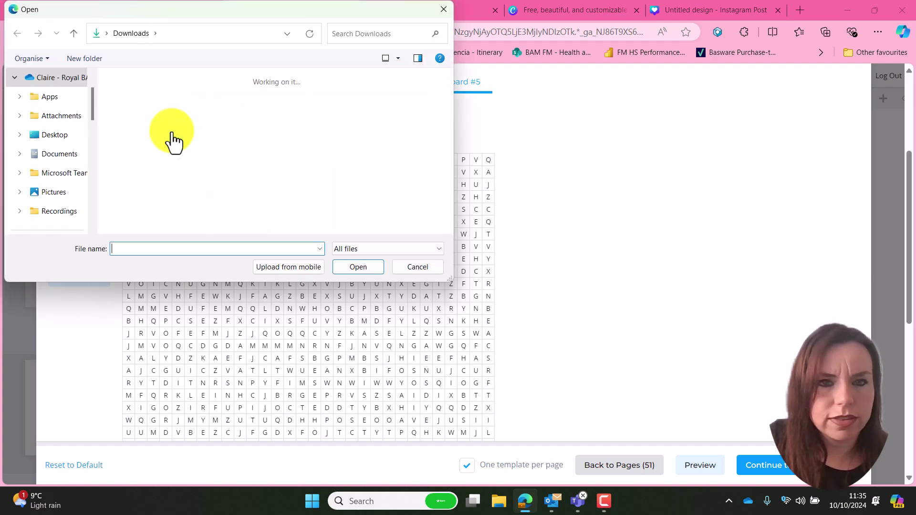
{"action": "left_click", "coordinate": [131, 118]}
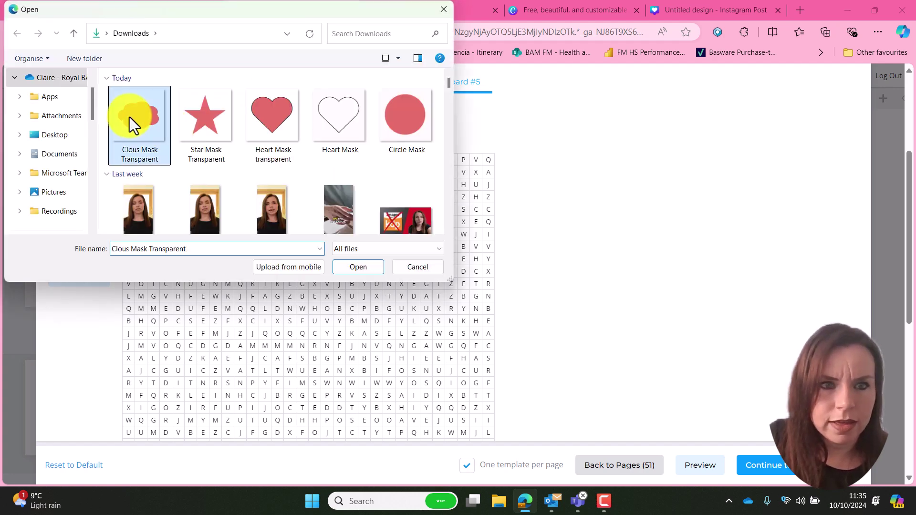
{"action": "left_click", "coordinate": [361, 268]}
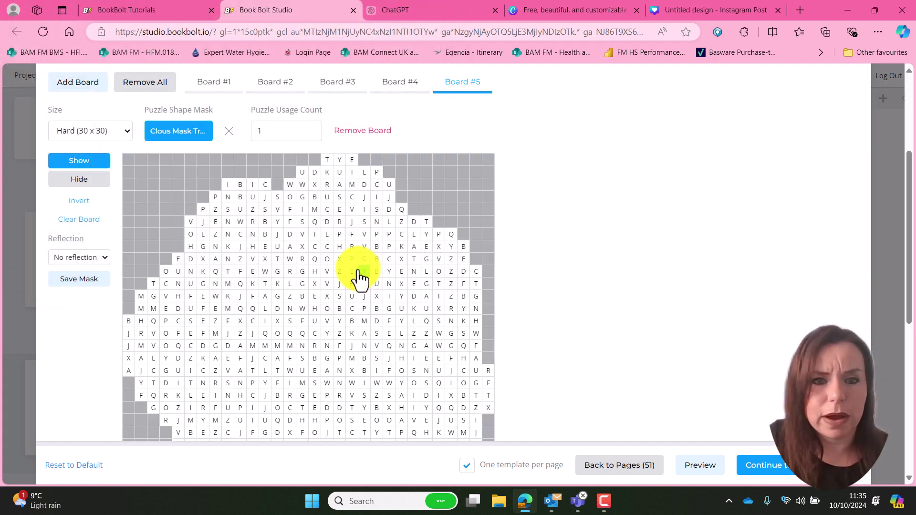
{"action": "scroll", "coordinate": [518, 273], "scroll_direction": "down", "scroll_amount": 2}
{"action": "scroll", "coordinate": [517, 273], "scroll_direction": "up", "scroll_amount": 2}
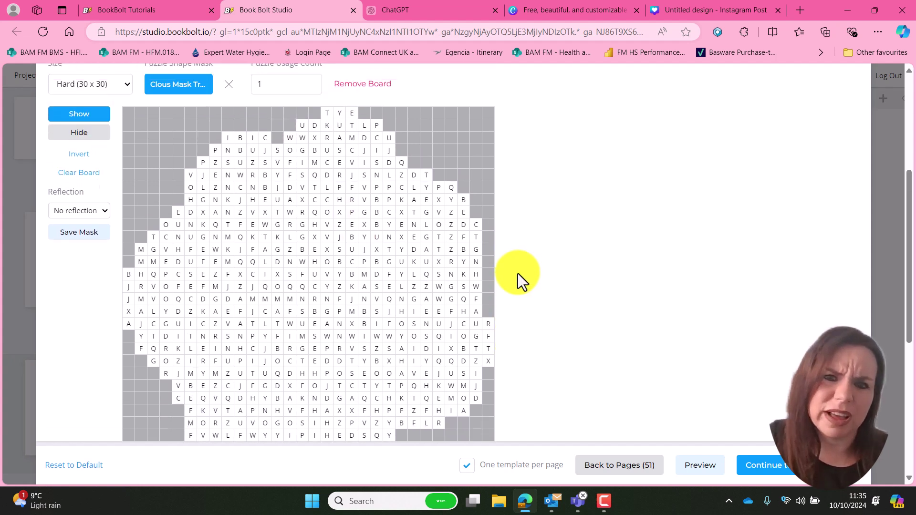
{"action": "scroll", "coordinate": [517, 271], "scroll_direction": "down", "scroll_amount": 2}
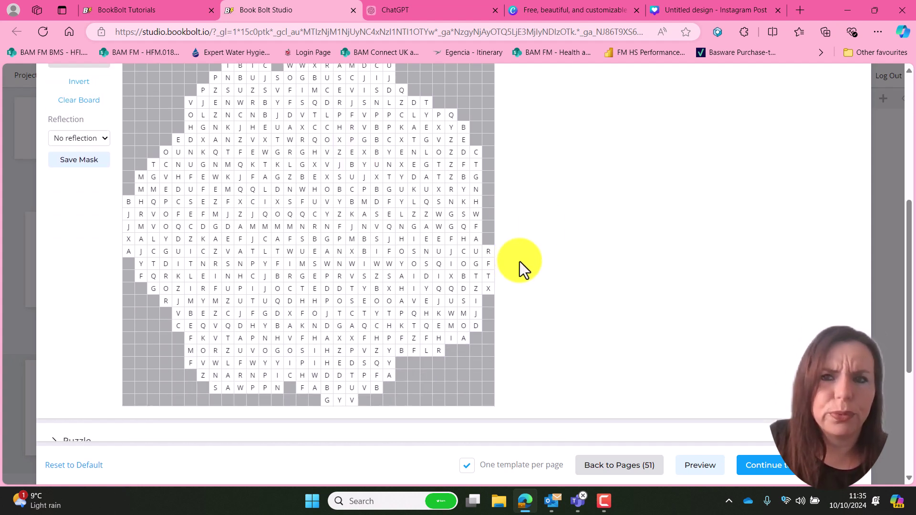
{"action": "left_click", "coordinate": [729, 9]}
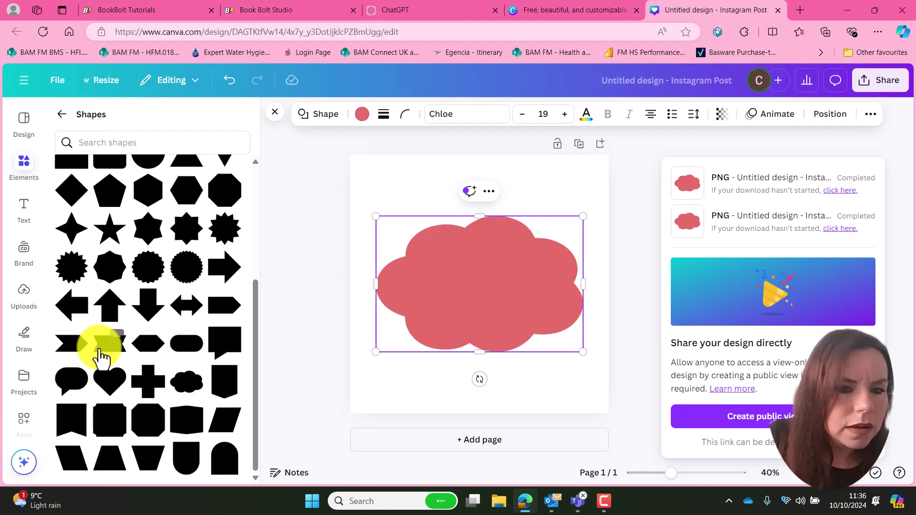
Replace the cloud with the Banner 4 notched-corner square, enlarged to fill most of the page.
{"action": "scroll", "coordinate": [125, 400], "scroll_direction": "up", "scroll_amount": 4}
{"action": "scroll", "coordinate": [127, 405], "scroll_direction": "down", "scroll_amount": 4}
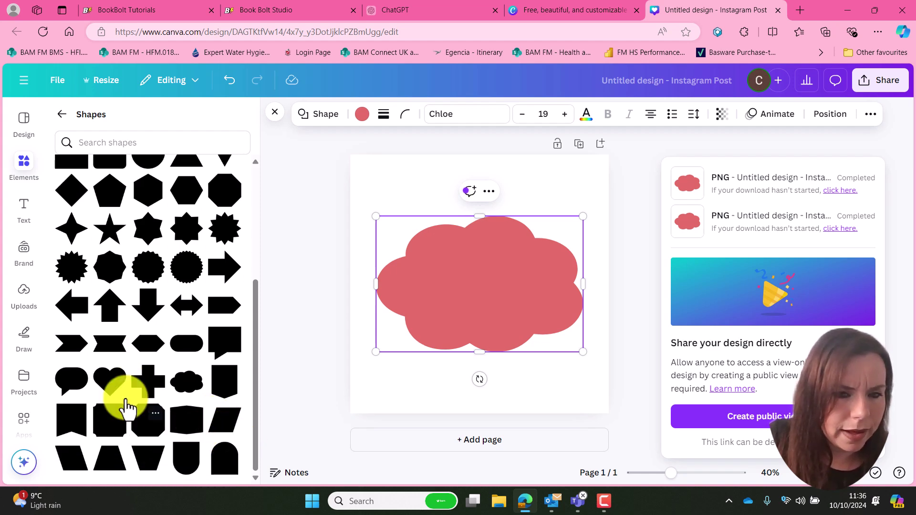
{"action": "left_click", "coordinate": [117, 413]}
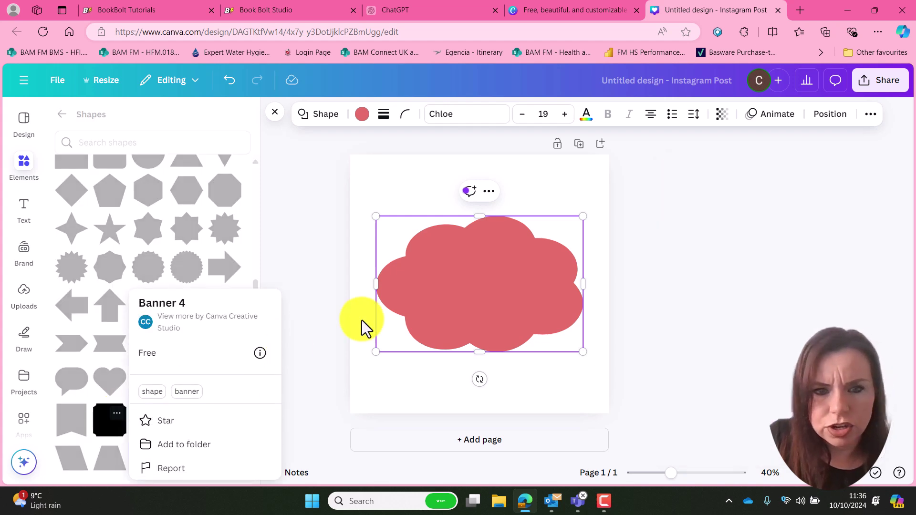
{"action": "left_click", "coordinate": [487, 315]}
{"action": "key", "text": "Delete"}
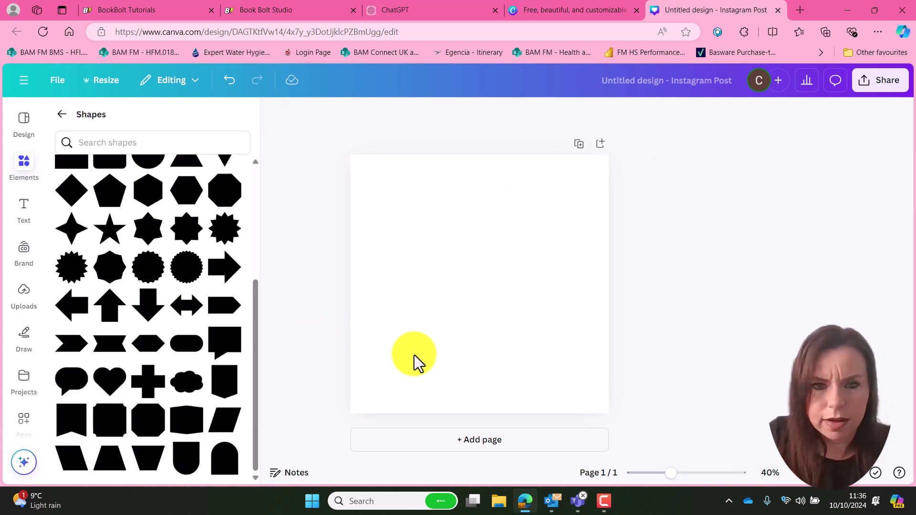
{"action": "left_click", "coordinate": [118, 412]}
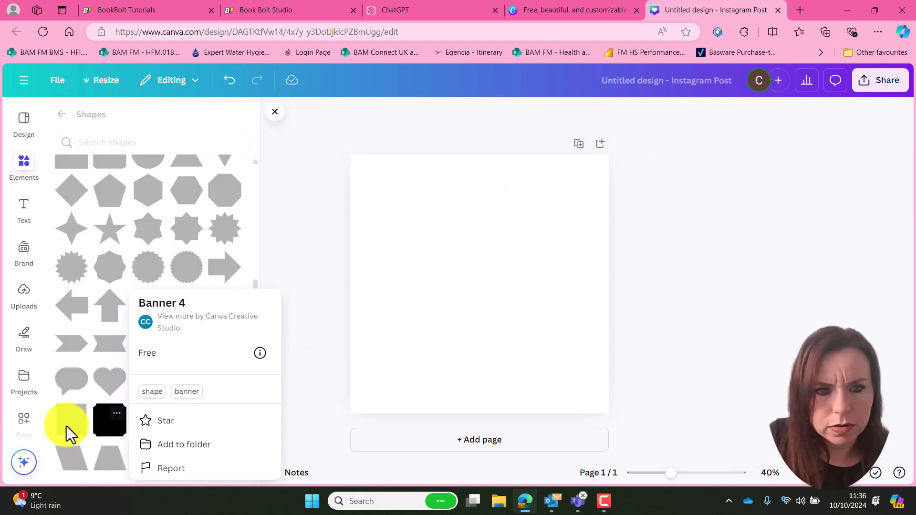
{"action": "left_click", "coordinate": [109, 424]}
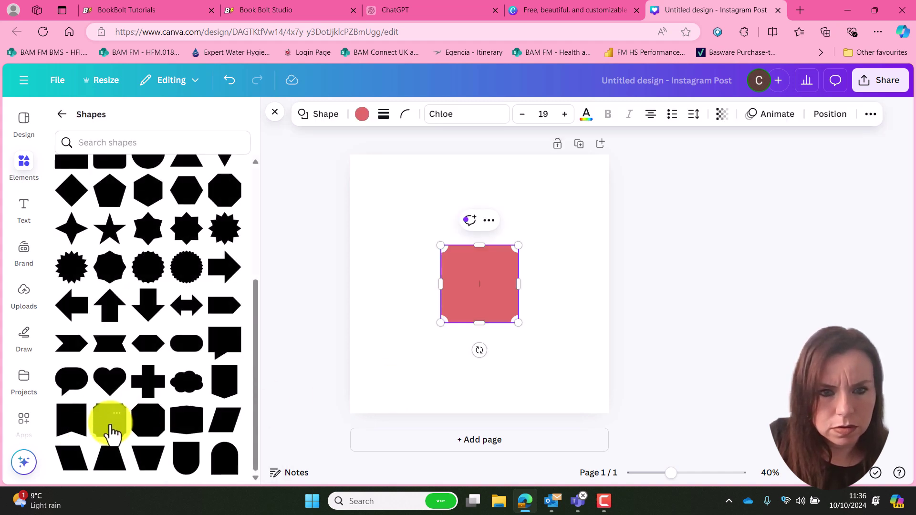
{"action": "left_click_drag", "start_coordinate": [440, 246], "coordinate": [376, 182]}
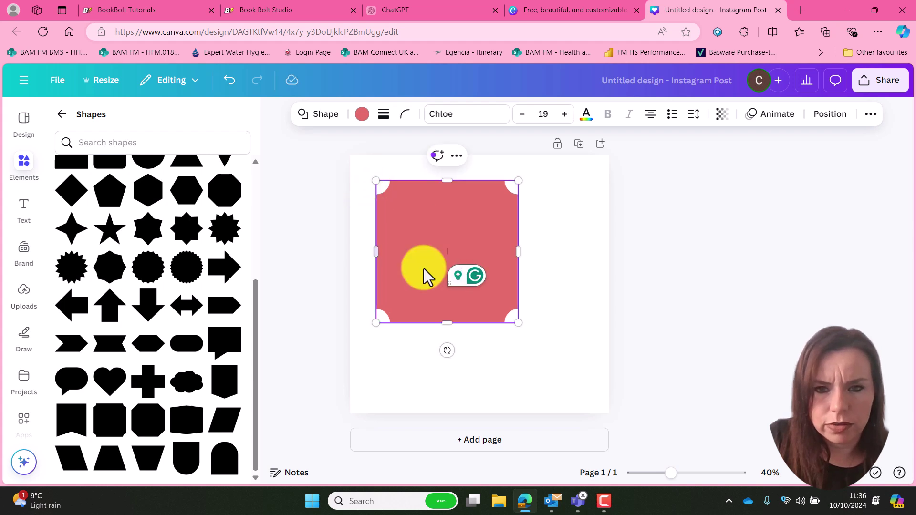
{"action": "left_click_drag", "start_coordinate": [515, 321], "coordinate": [588, 372]}
{"action": "left_click", "coordinate": [670, 325]}
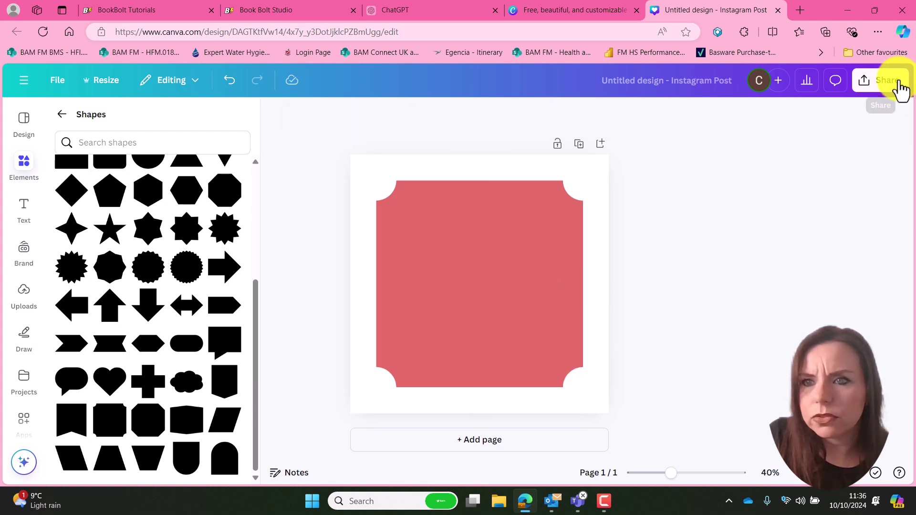
Download the design as a transparent PNG named 'Square no corners Mask Transparent'.
{"action": "left_click", "coordinate": [899, 90]}
{"action": "left_click", "coordinate": [700, 324]}
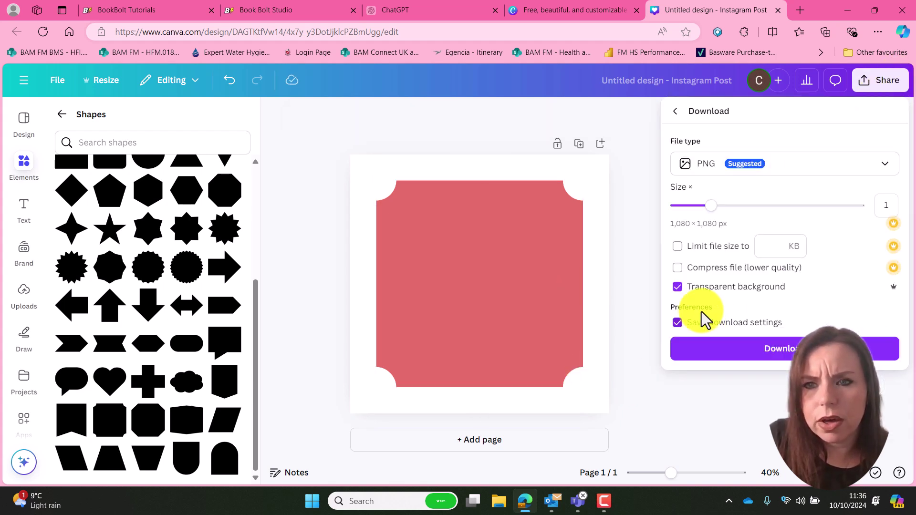
{"action": "left_click", "coordinate": [735, 351]}
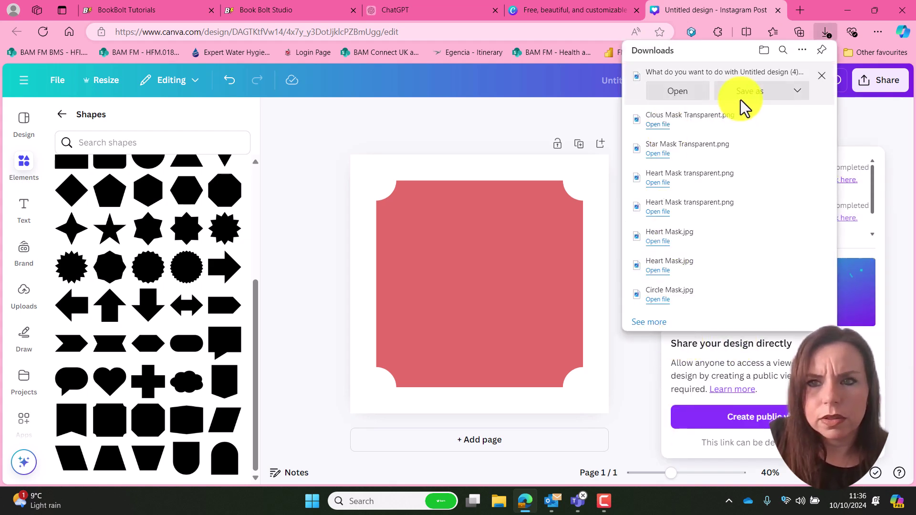
{"action": "left_click", "coordinate": [752, 95]}
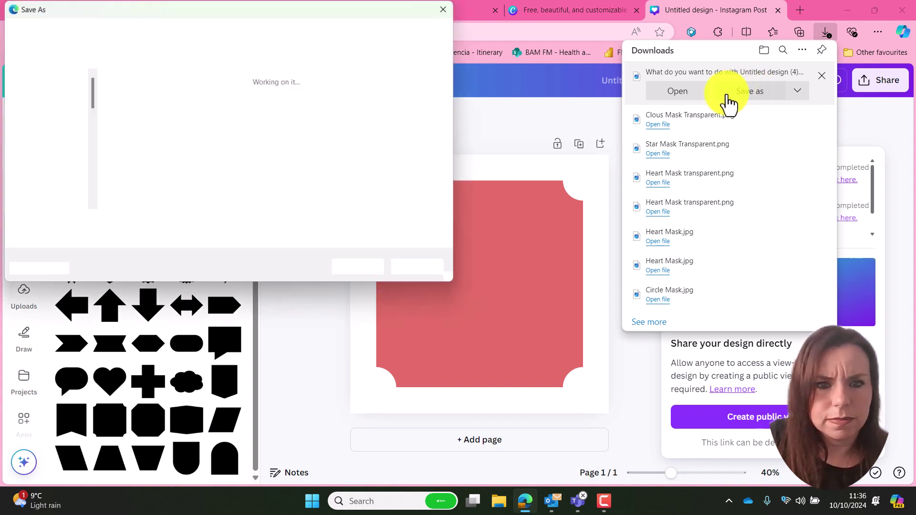
{"action": "type", "text": "Squar Mask Transparent"}
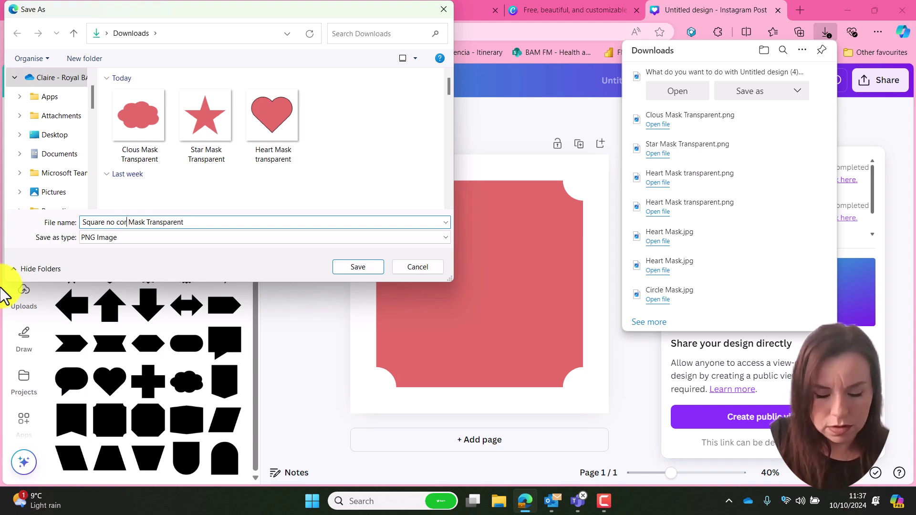
{"action": "key", "text": "Return"}
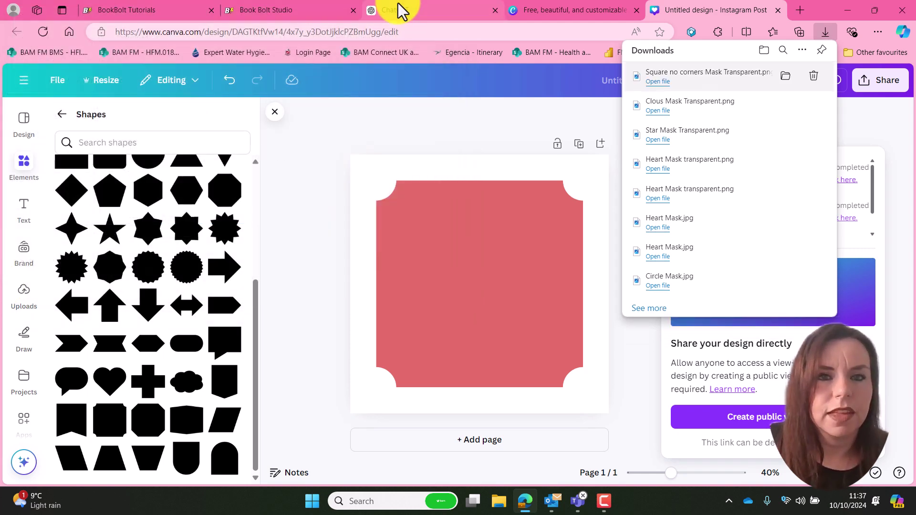
Clear Board #5's cloud mask and load 'Square no corners Mask Transparent' as its shape mask.
{"action": "left_click", "coordinate": [274, 10]}
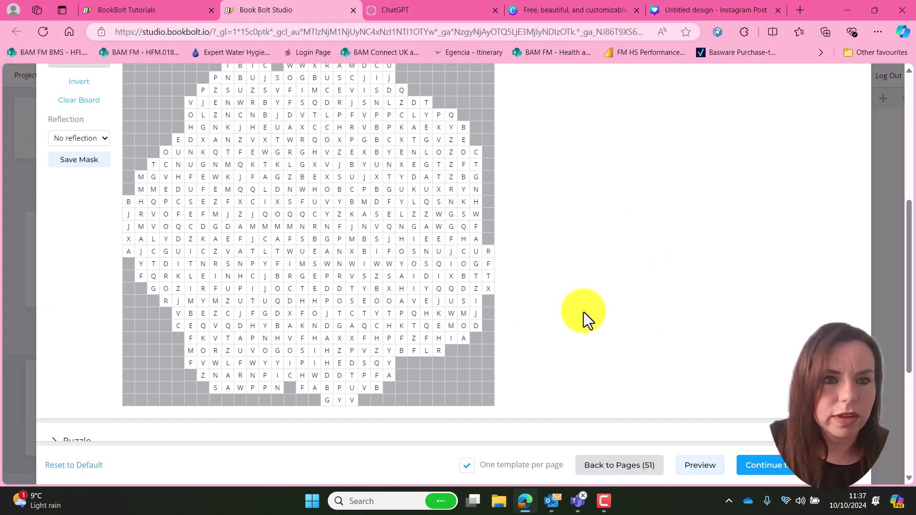
{"action": "scroll", "coordinate": [585, 310], "scroll_direction": "up", "scroll_amount": 3}
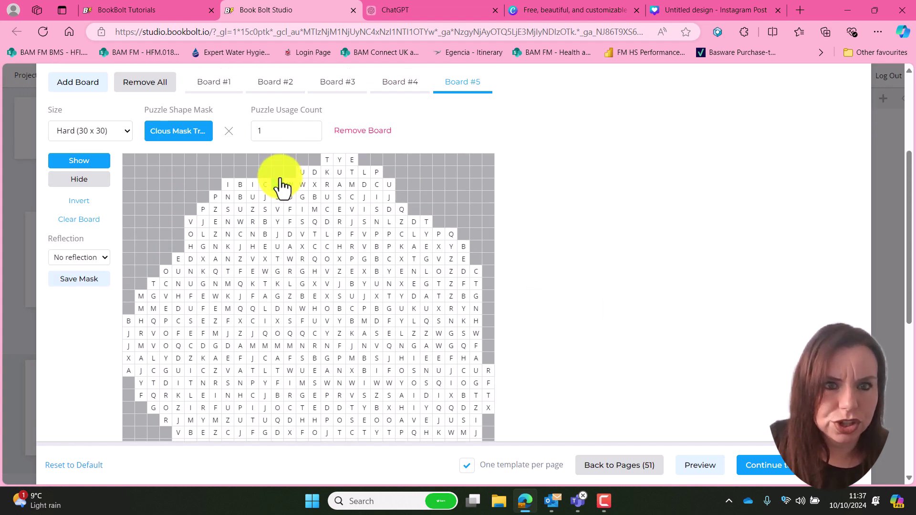
{"action": "left_click", "coordinate": [229, 131]}
{"action": "left_click", "coordinate": [517, 96]}
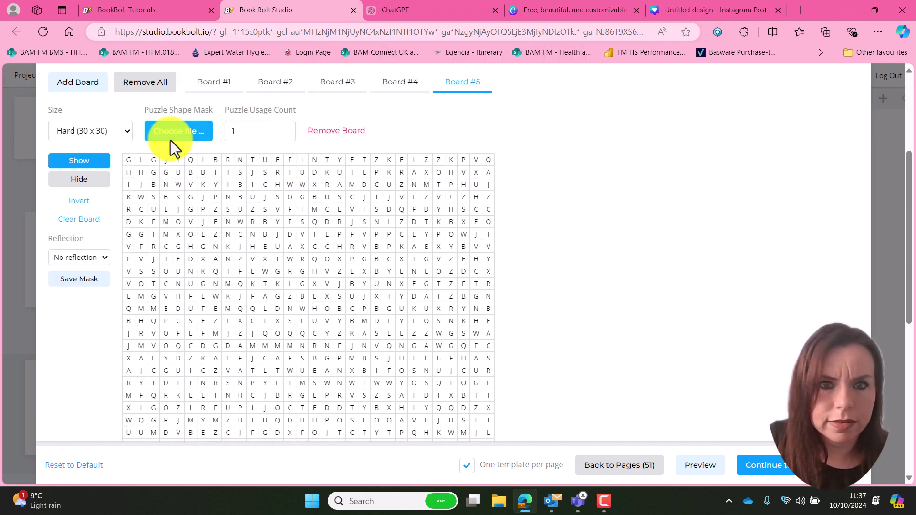
{"action": "left_click", "coordinate": [187, 136]}
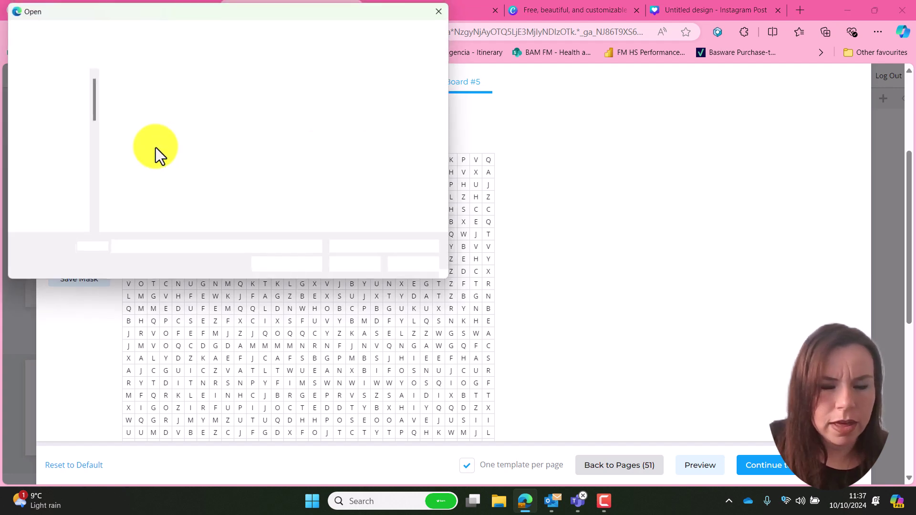
{"action": "left_click", "coordinate": [122, 125]}
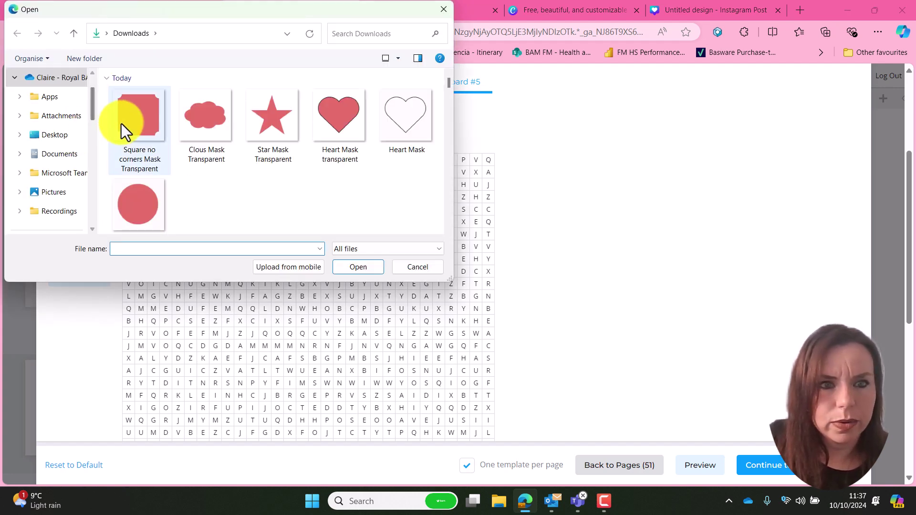
{"action": "left_click", "coordinate": [351, 265]}
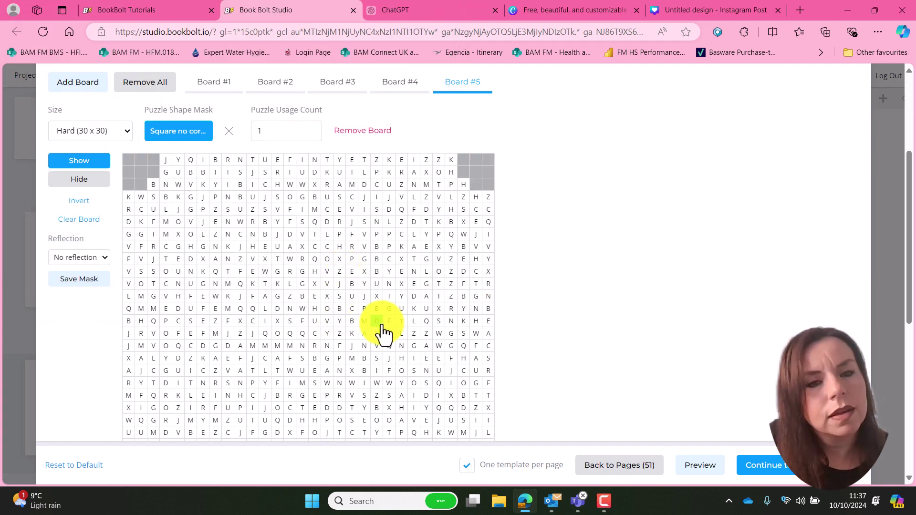
{"action": "scroll", "coordinate": [419, 310], "scroll_direction": "down", "scroll_amount": 3}
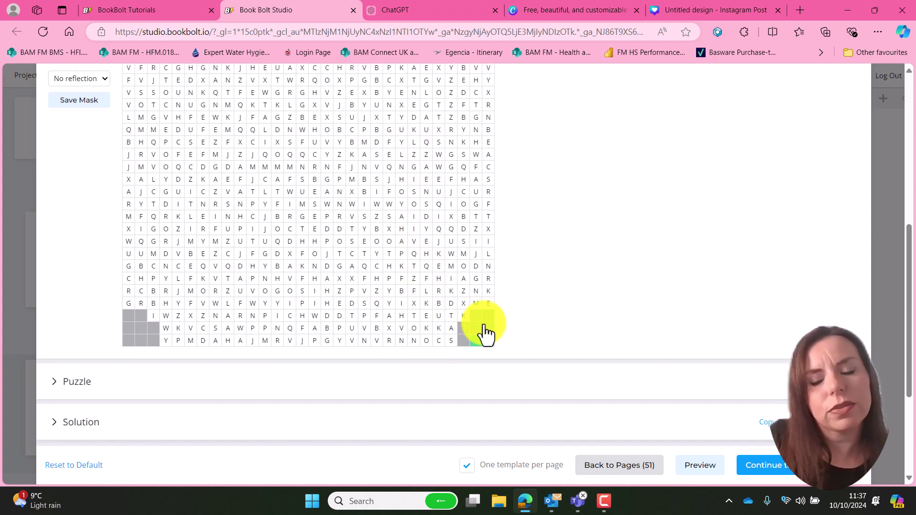
{"action": "scroll", "coordinate": [420, 329], "scroll_direction": "up", "scroll_amount": 3}
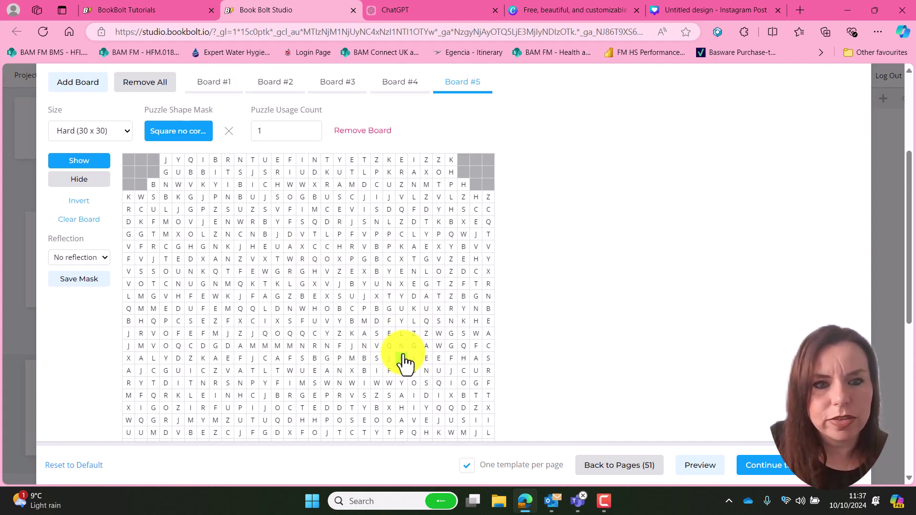
{"action": "left_click", "coordinate": [277, 284]}
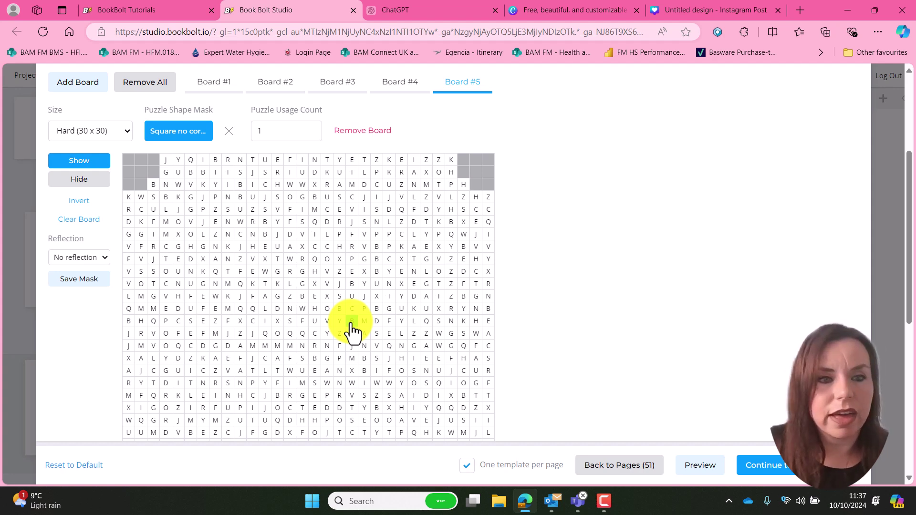
{"action": "scroll", "coordinate": [290, 347], "scroll_direction": "down", "scroll_amount": 3}
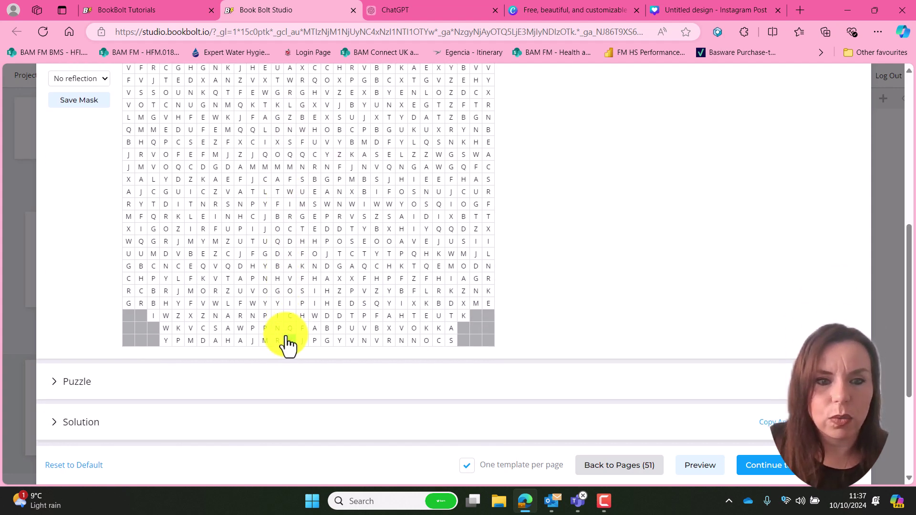
{"action": "scroll", "coordinate": [288, 344], "scroll_direction": "up", "scroll_amount": 4}
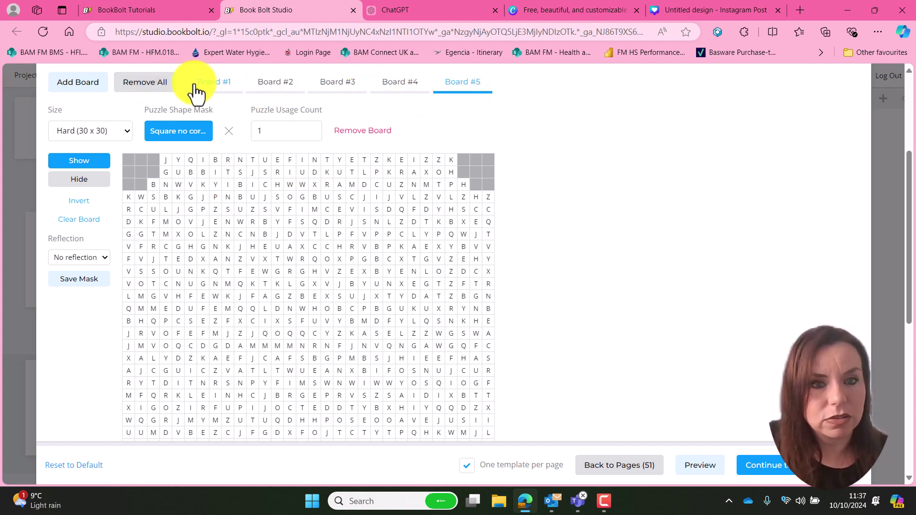
{"action": "left_click", "coordinate": [276, 135]}
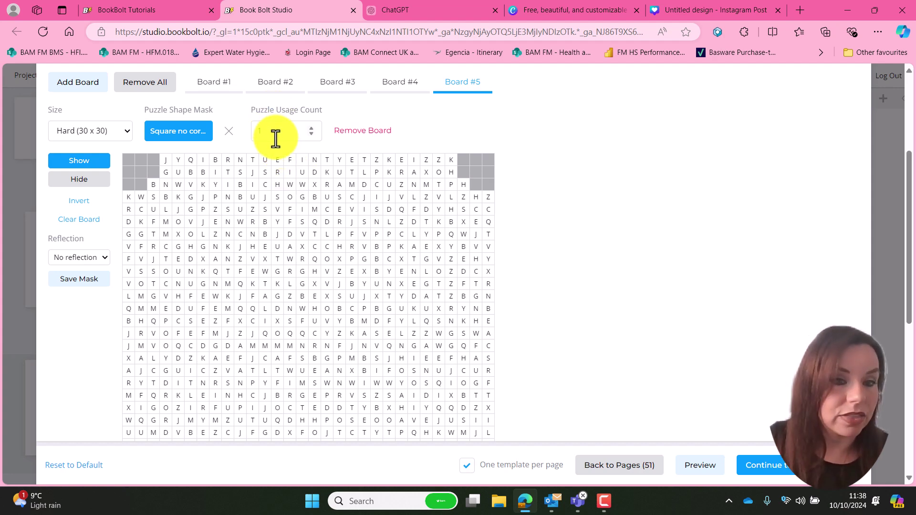
{"action": "scroll", "coordinate": [259, 153], "scroll_direction": "down", "scroll_amount": 5}
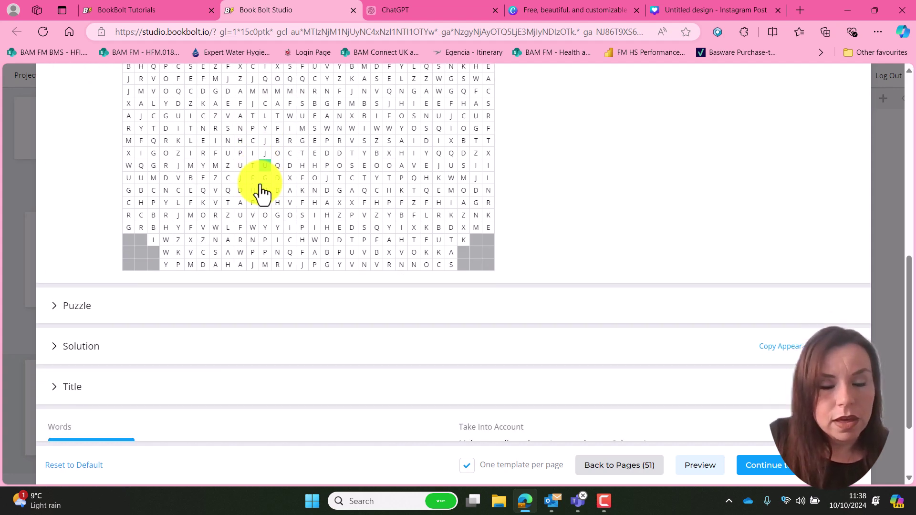
{"action": "scroll", "coordinate": [255, 210], "scroll_direction": "up", "scroll_amount": 7}
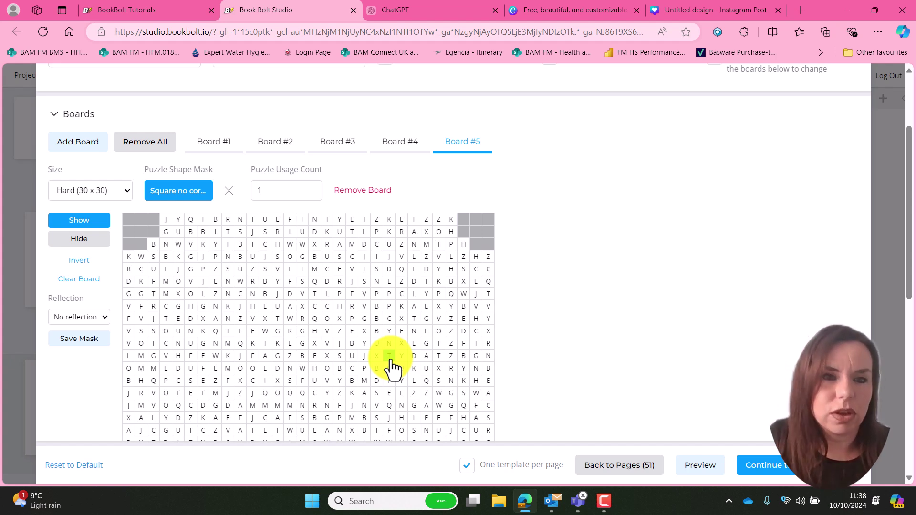
{"action": "scroll", "coordinate": [377, 372], "scroll_direction": "down", "scroll_amount": 6}
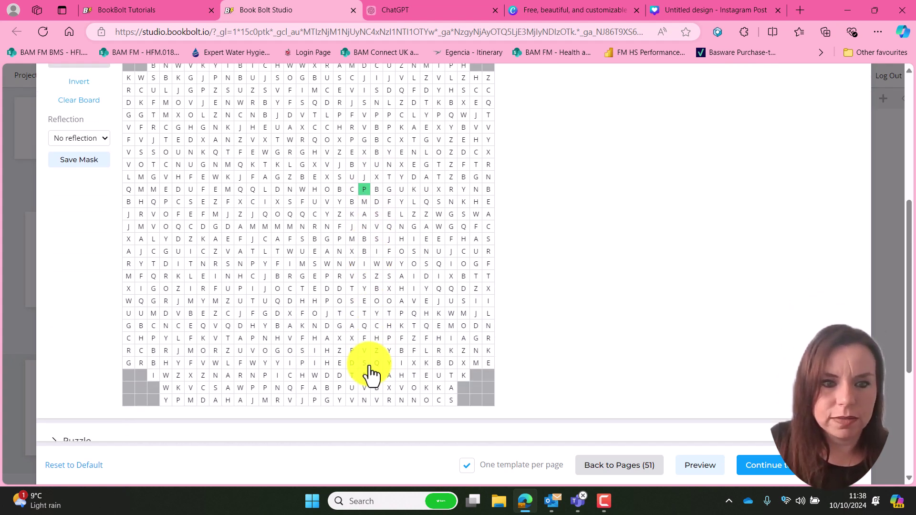
Expand the Puzzle section and review its per-page, cell size, font, border and colour settings.
{"action": "left_click", "coordinate": [64, 329]}
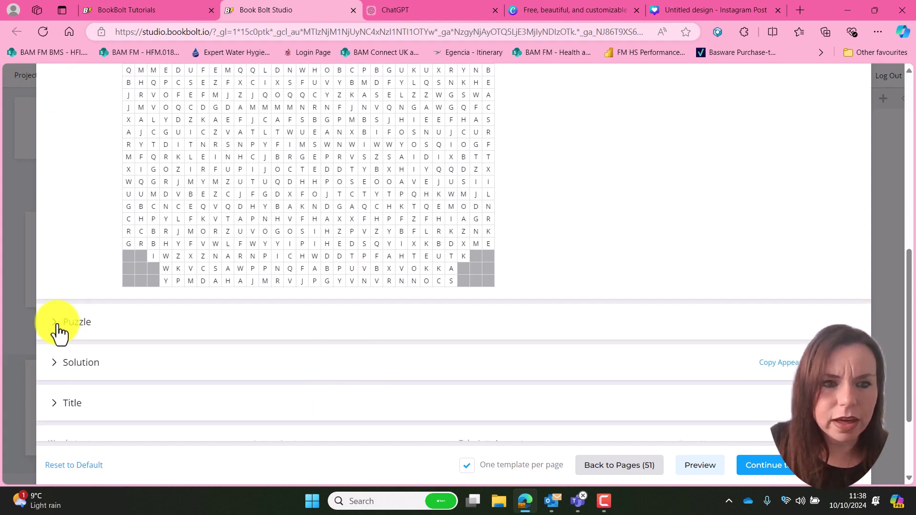
{"action": "scroll", "coordinate": [214, 321], "scroll_direction": "down", "scroll_amount": 1}
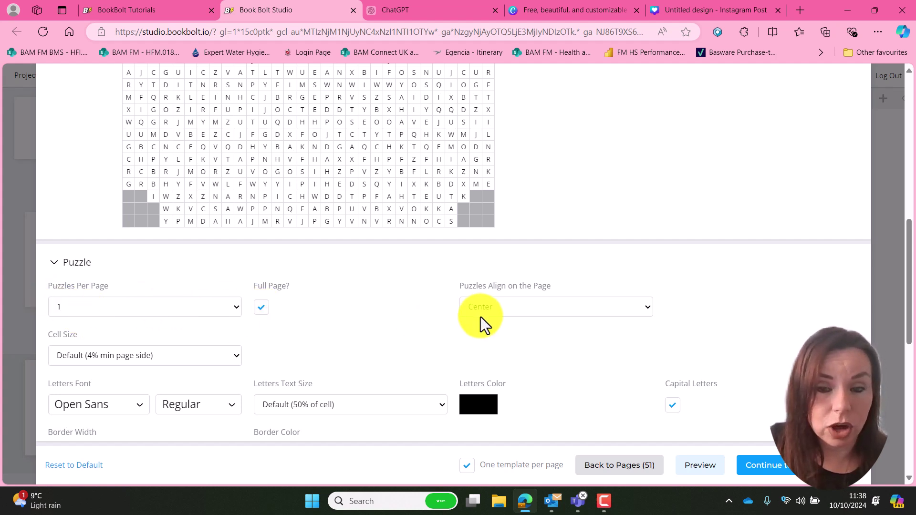
{"action": "scroll", "coordinate": [299, 337], "scroll_direction": "down", "scroll_amount": 1}
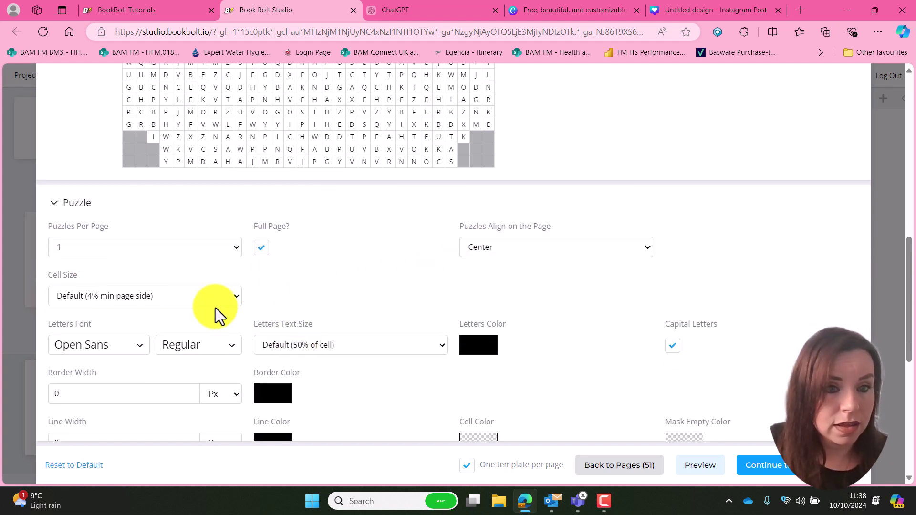
{"action": "scroll", "coordinate": [167, 326], "scroll_direction": "down", "scroll_amount": 1}
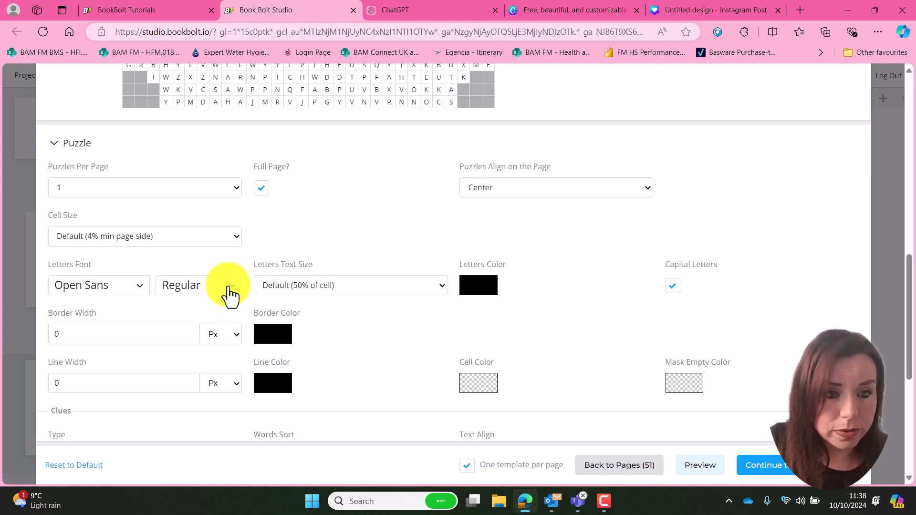
{"action": "scroll", "coordinate": [228, 297], "scroll_direction": "down", "scroll_amount": 1}
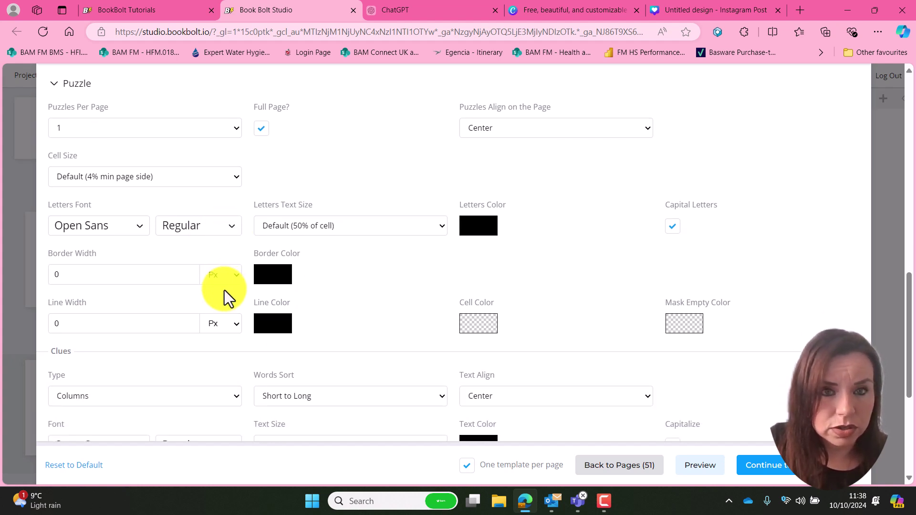
{"action": "scroll", "coordinate": [224, 290], "scroll_direction": "up", "scroll_amount": 2}
{"action": "scroll", "coordinate": [226, 295], "scroll_direction": "down", "scroll_amount": 1}
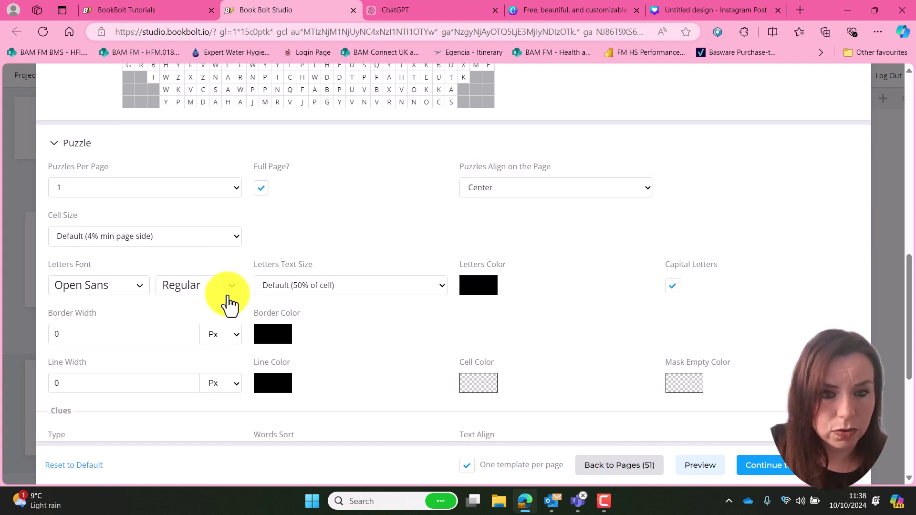
{"action": "scroll", "coordinate": [227, 295], "scroll_direction": "down", "scroll_amount": 1}
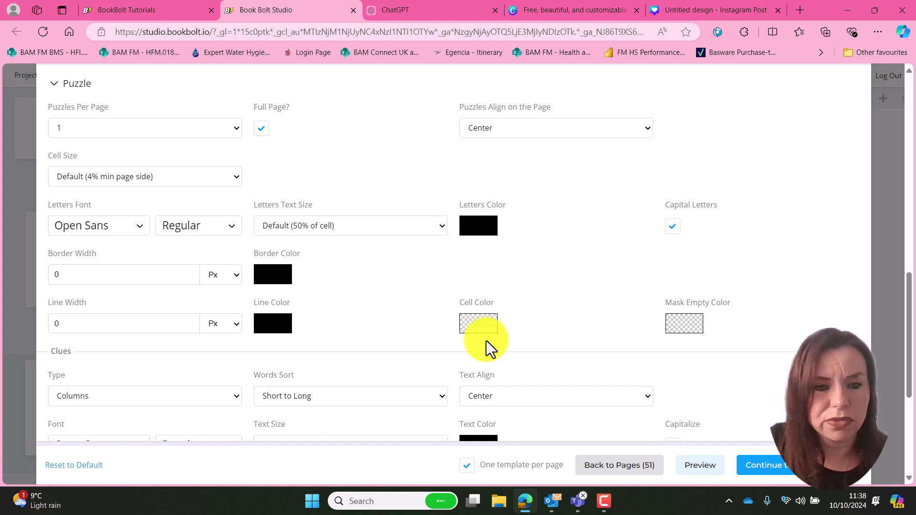
{"action": "scroll", "coordinate": [485, 340], "scroll_direction": "down", "scroll_amount": 1}
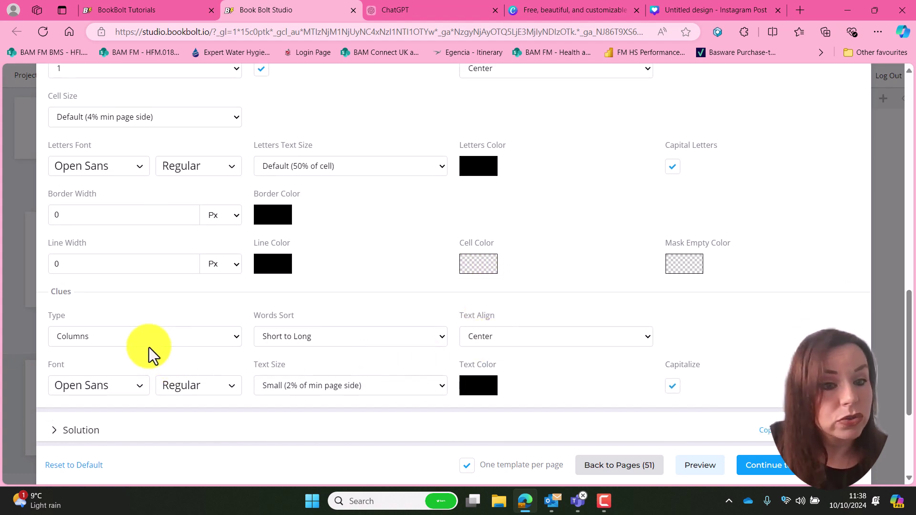
{"action": "left_click", "coordinate": [235, 339]}
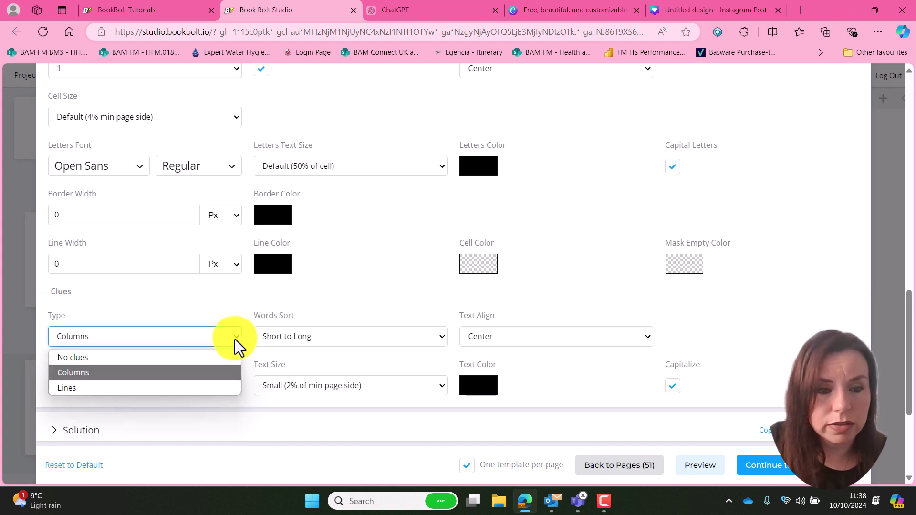
{"action": "left_click", "coordinate": [234, 339]}
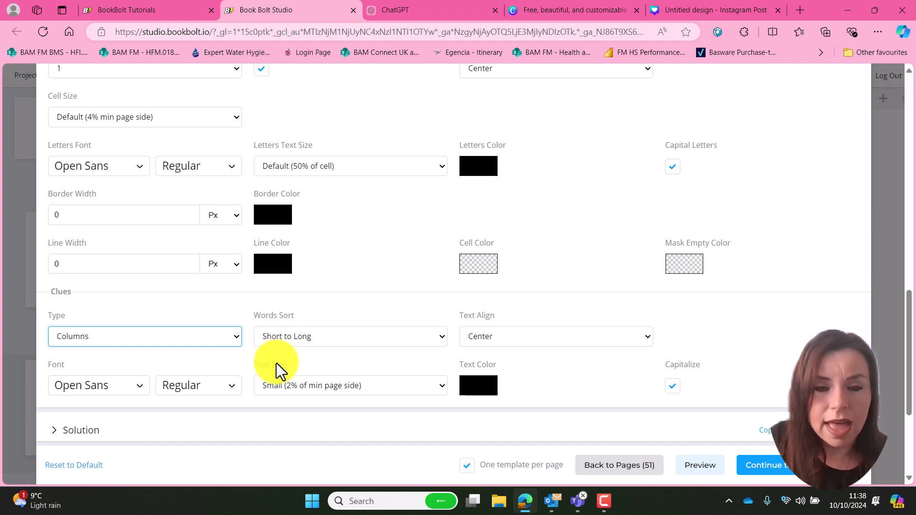
{"action": "left_click", "coordinate": [296, 337]}
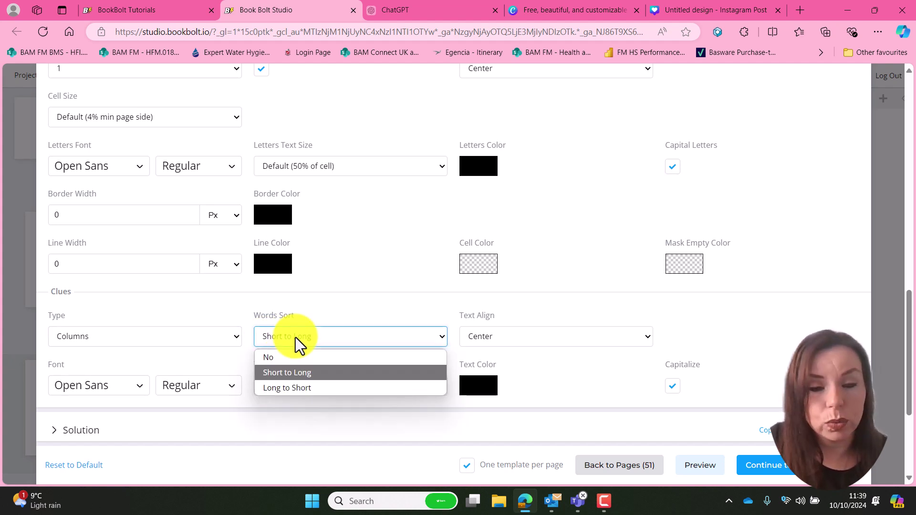
{"action": "left_click", "coordinate": [565, 337]}
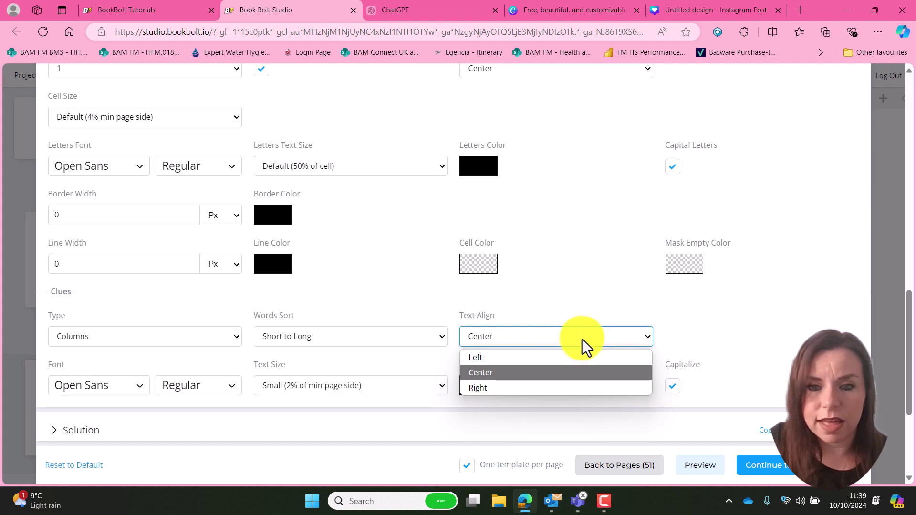
{"action": "left_click", "coordinate": [560, 373]}
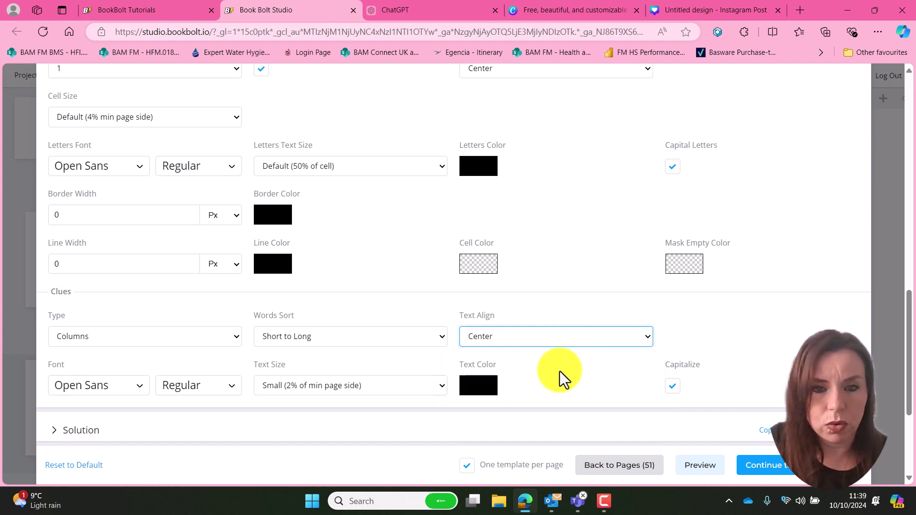
{"action": "left_click", "coordinate": [560, 372]}
{"action": "scroll", "coordinate": [465, 403], "scroll_direction": "down", "scroll_amount": 1}
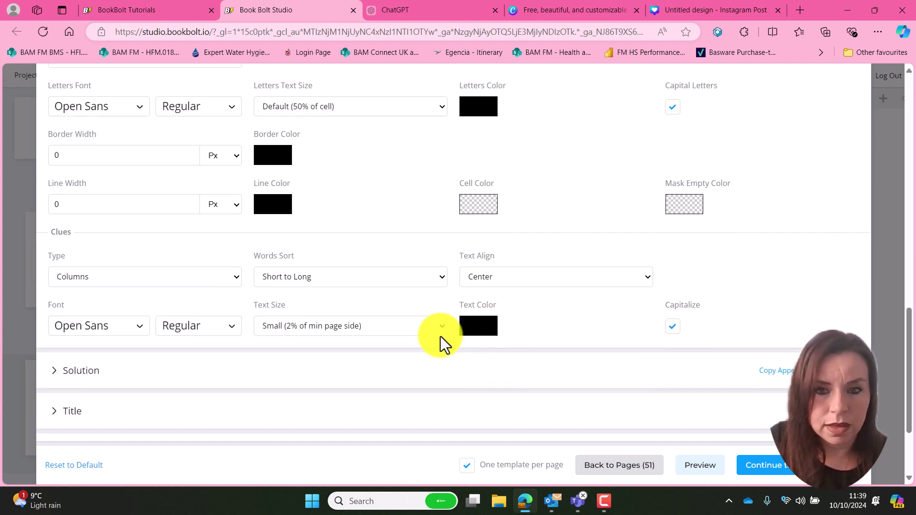
{"action": "left_click", "coordinate": [441, 326]}
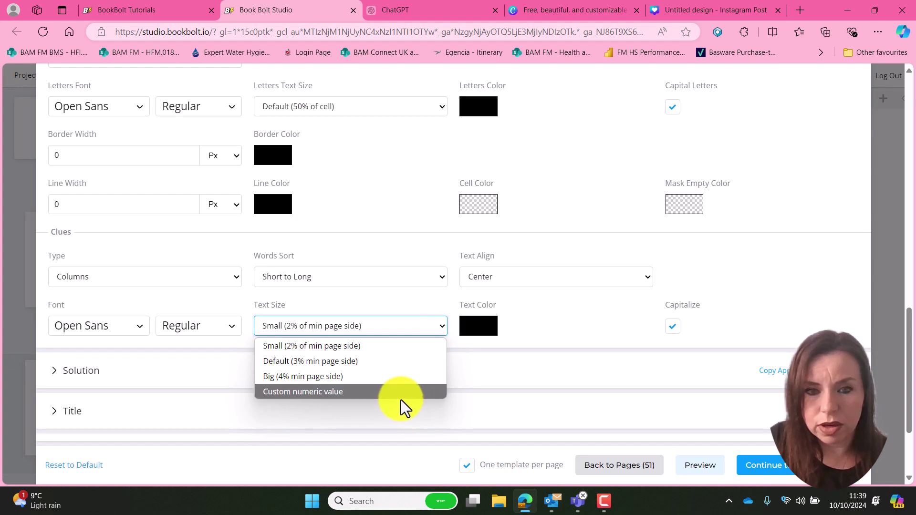
{"action": "left_click", "coordinate": [414, 346]}
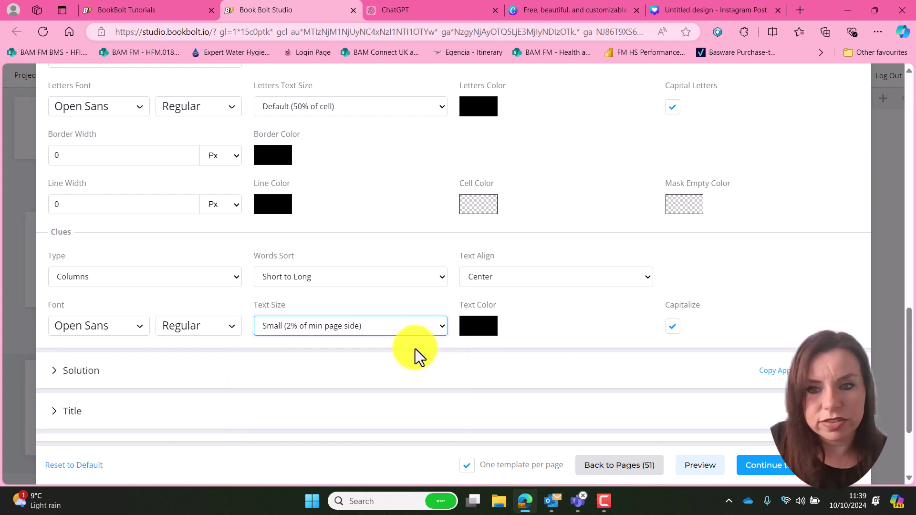
{"action": "scroll", "coordinate": [415, 353], "scroll_direction": "down", "scroll_amount": 2}
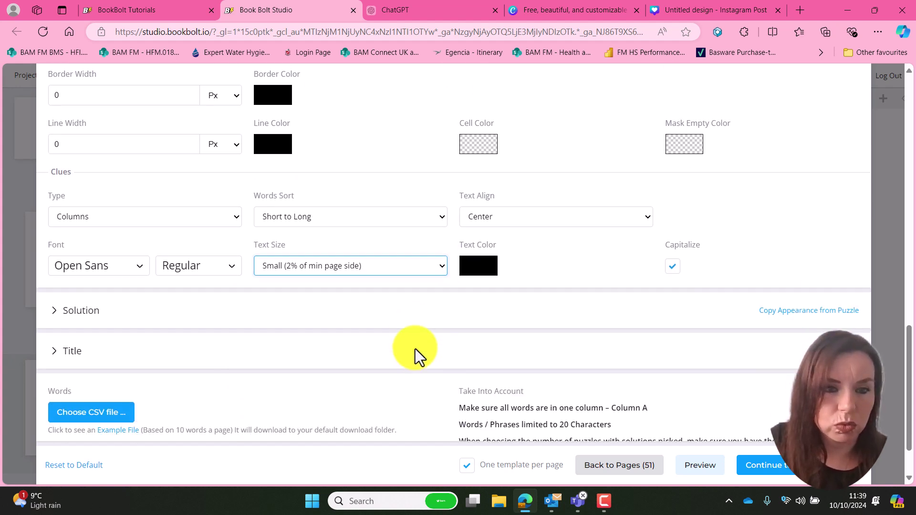
Expand the Solution section and set Solutions Per Page to 2.
{"action": "left_click", "coordinate": [55, 252]}
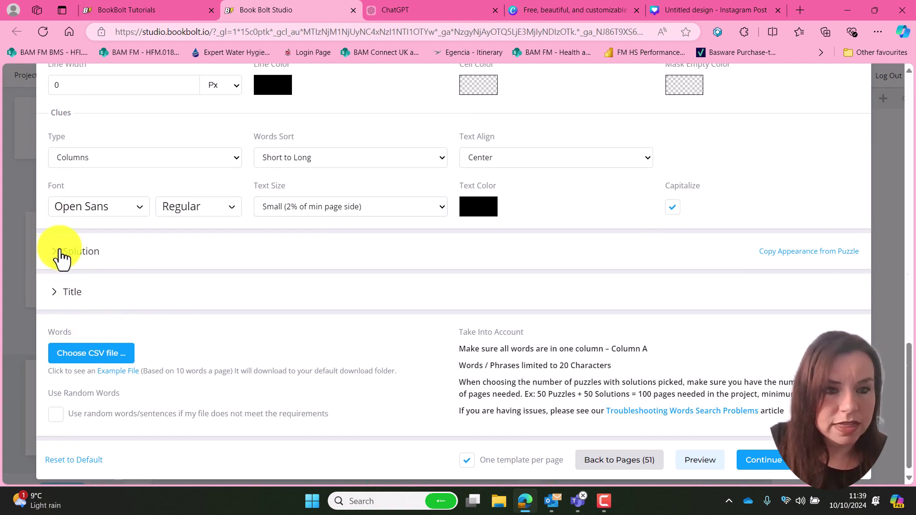
{"action": "scroll", "coordinate": [238, 320], "scroll_direction": "down", "scroll_amount": 1}
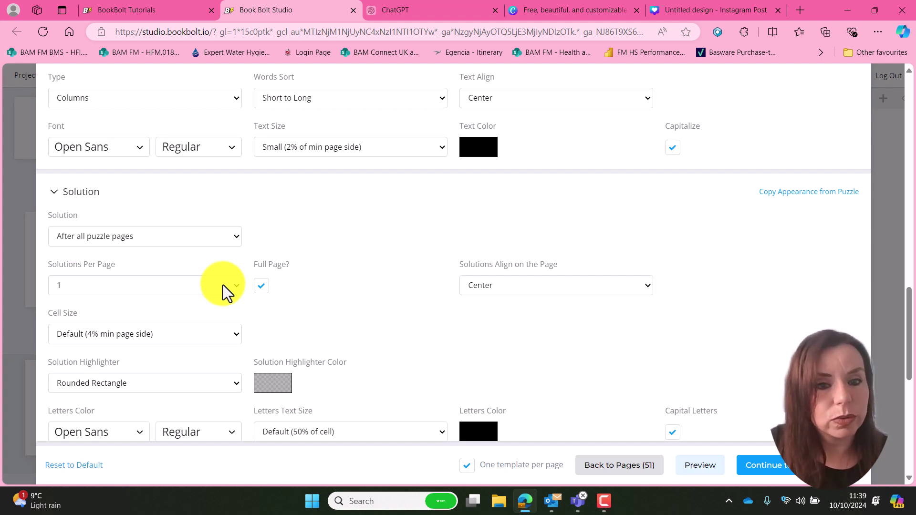
{"action": "left_click", "coordinate": [236, 286]}
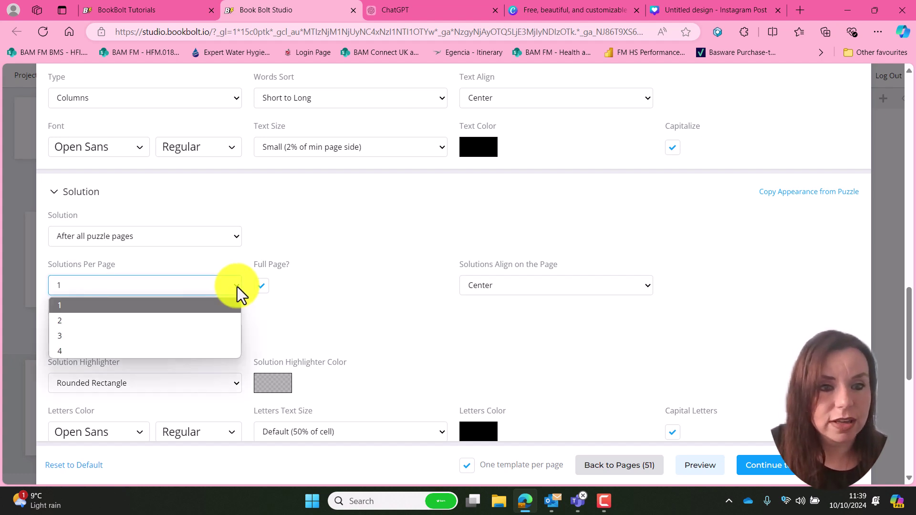
{"action": "left_click", "coordinate": [213, 321]}
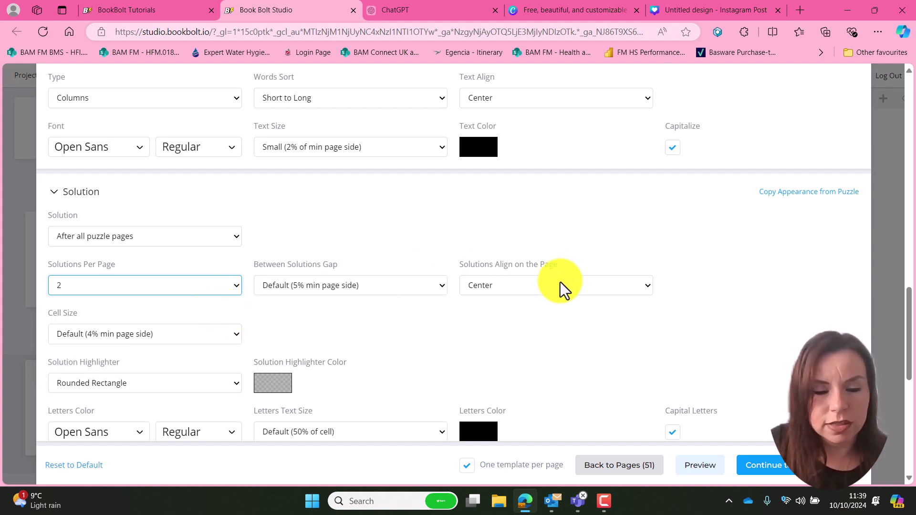
{"action": "scroll", "coordinate": [268, 343], "scroll_direction": "down", "scroll_amount": 1}
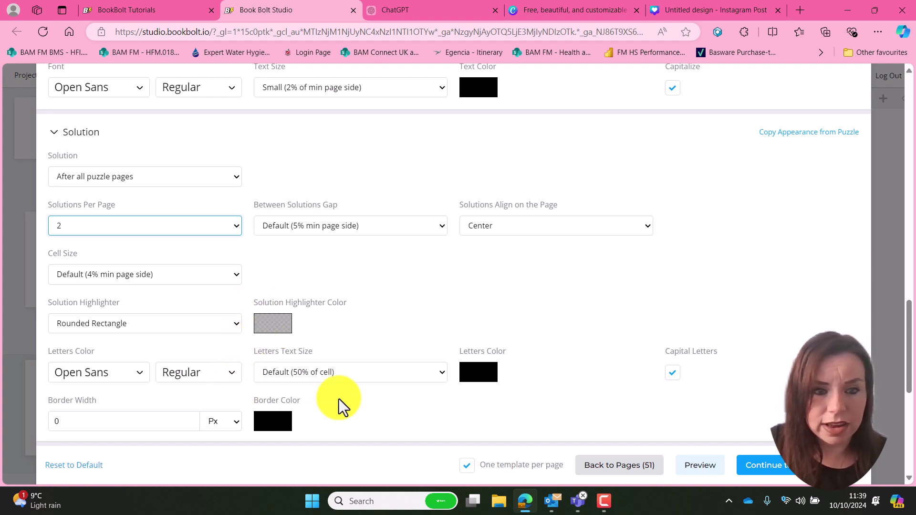
{"action": "scroll", "coordinate": [336, 398], "scroll_direction": "down", "scroll_amount": 1}
{"action": "scroll", "coordinate": [225, 369], "scroll_direction": "down", "scroll_amount": 1}
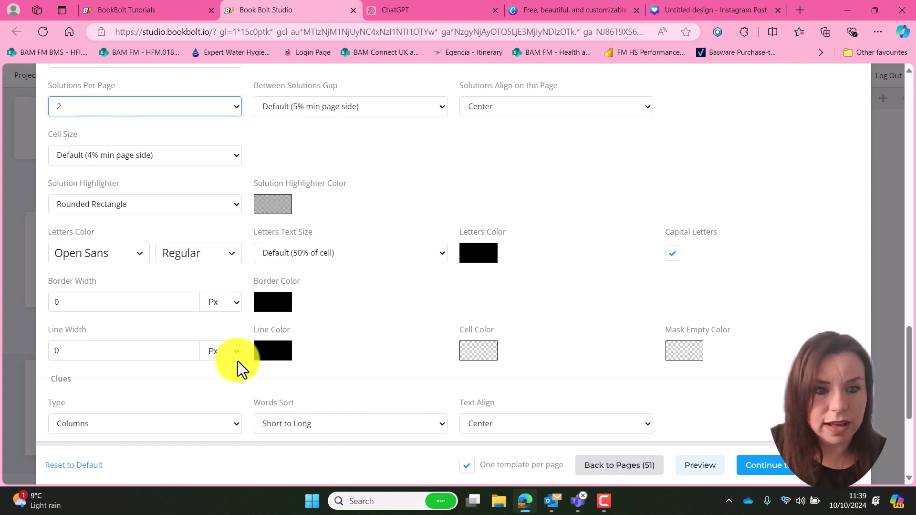
{"action": "scroll", "coordinate": [241, 363], "scroll_direction": "down", "scroll_amount": 1}
{"action": "scroll", "coordinate": [227, 382], "scroll_direction": "down", "scroll_amount": 2}
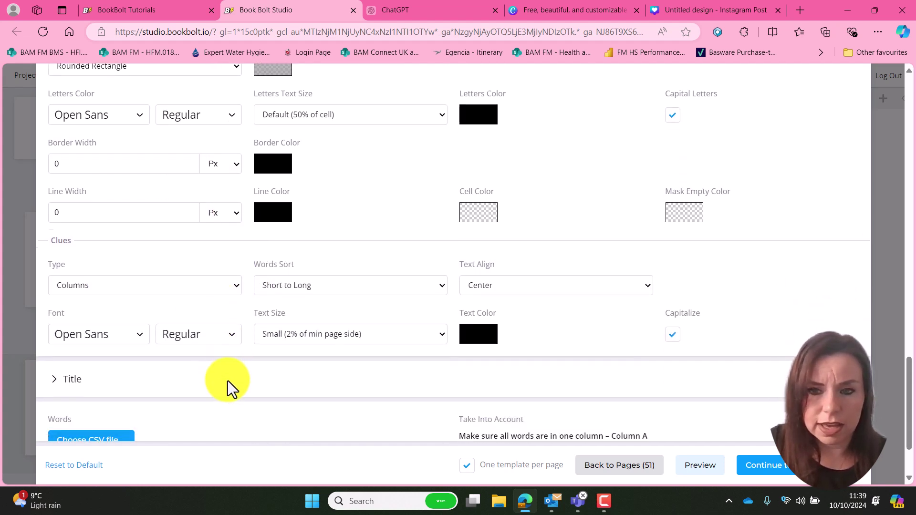
Keep the Custom puzzle title option in the puzzle title settings.
{"action": "left_click", "coordinate": [61, 342]}
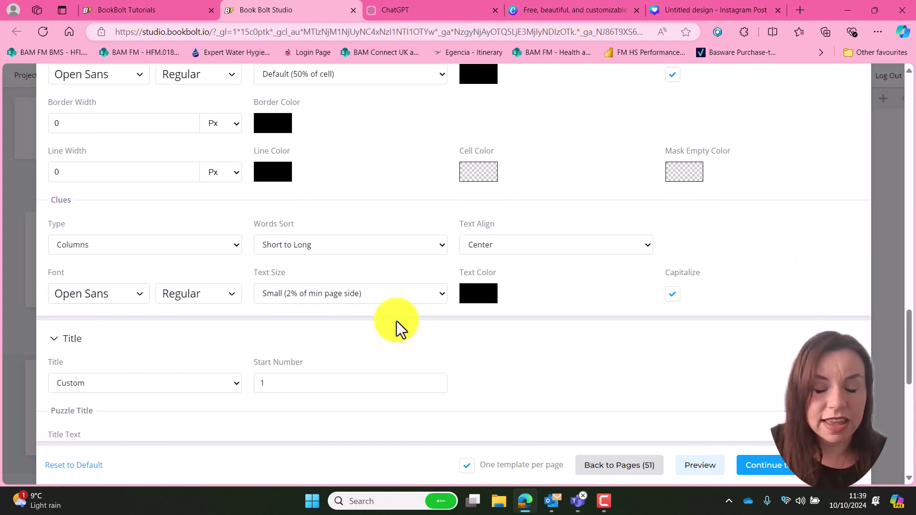
{"action": "scroll", "coordinate": [454, 357], "scroll_direction": "down", "scroll_amount": 2}
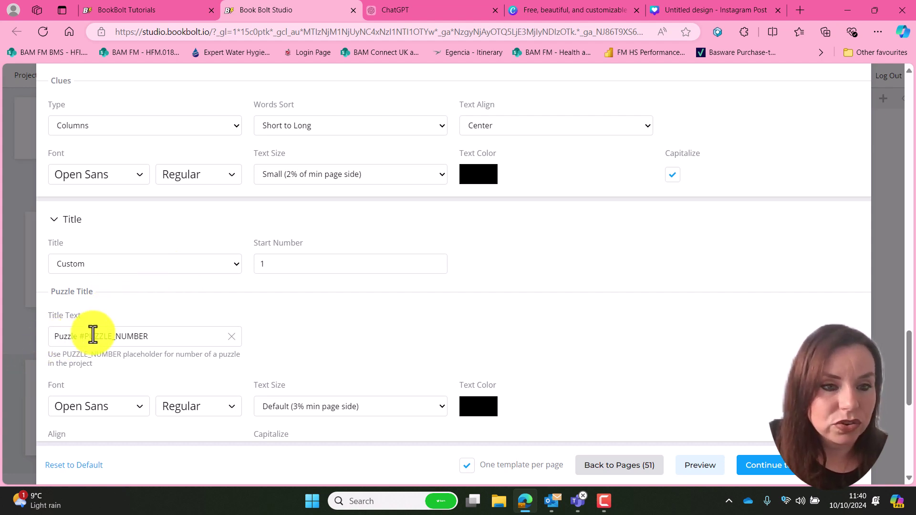
{"action": "left_click", "coordinate": [238, 265]}
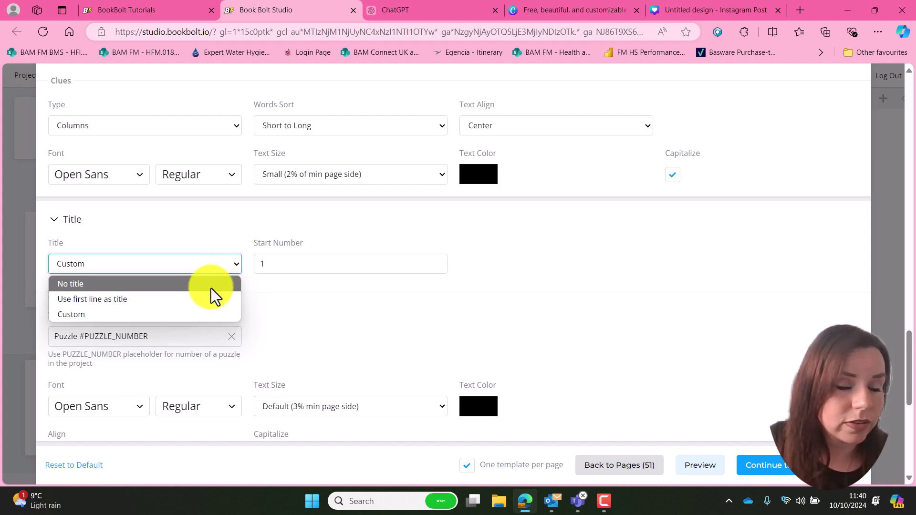
{"action": "left_click", "coordinate": [159, 315]}
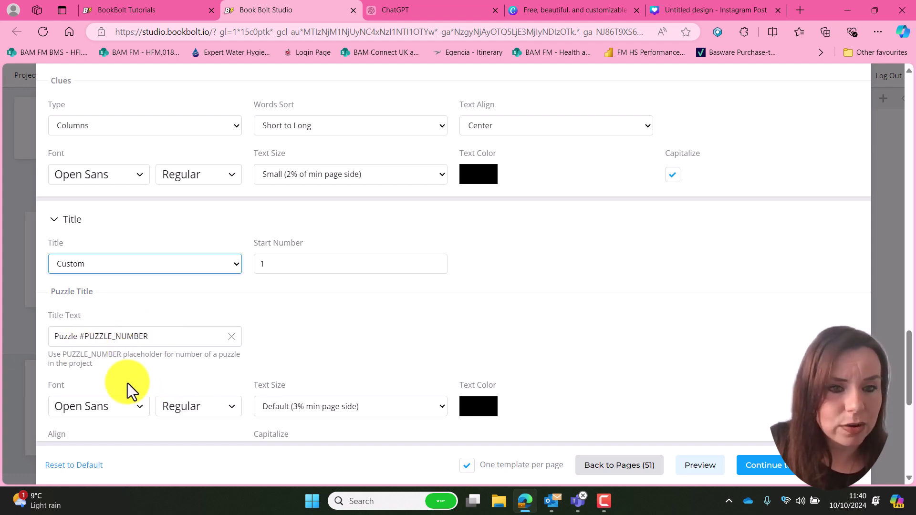
{"action": "scroll", "coordinate": [188, 352], "scroll_direction": "down", "scroll_amount": 3}
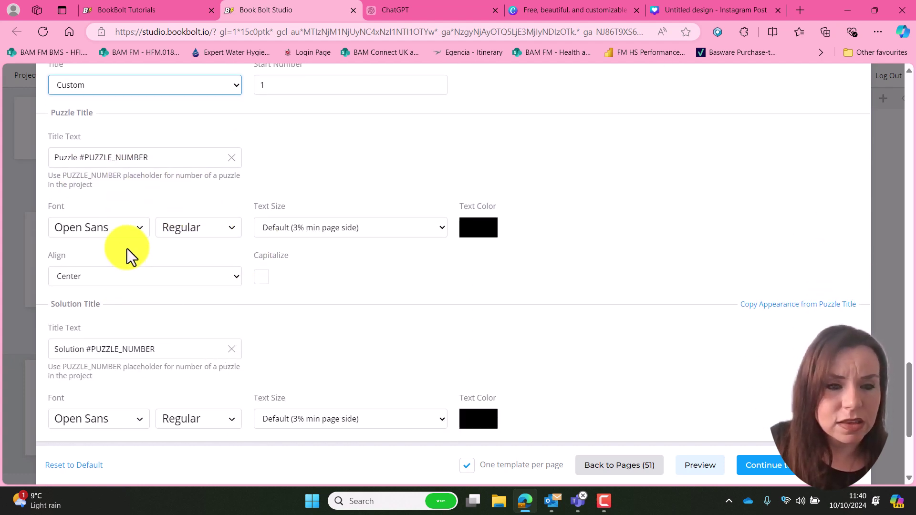
Set the puzzle title font to Acme at Default size with capitalization off.
{"action": "left_click", "coordinate": [136, 230]}
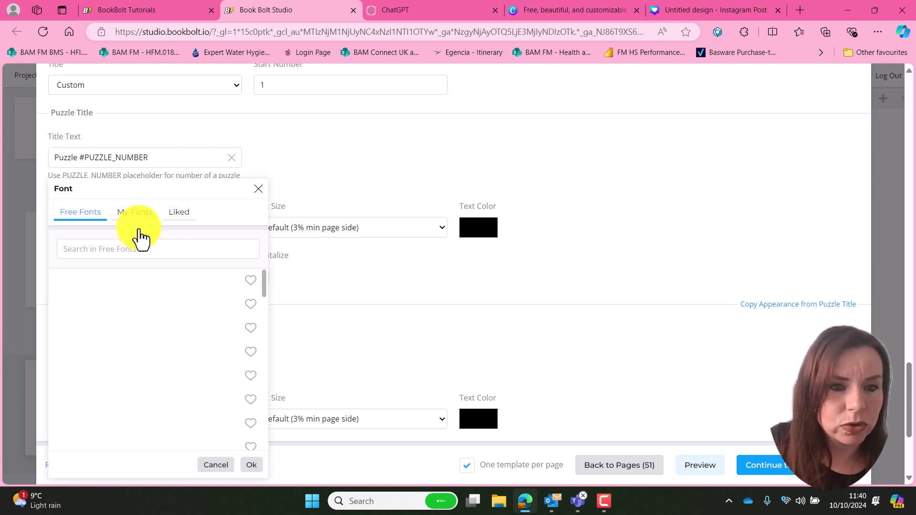
{"action": "scroll", "coordinate": [138, 333], "scroll_direction": "down", "scroll_amount": 1}
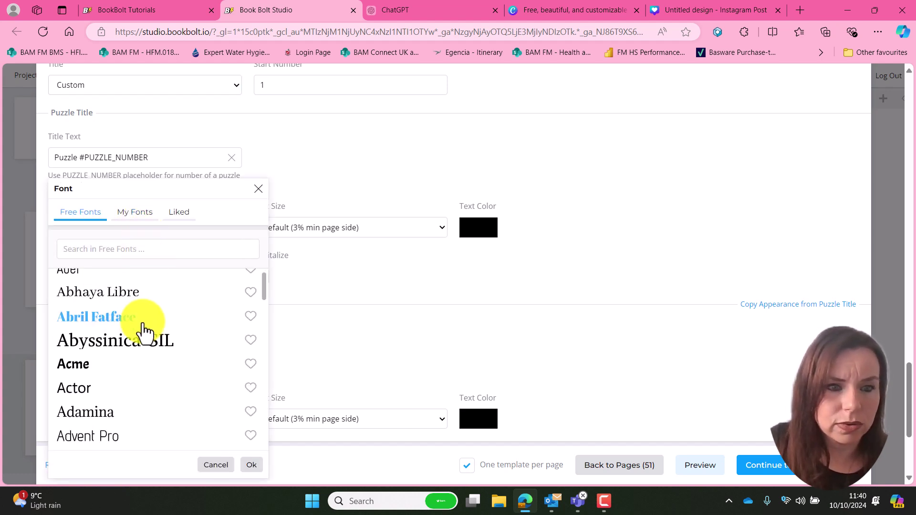
{"action": "double_click", "coordinate": [87, 370]}
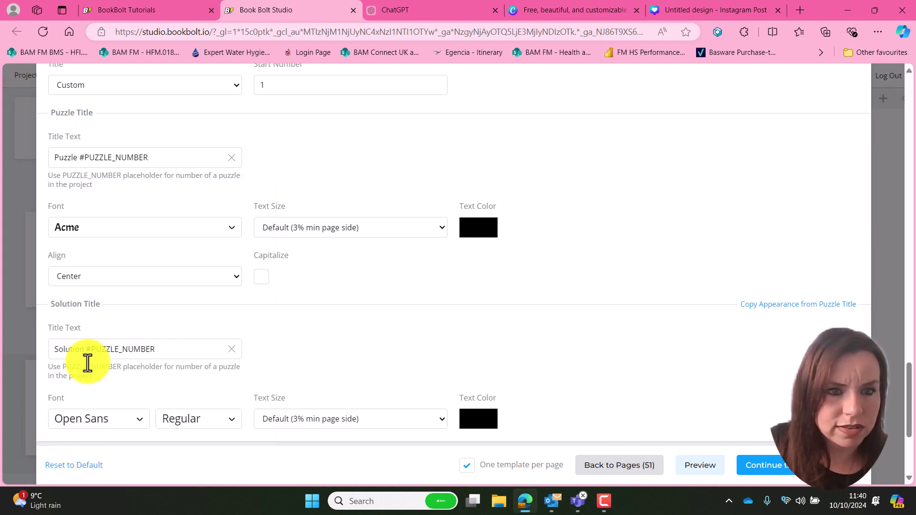
{"action": "left_click", "coordinate": [441, 230]}
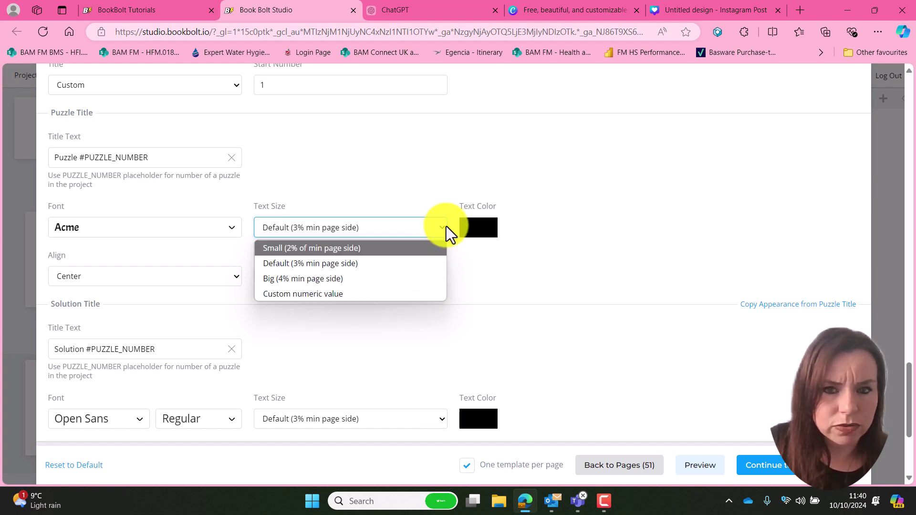
{"action": "left_click", "coordinate": [440, 228]}
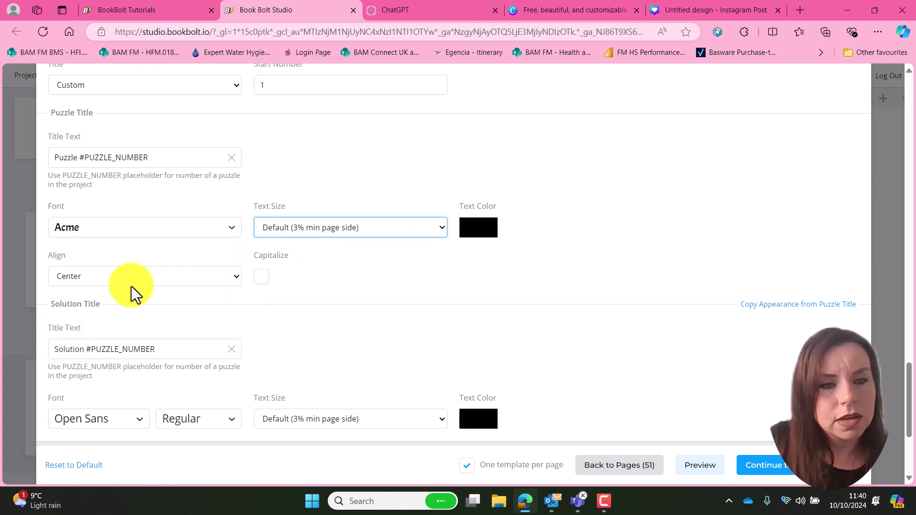
{"action": "left_click", "coordinate": [261, 281]}
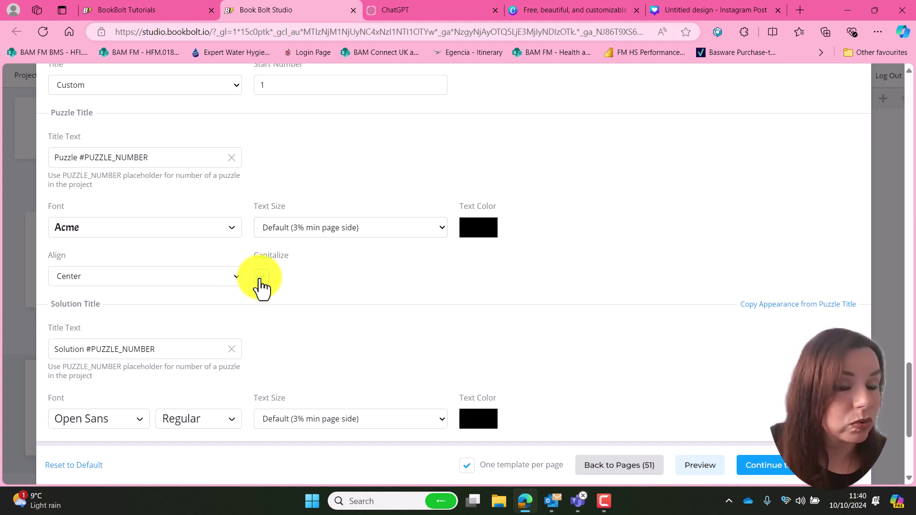
{"action": "left_click", "coordinate": [261, 282]}
Set the solution title font to Acme, leaving Capitalize unticked.
{"action": "scroll", "coordinate": [287, 321], "scroll_direction": "down", "scroll_amount": 1}
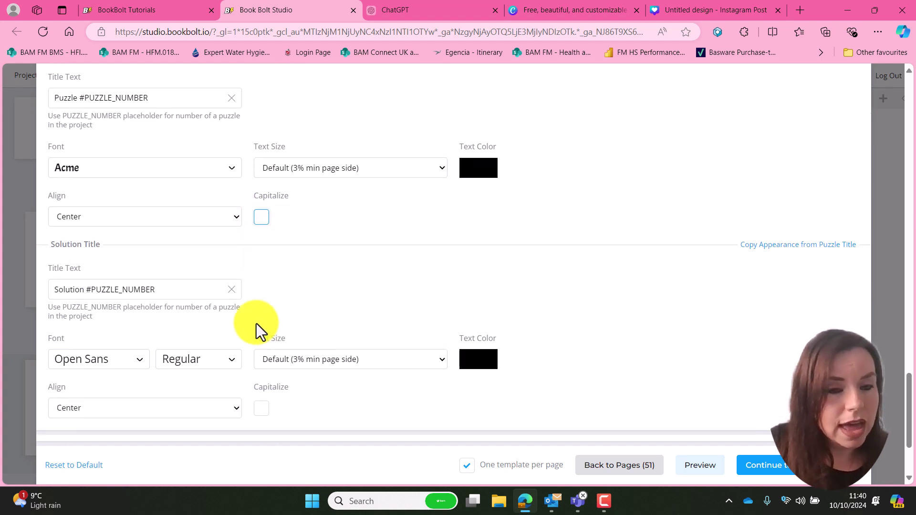
{"action": "left_click", "coordinate": [139, 359]}
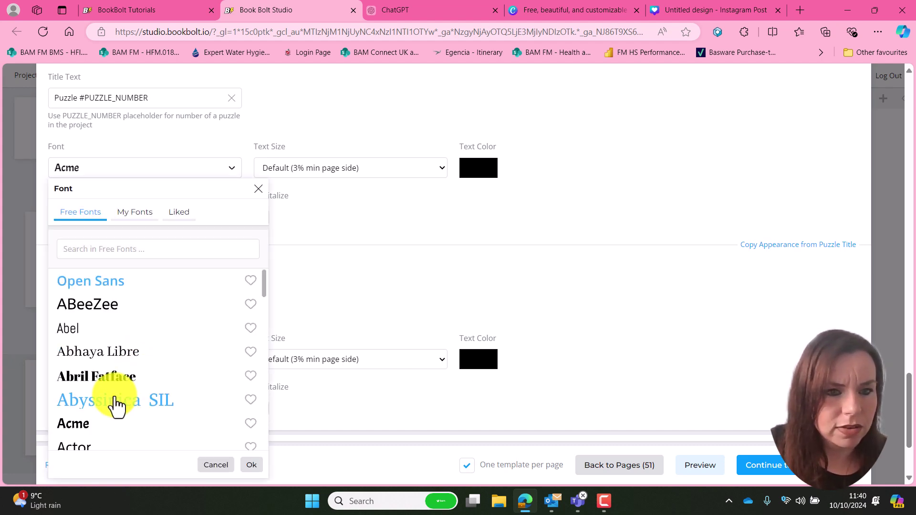
{"action": "left_click", "coordinate": [213, 464]}
{"action": "left_click", "coordinate": [261, 408]}
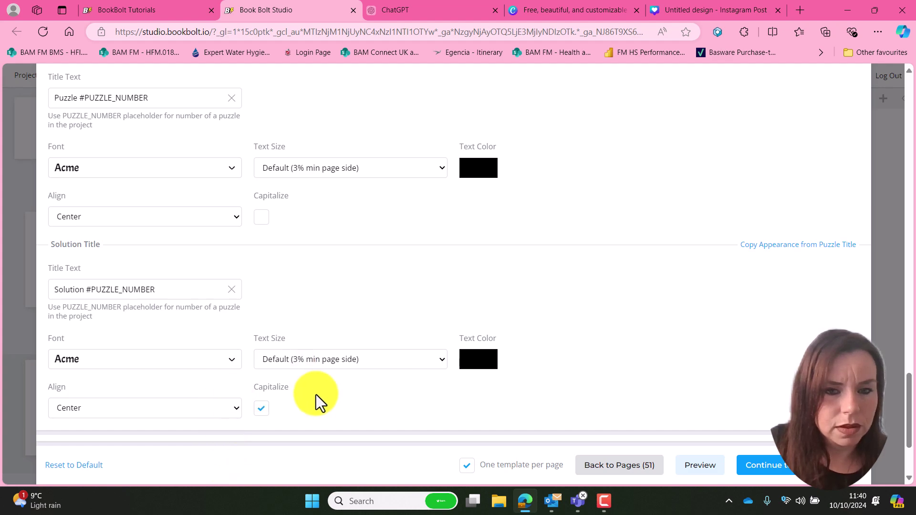
{"action": "left_click", "coordinate": [261, 409]}
{"action": "scroll", "coordinate": [286, 403], "scroll_direction": "down", "scroll_amount": 3}
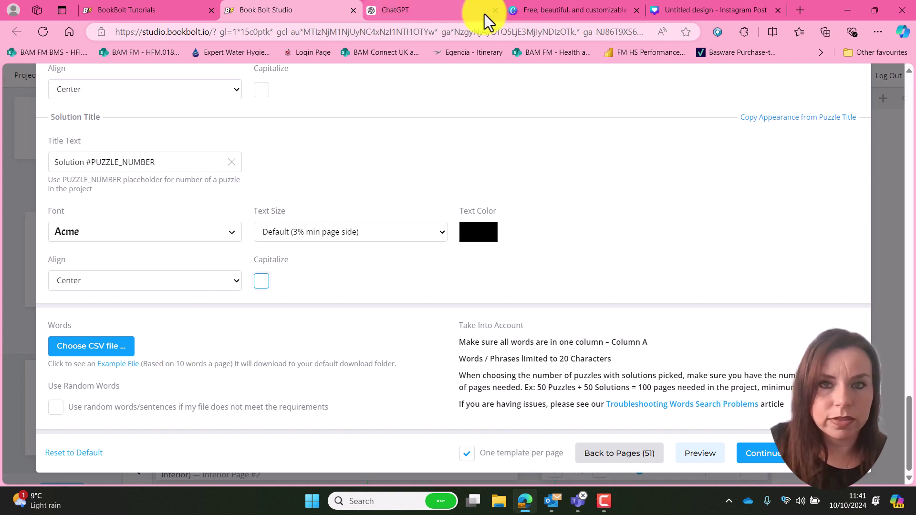
Switch to ChatGPT and scroll through the numbered list of inspirational words.
{"action": "left_click", "coordinate": [445, 14]}
{"action": "scroll", "coordinate": [363, 168], "scroll_direction": "up", "scroll_amount": 20}
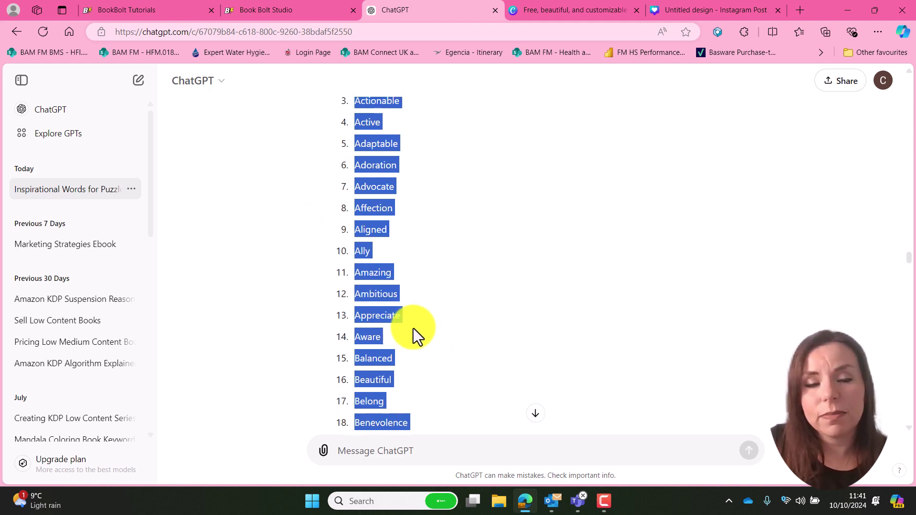
{"action": "left_click", "coordinate": [413, 330]}
{"action": "scroll", "coordinate": [411, 332], "scroll_direction": "down", "scroll_amount": 20}
{"action": "scroll", "coordinate": [410, 336], "scroll_direction": "up", "scroll_amount": 4}
{"action": "scroll", "coordinate": [409, 338], "scroll_direction": "up", "scroll_amount": 9}
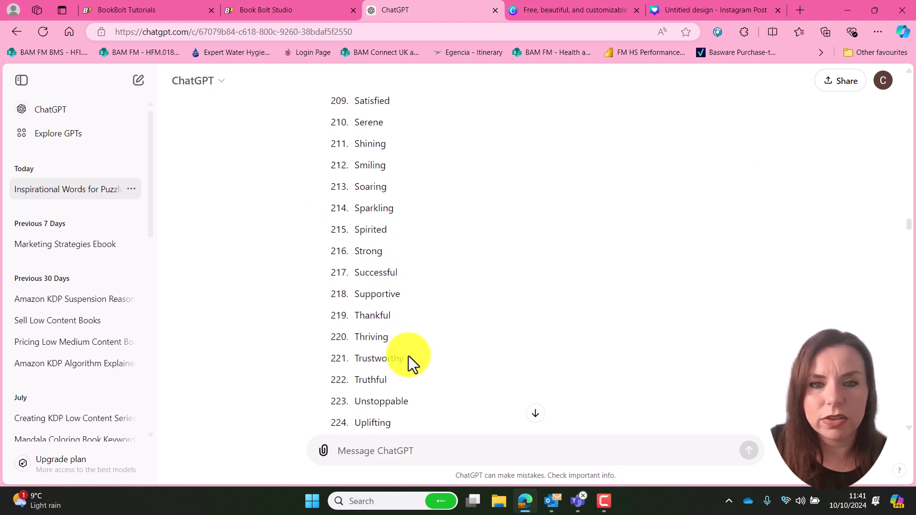
{"action": "scroll", "coordinate": [406, 373], "scroll_direction": "up", "scroll_amount": 20}
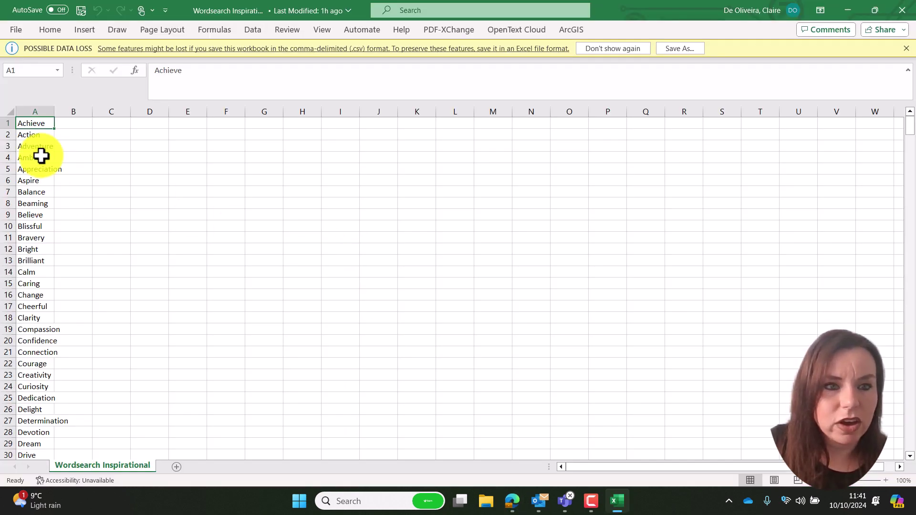
Scroll column A of Wordsearch Inspirational to row 500 (Chivalrous), then close the workbook.
{"action": "scroll", "coordinate": [37, 422], "scroll_direction": "down", "scroll_amount": 12}
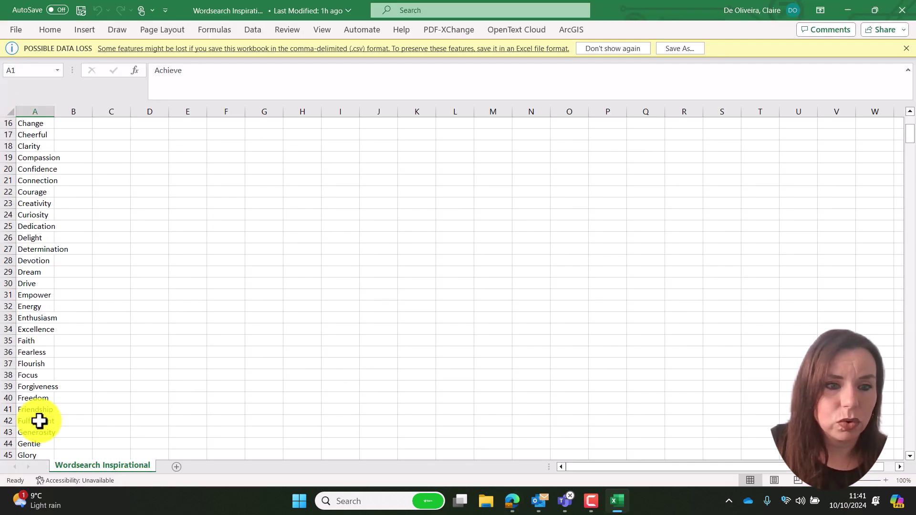
{"action": "scroll", "coordinate": [40, 421], "scroll_direction": "down", "scroll_amount": 19}
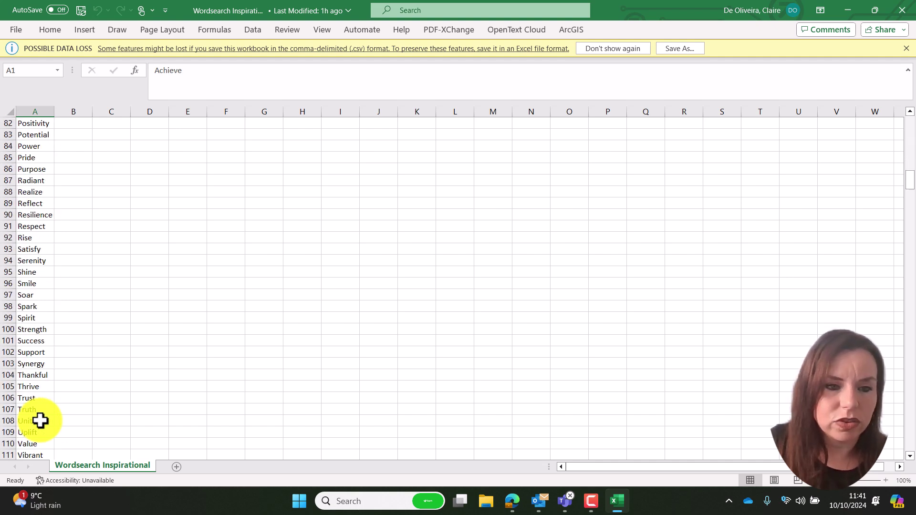
{"action": "scroll", "coordinate": [40, 421], "scroll_direction": "down", "scroll_amount": 12}
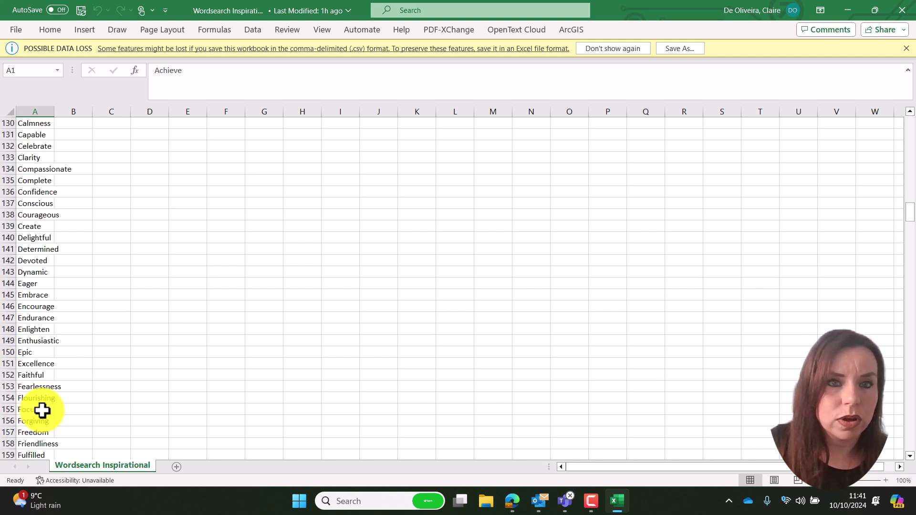
{"action": "scroll", "coordinate": [39, 408], "scroll_direction": "down", "scroll_amount": 20}
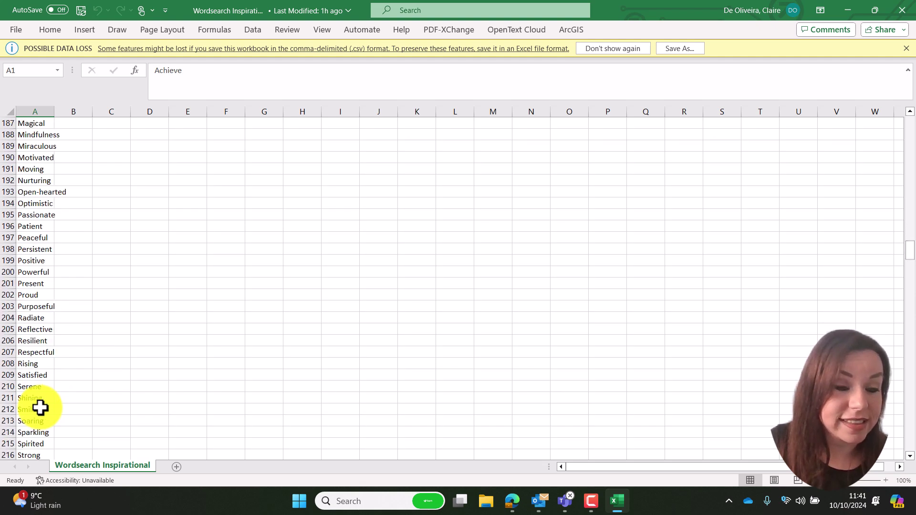
{"action": "scroll", "coordinate": [39, 408], "scroll_direction": "down", "scroll_amount": 20}
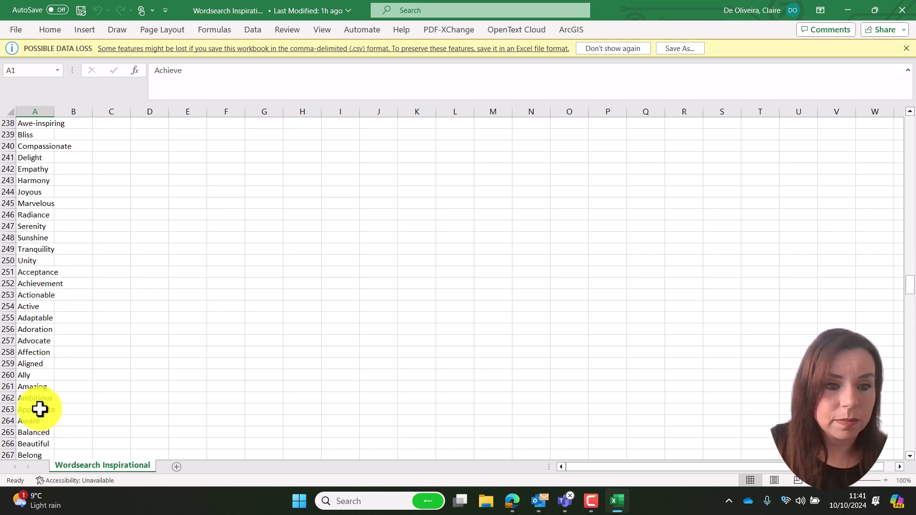
{"action": "scroll", "coordinate": [39, 411], "scroll_direction": "down", "scroll_amount": 20}
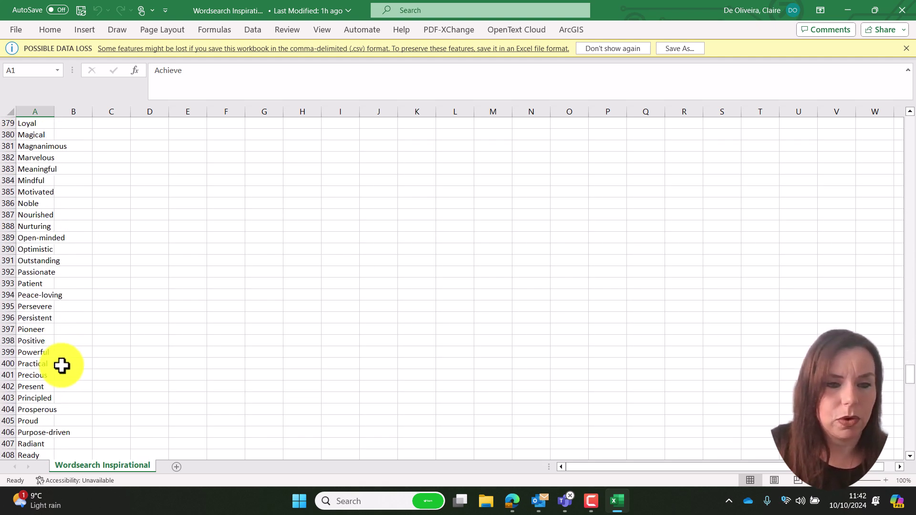
{"action": "scroll", "coordinate": [62, 382], "scroll_direction": "down", "scroll_amount": 20}
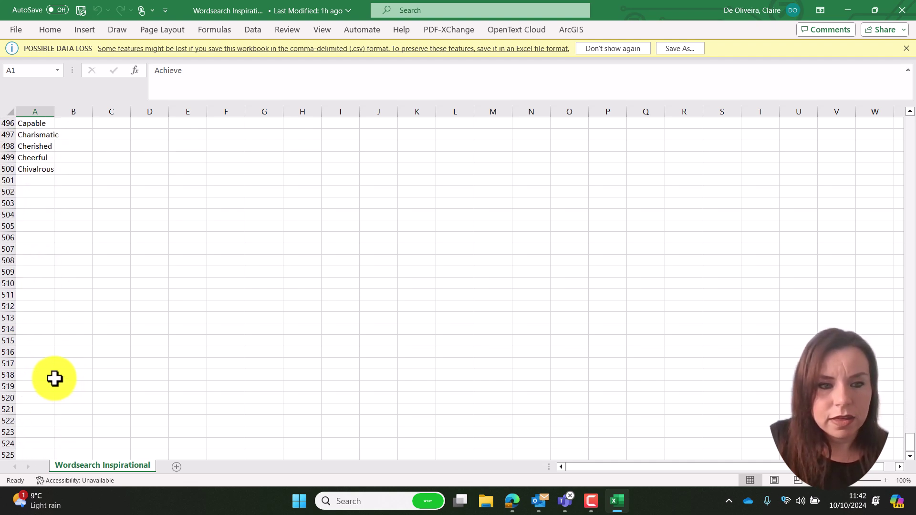
{"action": "scroll", "coordinate": [55, 378], "scroll_direction": "up", "scroll_amount": 4}
{"action": "scroll", "coordinate": [54, 378], "scroll_direction": "up", "scroll_amount": 1}
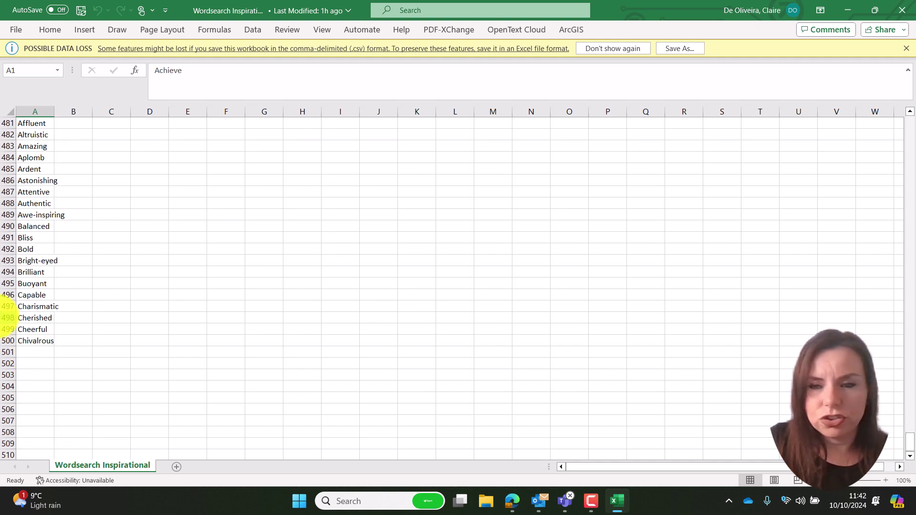
{"action": "left_click", "coordinate": [902, 10]}
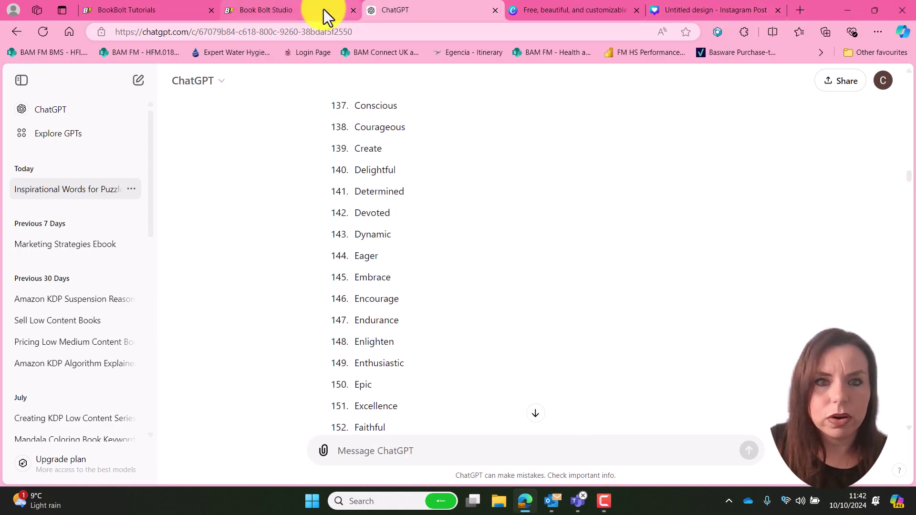
Upload the Wordsearch Inspirational CSV from the Videos folder as the word list.
{"action": "left_click", "coordinate": [324, 9]}
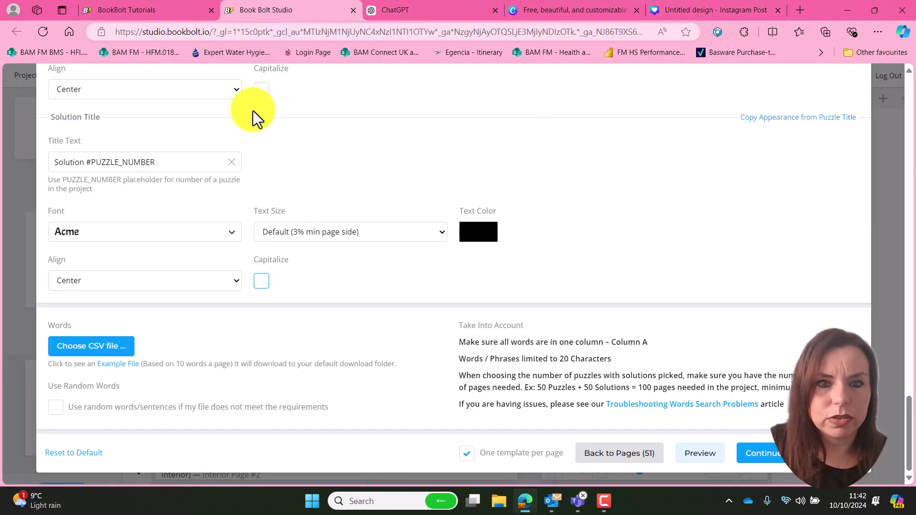
{"action": "left_click", "coordinate": [78, 348]}
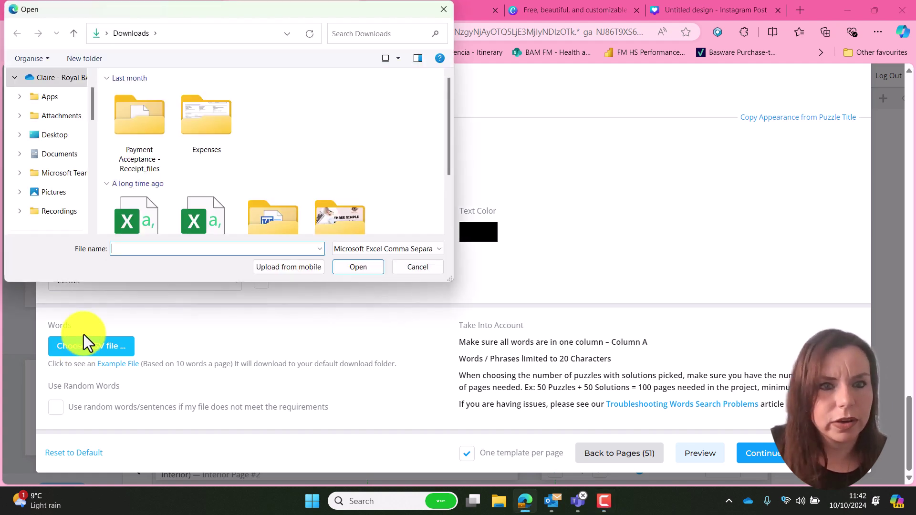
{"action": "scroll", "coordinate": [233, 131], "scroll_direction": "down", "scroll_amount": 2}
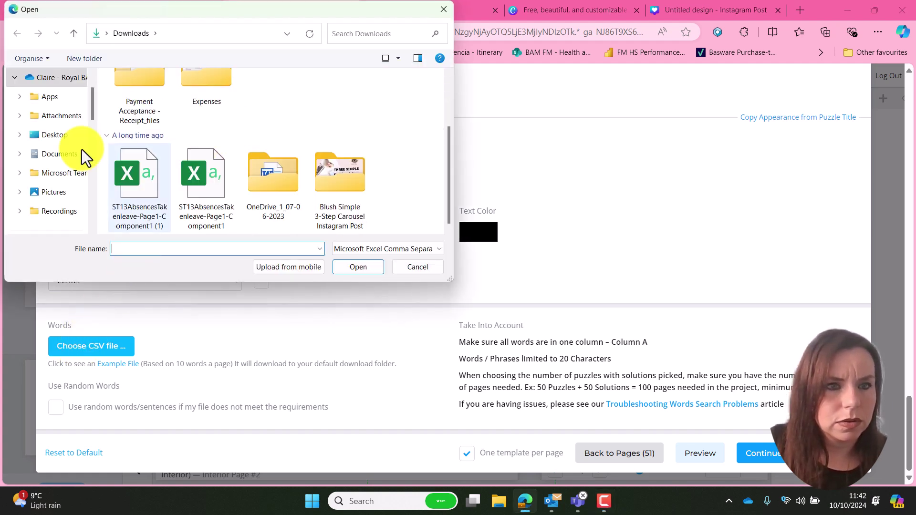
{"action": "left_click", "coordinate": [45, 139]}
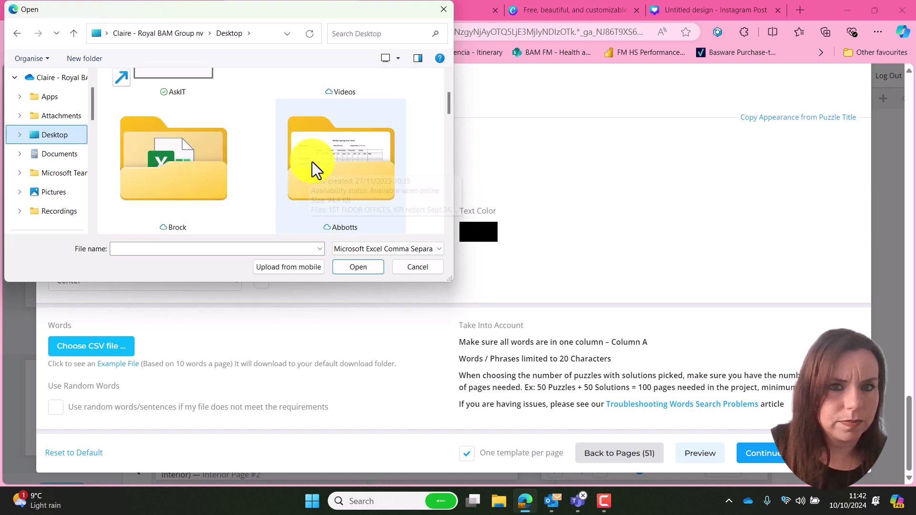
{"action": "left_click", "coordinate": [323, 152]}
{"action": "double_click", "coordinate": [322, 147]}
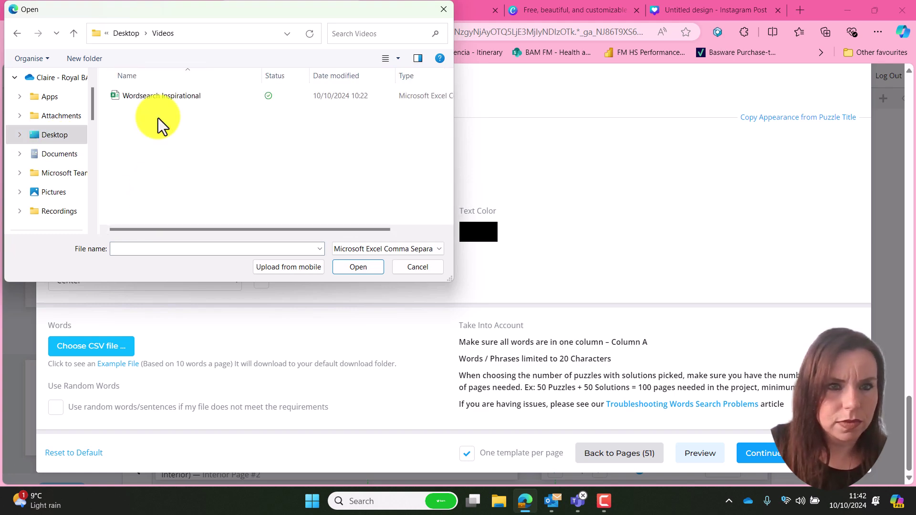
{"action": "double_click", "coordinate": [172, 93]}
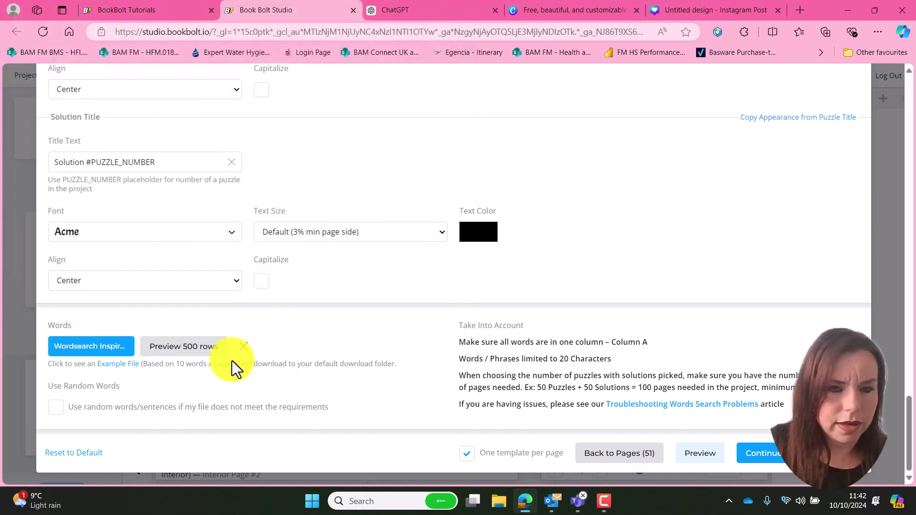
Preview the 500 uploaded words and enable the random-words fallback option.
{"action": "left_click", "coordinate": [198, 354]}
{"action": "scroll", "coordinate": [208, 311], "scroll_direction": "down", "scroll_amount": 15}
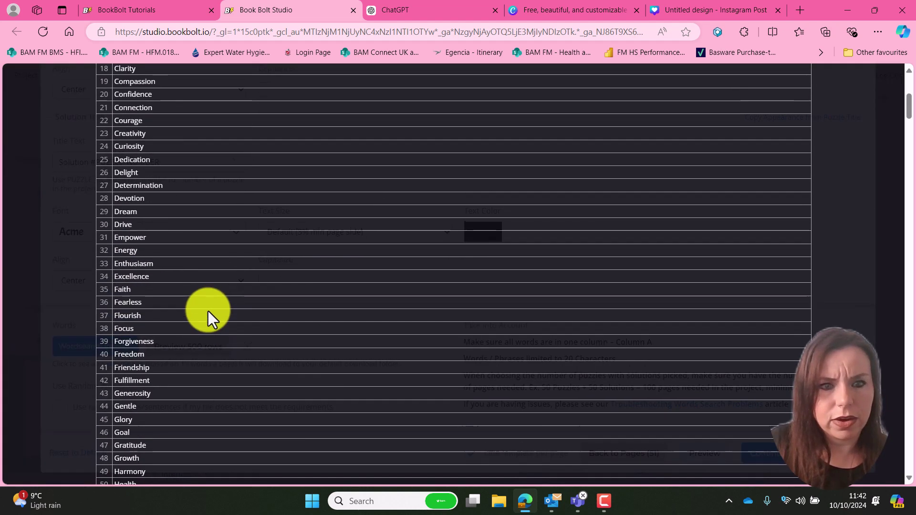
{"action": "scroll", "coordinate": [208, 311], "scroll_direction": "down", "scroll_amount": 20}
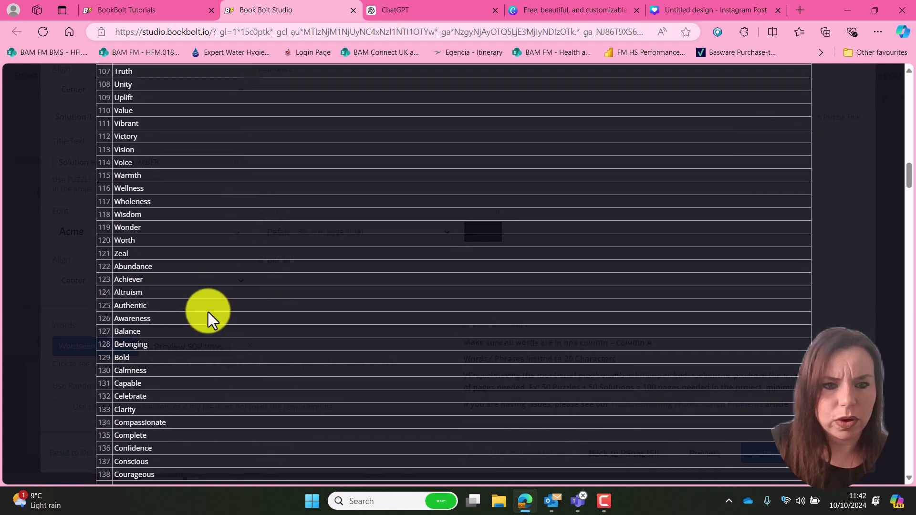
{"action": "key", "text": "Escape"}
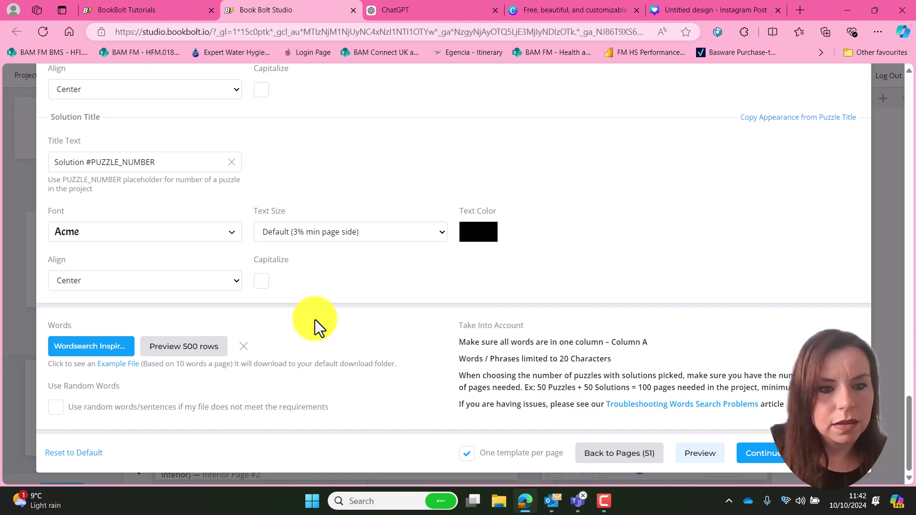
{"action": "left_click", "coordinate": [57, 411]}
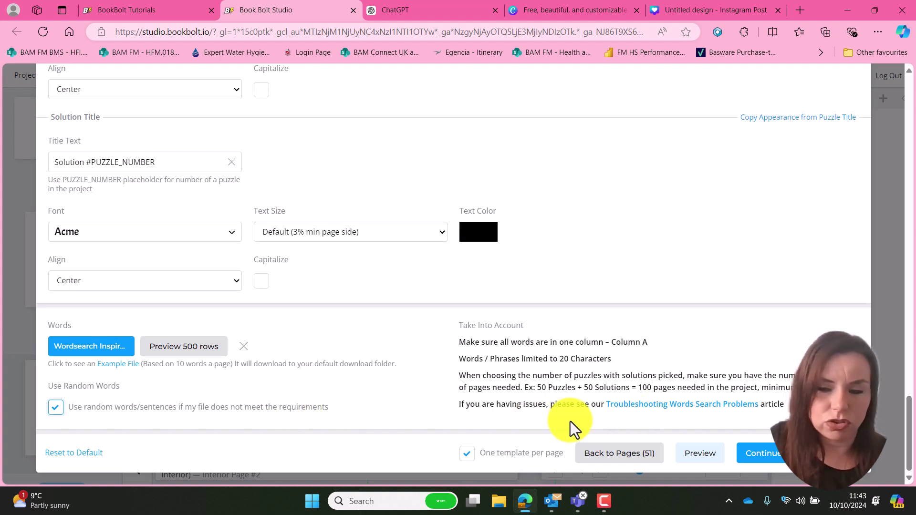
Check that the solution pages run through page 78, then go back to the options.
{"action": "left_click", "coordinate": [788, 462]}
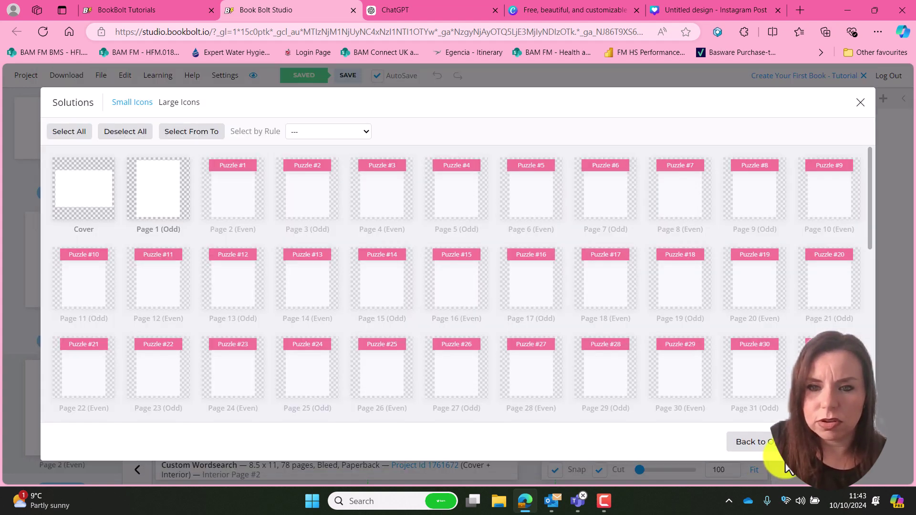
{"action": "scroll", "coordinate": [647, 268], "scroll_direction": "down", "scroll_amount": 10}
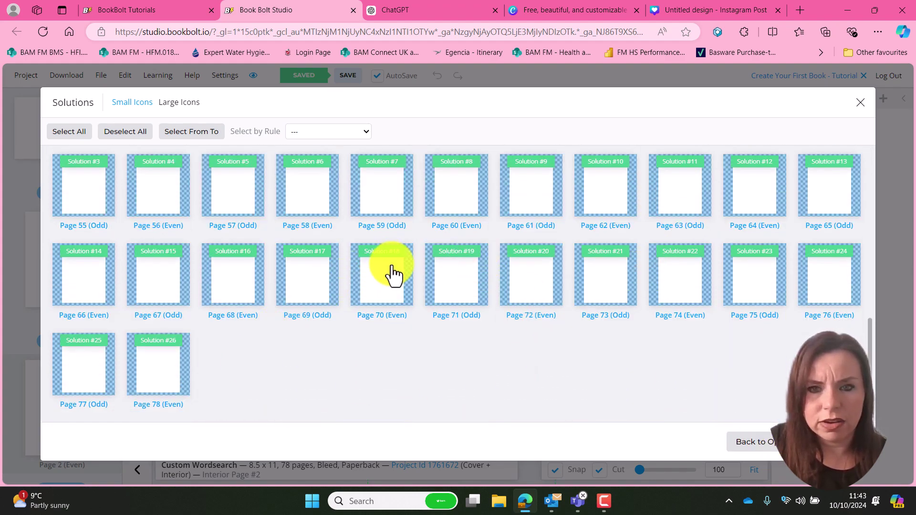
{"action": "scroll", "coordinate": [391, 268], "scroll_direction": "up", "scroll_amount": 3}
{"action": "scroll", "coordinate": [390, 267], "scroll_direction": "down", "scroll_amount": 3}
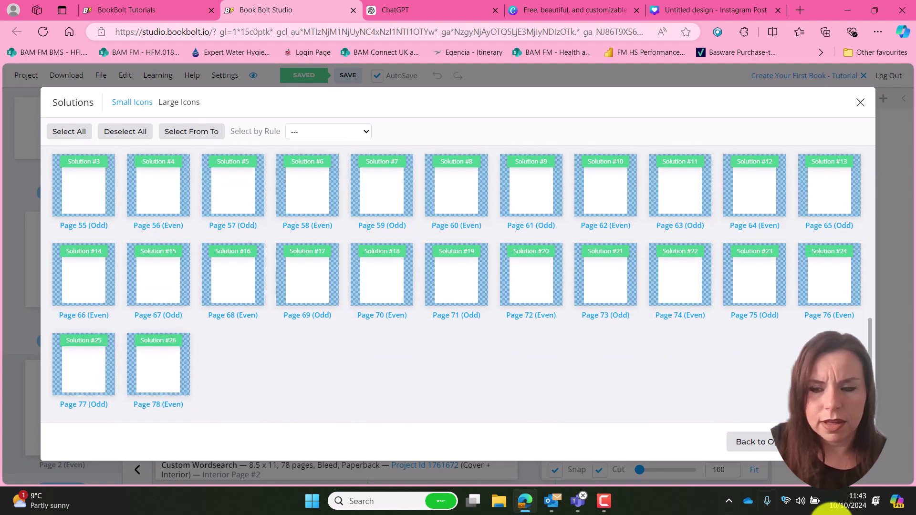
{"action": "left_click", "coordinate": [753, 442]}
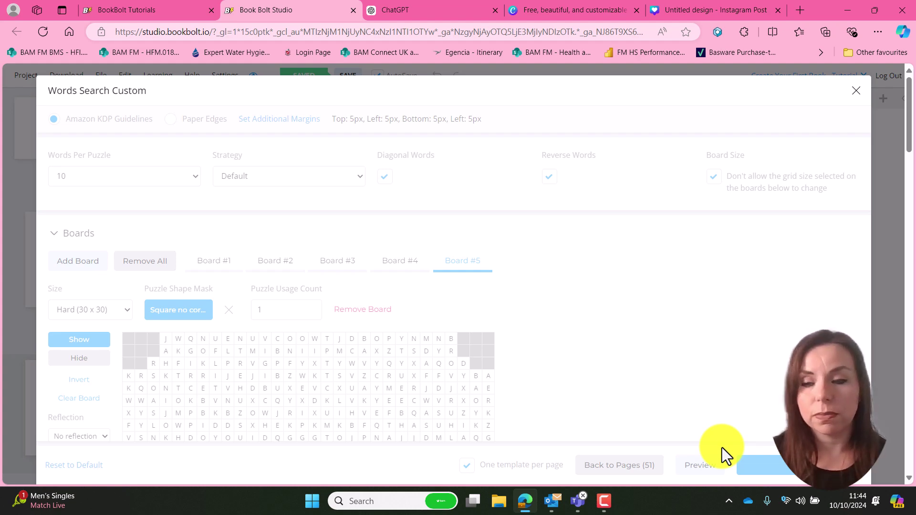
Regenerate the letters on the board preview.
{"action": "left_click", "coordinate": [715, 462]}
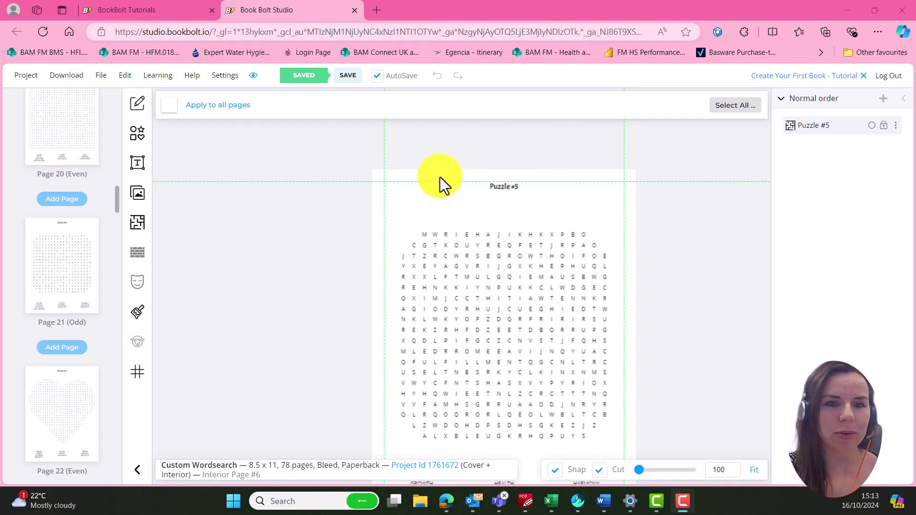
Open interior page 2 holding the heart-shaped Puzzle #1.
{"action": "scroll", "coordinate": [431, 171], "scroll_direction": "down", "scroll_amount": 1}
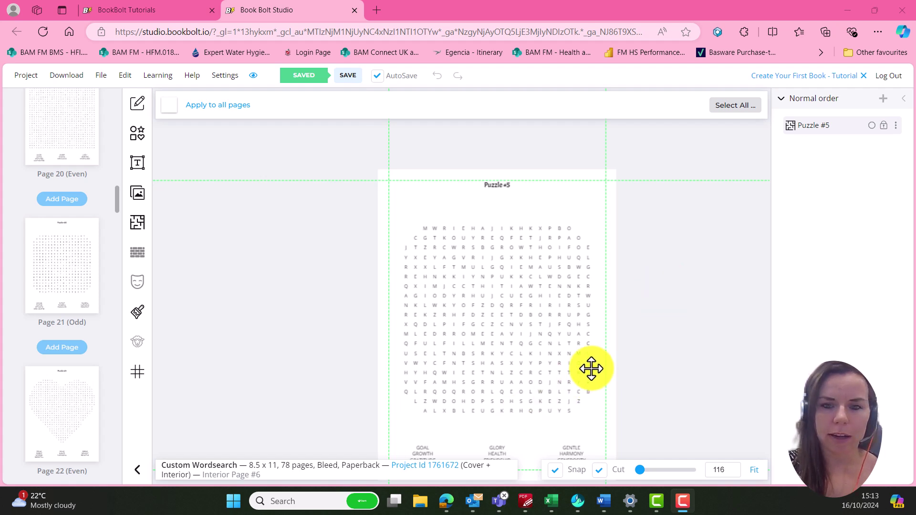
{"action": "left_click", "coordinate": [672, 316]}
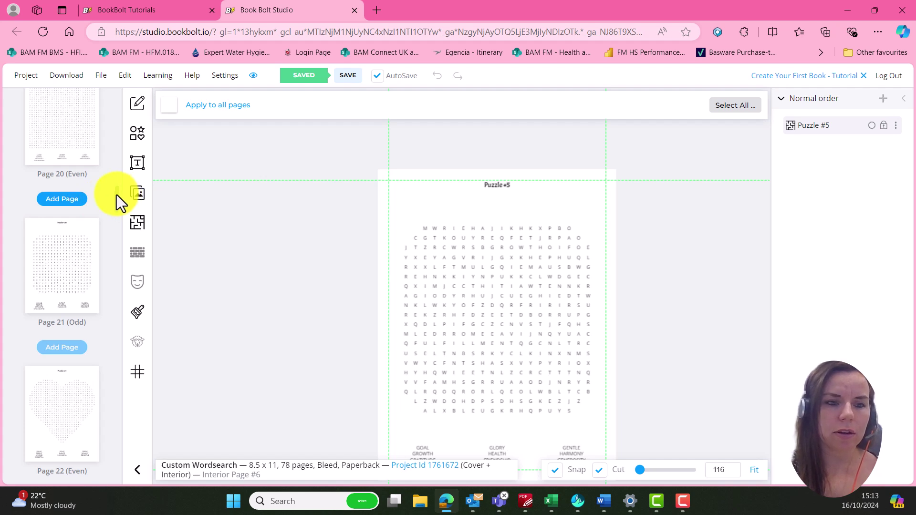
{"action": "left_click_drag", "start_coordinate": [116, 194], "coordinate": [143, 113]}
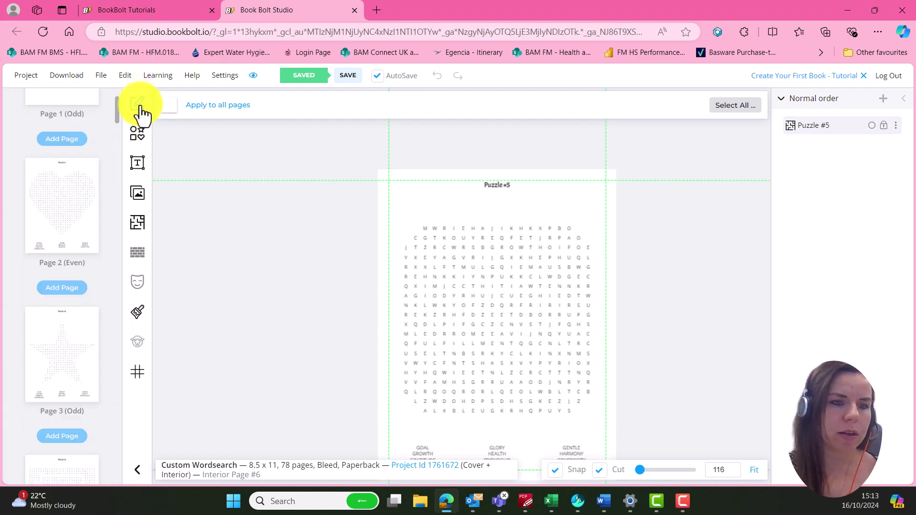
{"action": "left_click", "coordinate": [72, 212]}
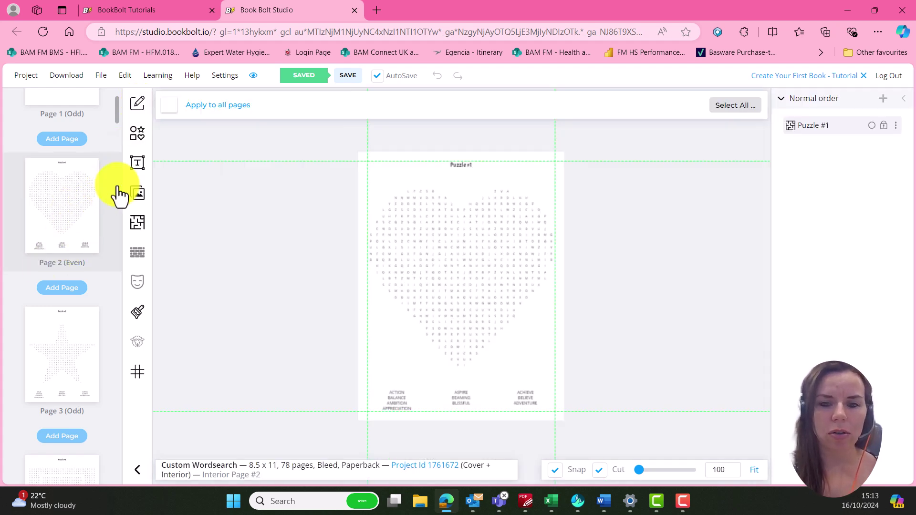
{"action": "scroll", "coordinate": [477, 211], "scroll_direction": "up", "scroll_amount": 5}
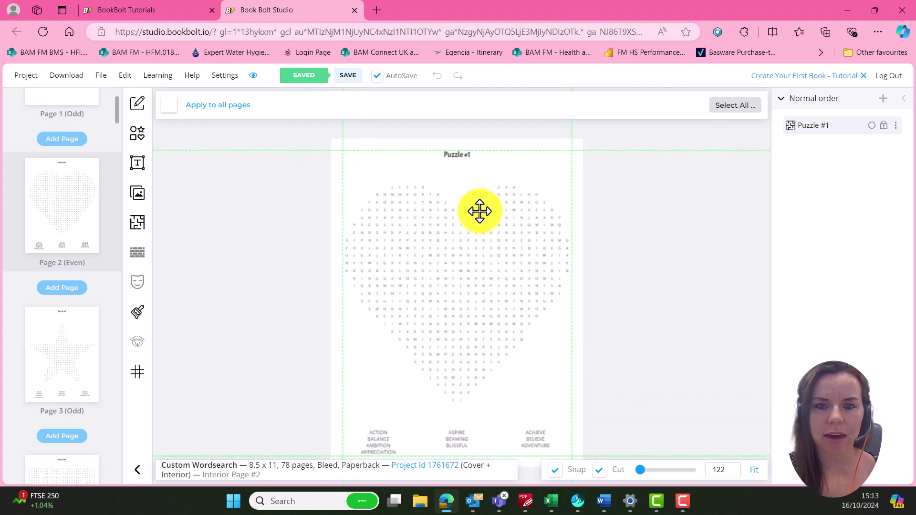
{"action": "scroll", "coordinate": [477, 200], "scroll_direction": "up", "scroll_amount": 2}
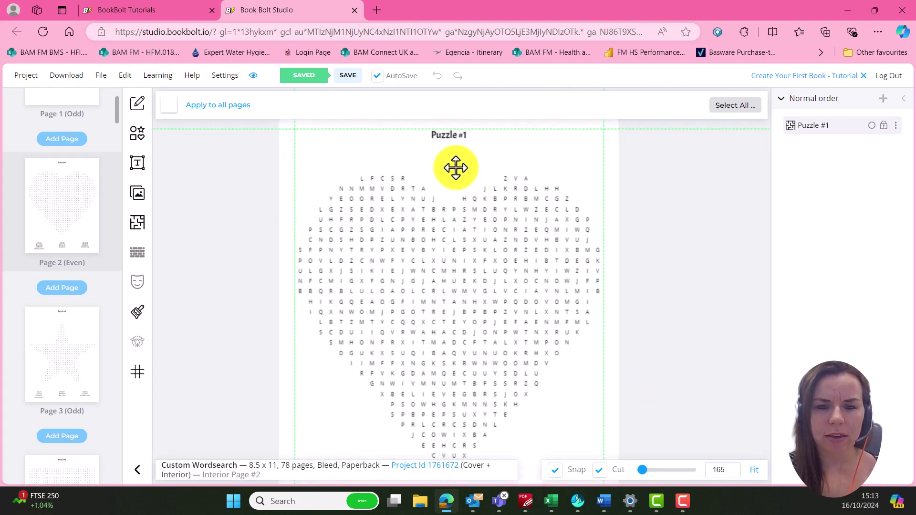
Drag the Puzzle #1 heart grid higher on page 2, then open page 3.
{"action": "left_click", "coordinate": [442, 140]}
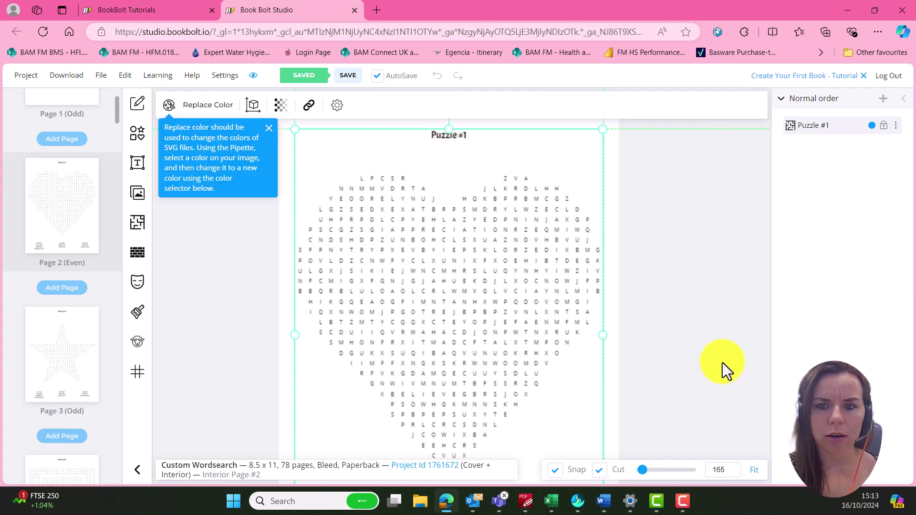
{"action": "scroll", "coordinate": [720, 368], "scroll_direction": "down", "scroll_amount": 3}
{"action": "scroll", "coordinate": [719, 372], "scroll_direction": "up", "scroll_amount": 5}
{"action": "left_click", "coordinate": [712, 343]}
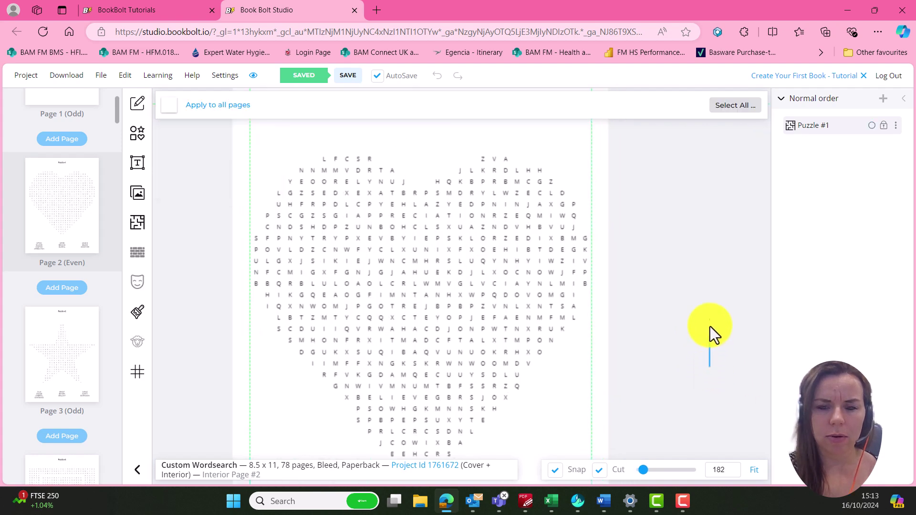
{"action": "scroll", "coordinate": [558, 313], "scroll_direction": "down", "scroll_amount": 2}
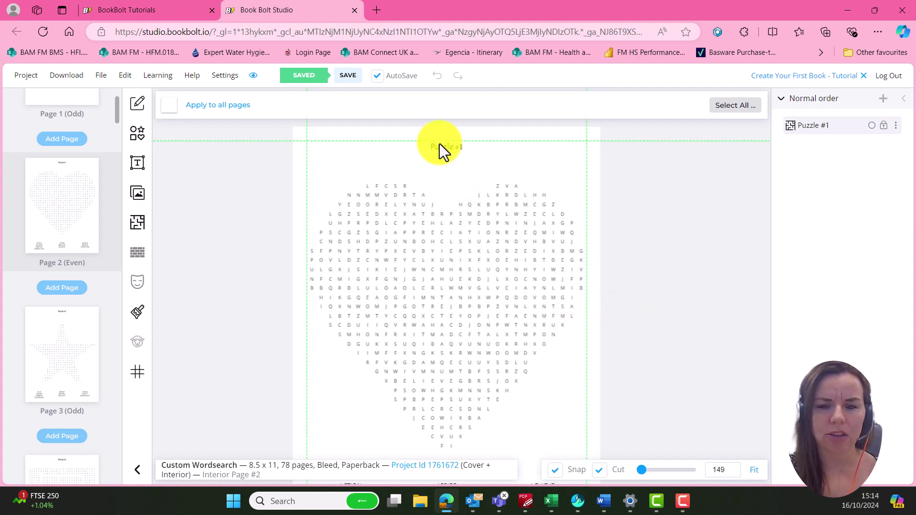
{"action": "left_click", "coordinate": [423, 291]}
{"action": "left_click_drag", "start_coordinate": [423, 291], "coordinate": [426, 200]}
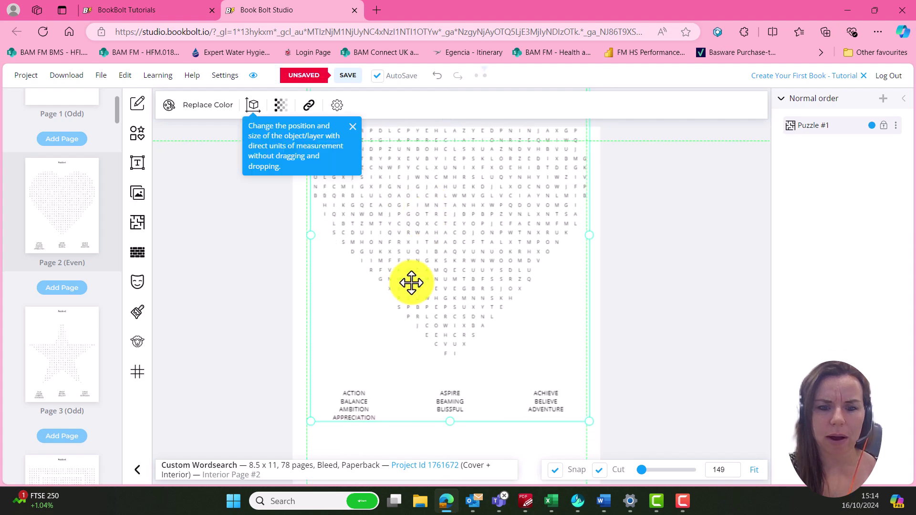
{"action": "left_click_drag", "start_coordinate": [481, 373], "coordinate": [506, 343]}
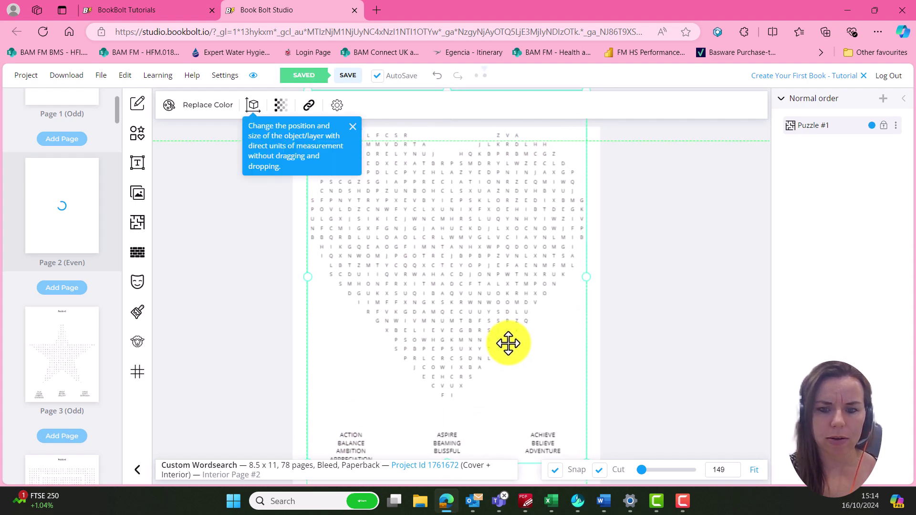
{"action": "left_click", "coordinate": [726, 368]}
{"action": "scroll", "coordinate": [728, 370], "scroll_direction": "down", "scroll_amount": 2}
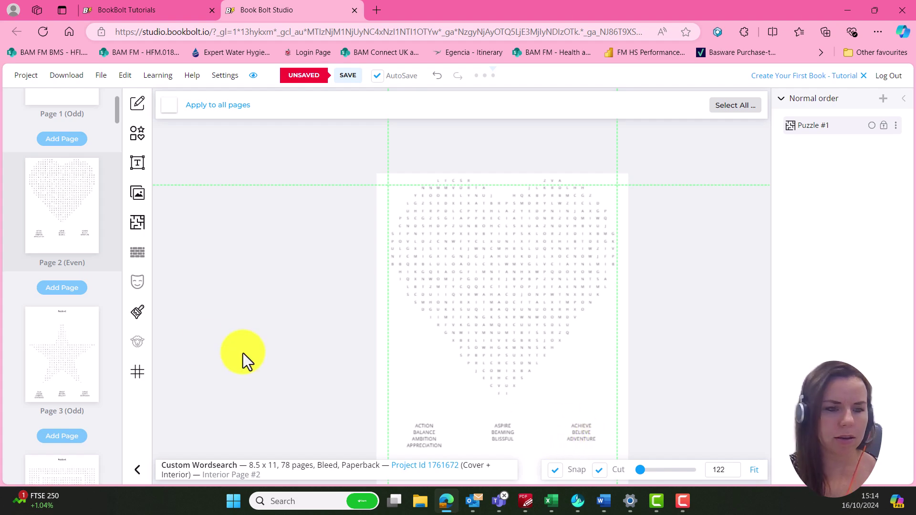
{"action": "left_click", "coordinate": [72, 365]}
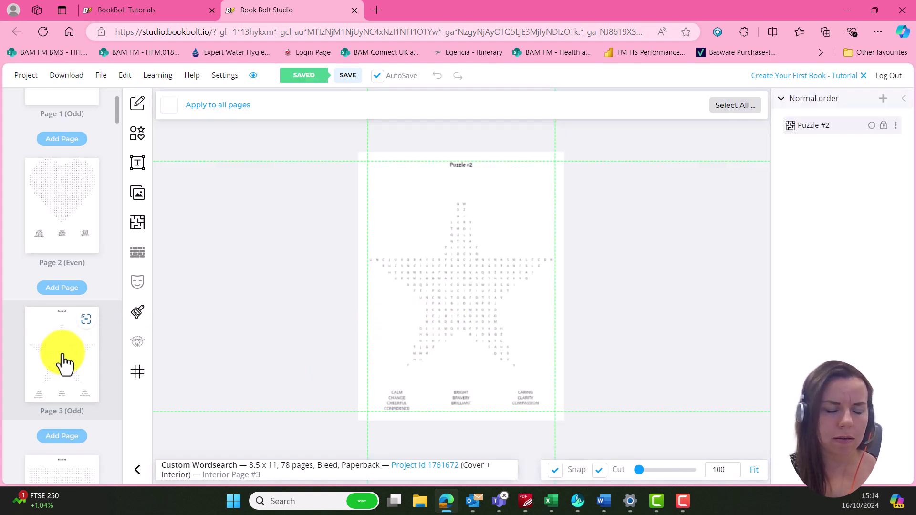
{"action": "scroll", "coordinate": [67, 358], "scroll_direction": "down", "scroll_amount": 3}
{"action": "left_click", "coordinate": [58, 393]}
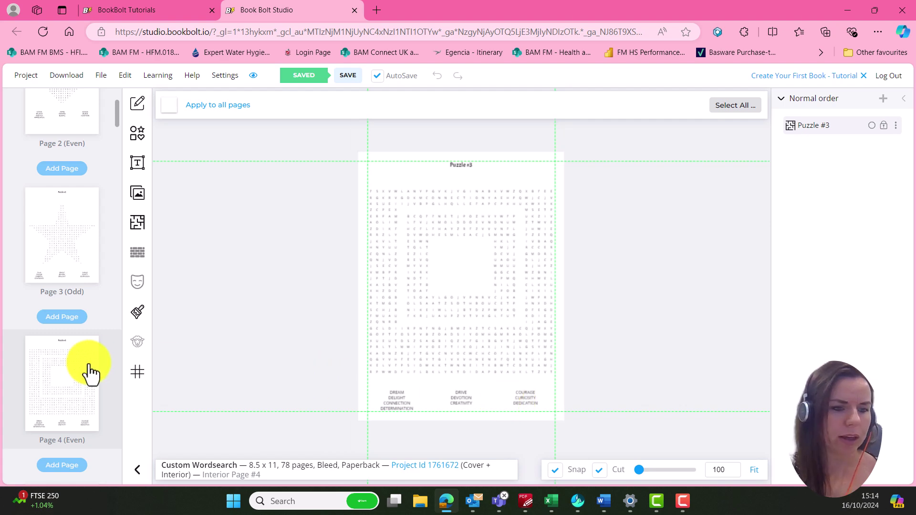
{"action": "scroll", "coordinate": [52, 384], "scroll_direction": "down", "scroll_amount": 2}
{"action": "scroll", "coordinate": [54, 384], "scroll_direction": "down", "scroll_amount": 5}
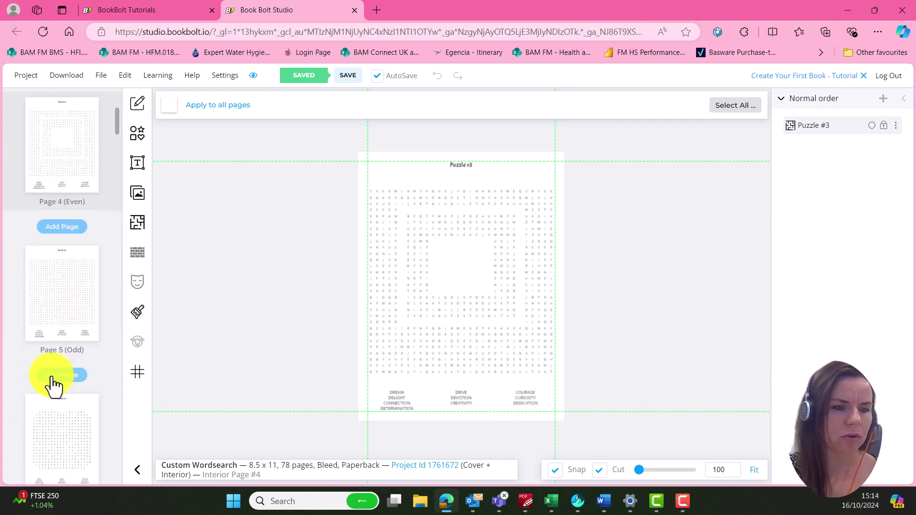
{"action": "left_click", "coordinate": [73, 324]}
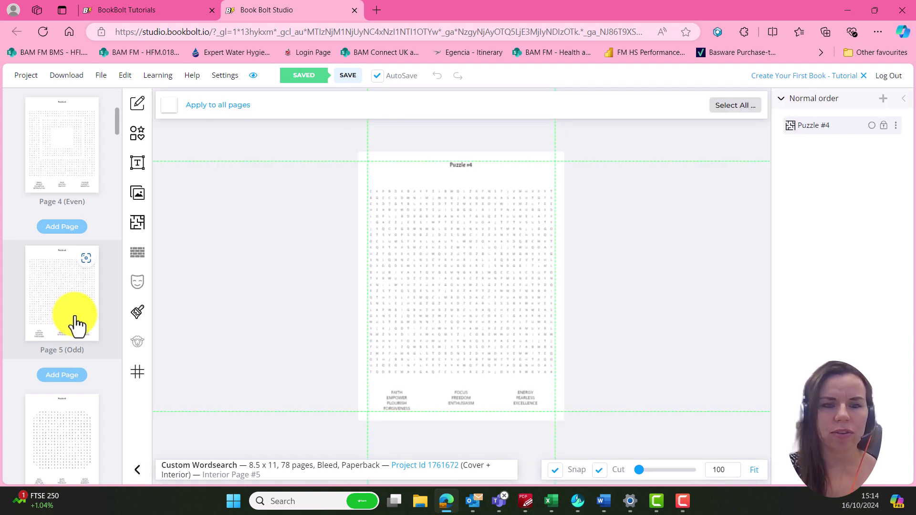
{"action": "left_click", "coordinate": [54, 430]}
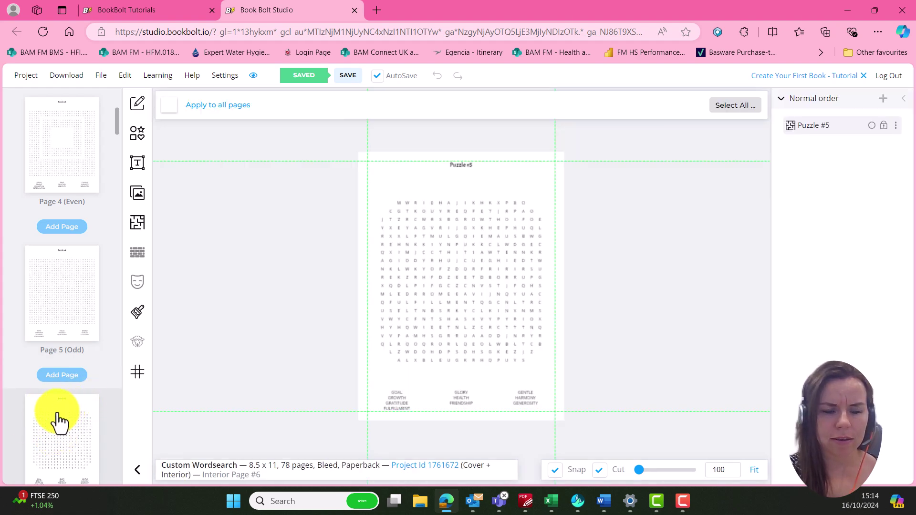
{"action": "scroll", "coordinate": [62, 419], "scroll_direction": "down", "scroll_amount": 2}
{"action": "scroll", "coordinate": [62, 419], "scroll_direction": "down", "scroll_amount": 5}
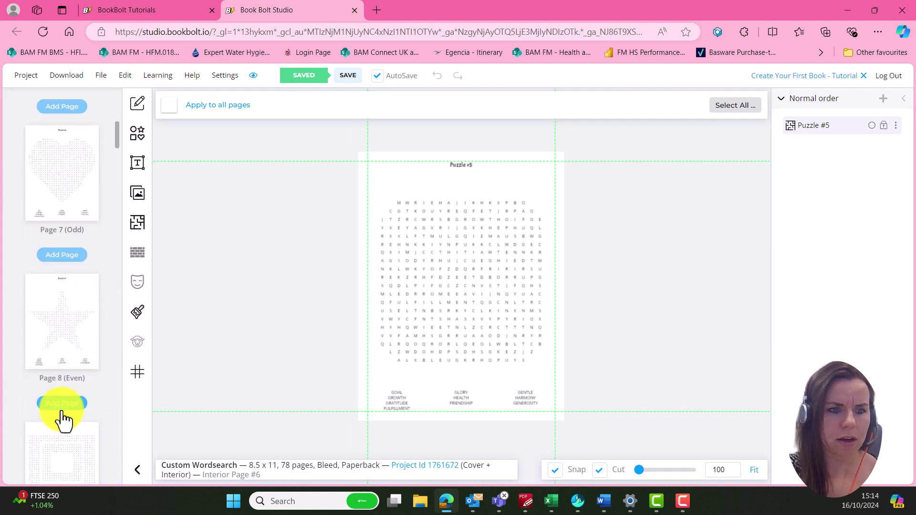
{"action": "scroll", "coordinate": [35, 307], "scroll_direction": "down", "scroll_amount": 1}
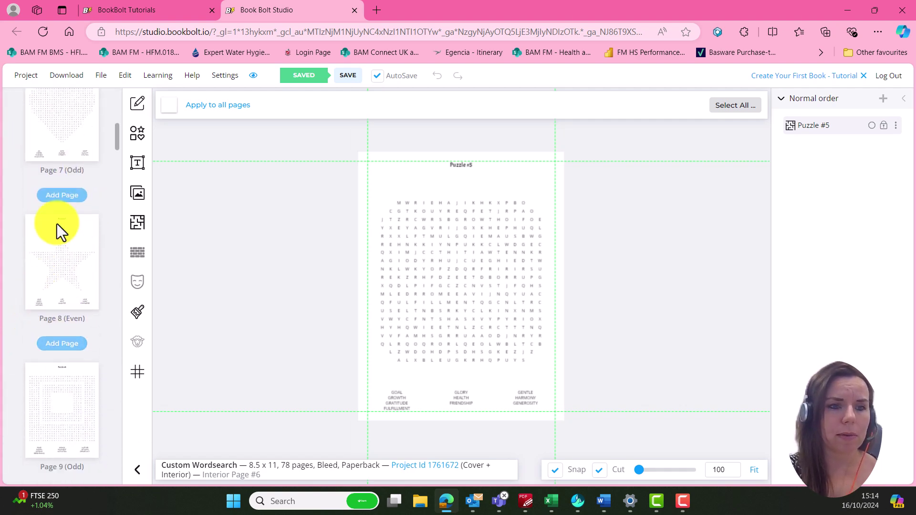
{"action": "scroll", "coordinate": [61, 229], "scroll_direction": "up", "scroll_amount": 1}
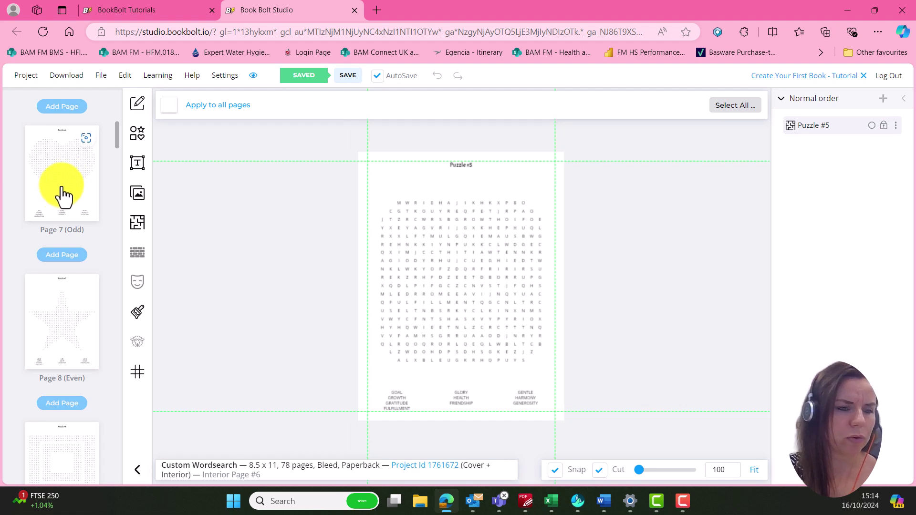
{"action": "scroll", "coordinate": [50, 370], "scroll_direction": "down", "scroll_amount": 4}
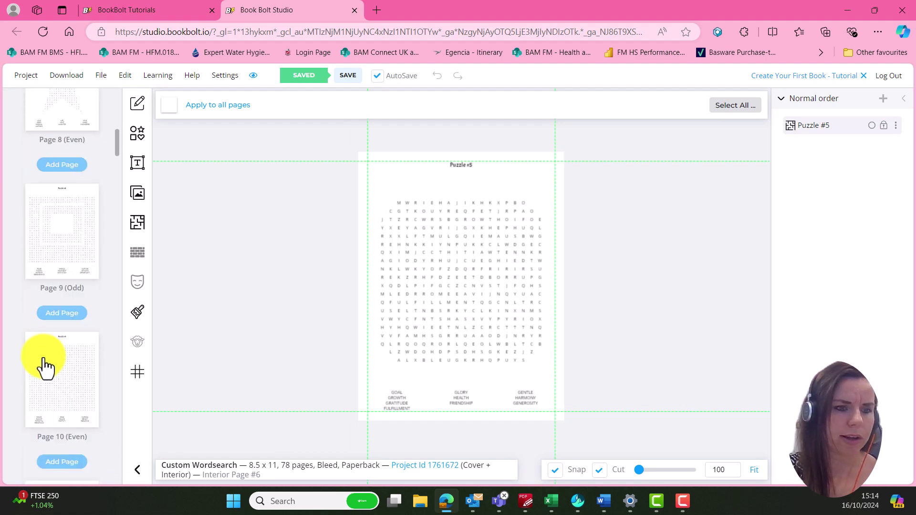
{"action": "scroll", "coordinate": [48, 362], "scroll_direction": "down", "scroll_amount": 6}
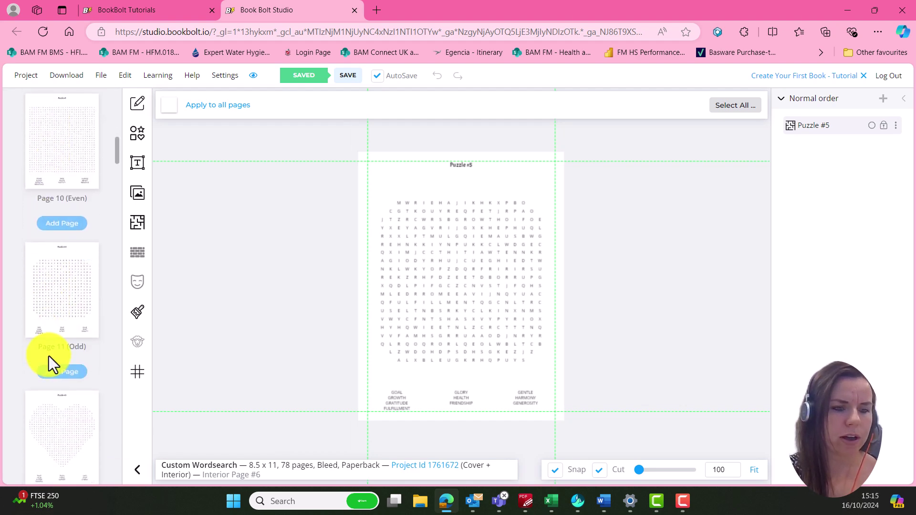
{"action": "scroll", "coordinate": [57, 362], "scroll_direction": "down", "scroll_amount": 20}
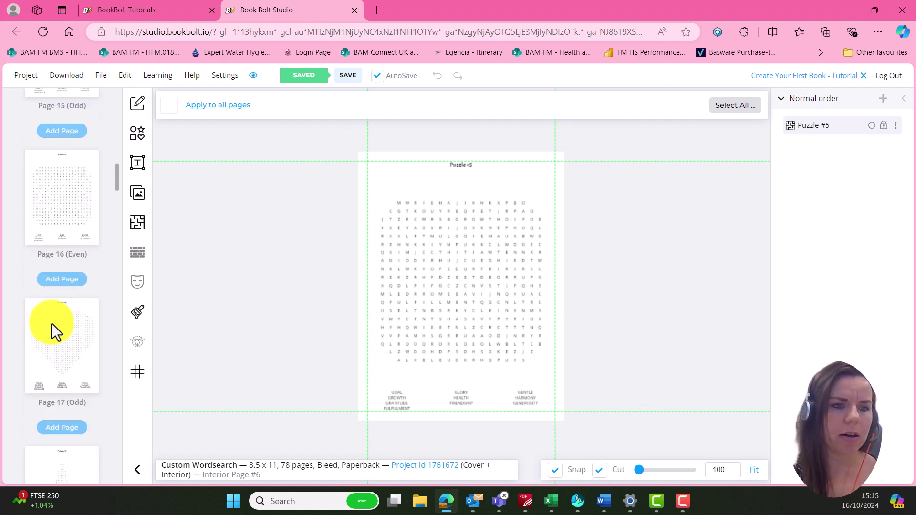
{"action": "scroll", "coordinate": [57, 334], "scroll_direction": "down", "scroll_amount": 20}
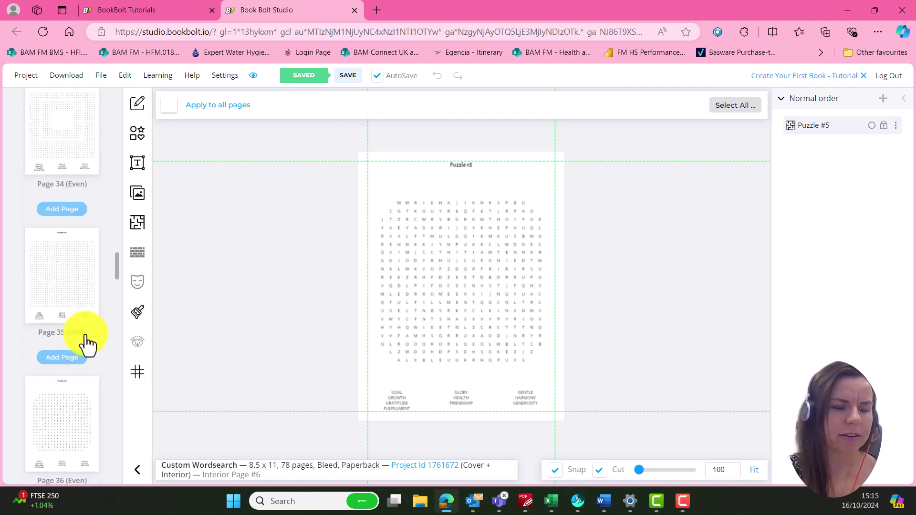
{"action": "scroll", "coordinate": [87, 345], "scroll_direction": "down", "scroll_amount": 5}
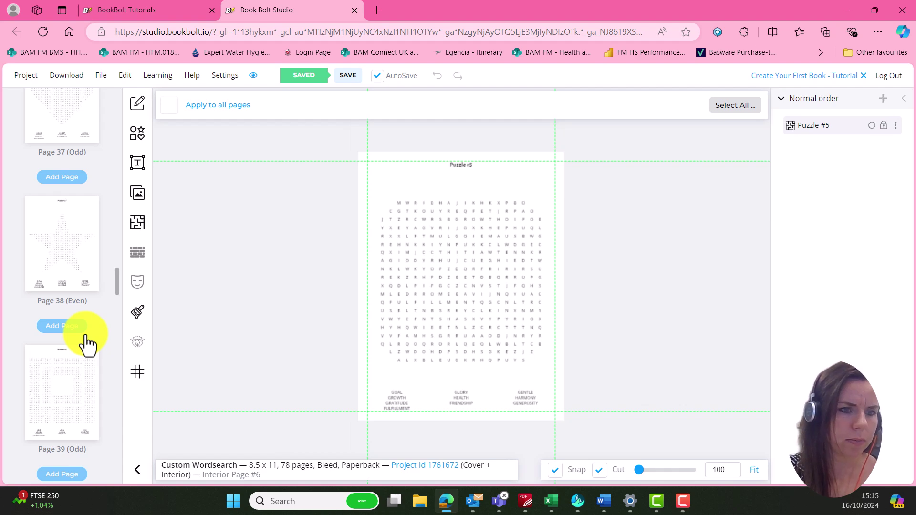
{"action": "scroll", "coordinate": [87, 345], "scroll_direction": "down", "scroll_amount": 8}
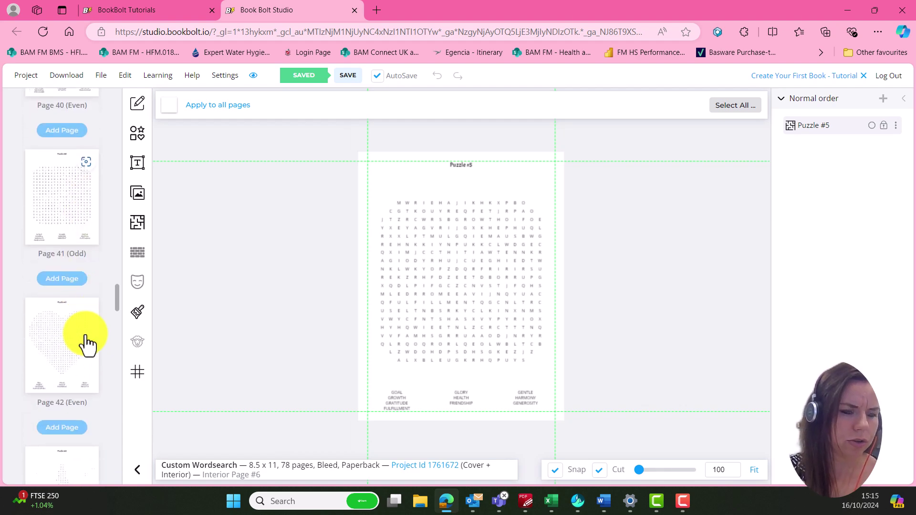
{"action": "scroll", "coordinate": [87, 345], "scroll_direction": "down", "scroll_amount": 10}
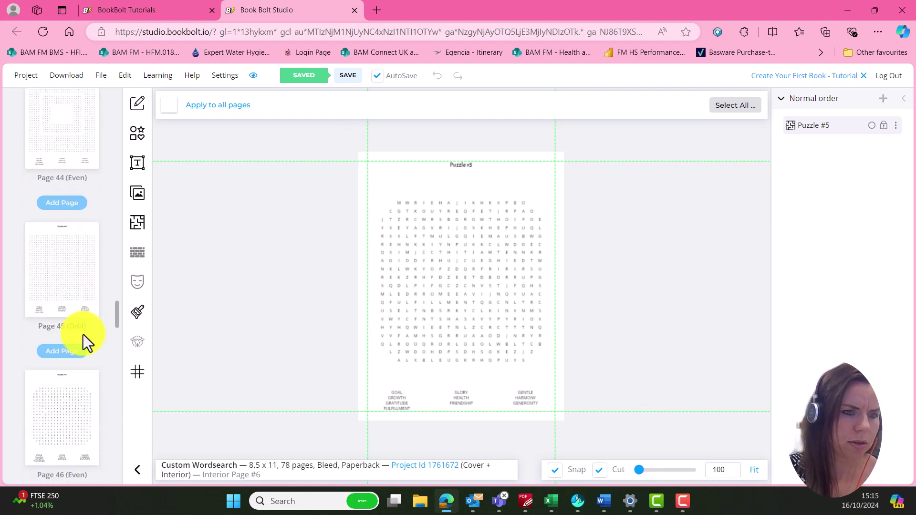
{"action": "scroll", "coordinate": [83, 334], "scroll_direction": "down", "scroll_amount": 10}
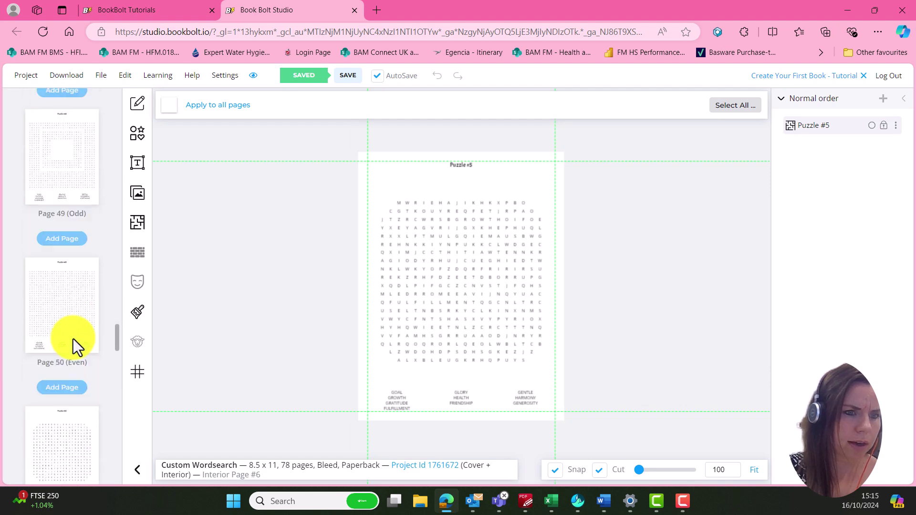
{"action": "scroll", "coordinate": [73, 339], "scroll_direction": "down", "scroll_amount": 5}
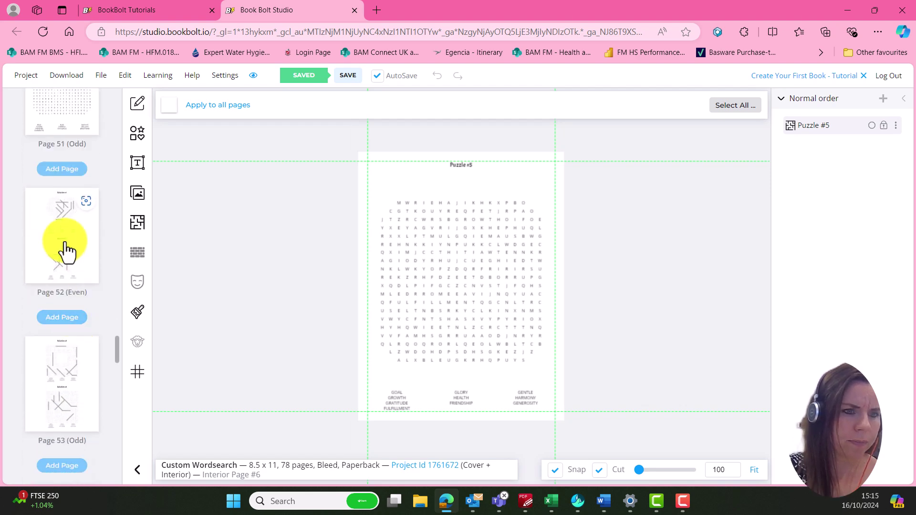
Open interior page 52 and inspect the Solution #1 and #2 answer grids.
{"action": "left_click", "coordinate": [67, 252]}
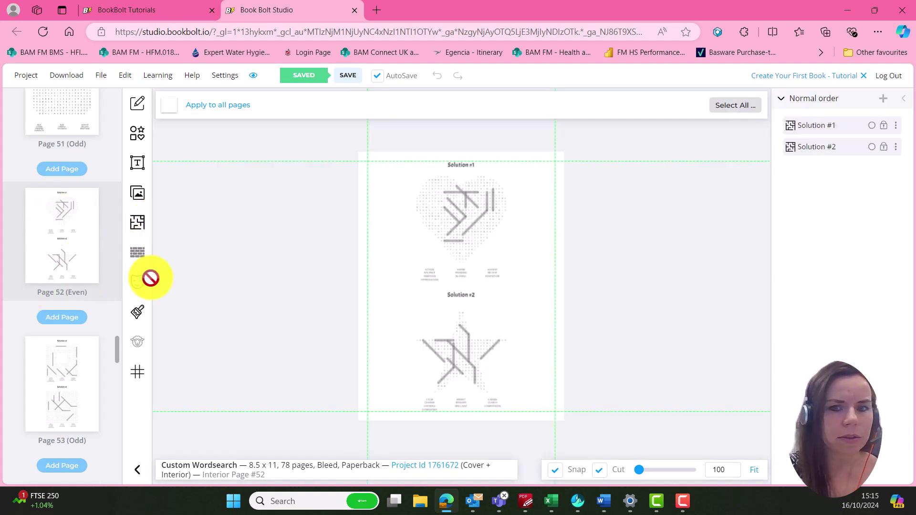
{"action": "scroll", "coordinate": [467, 244], "scroll_direction": "up", "scroll_amount": 5}
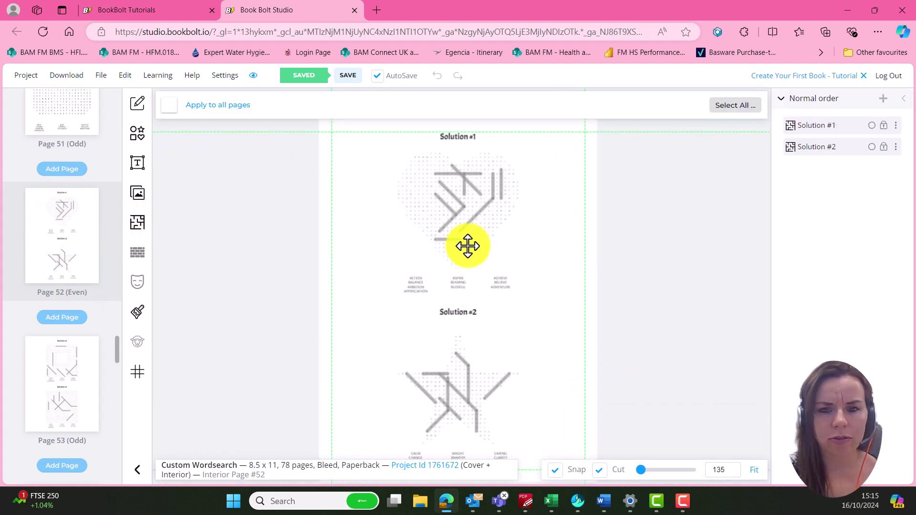
{"action": "scroll", "coordinate": [466, 250], "scroll_direction": "up", "scroll_amount": 4}
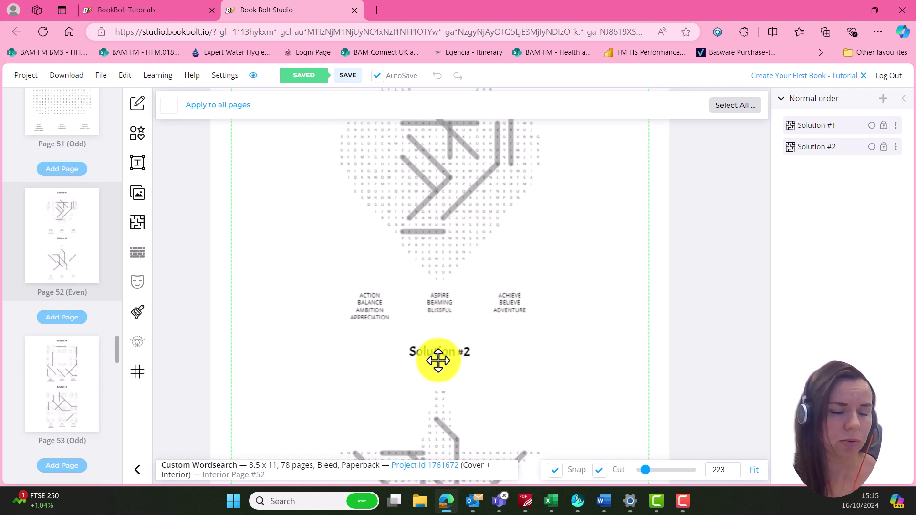
{"action": "left_click", "coordinate": [54, 274]}
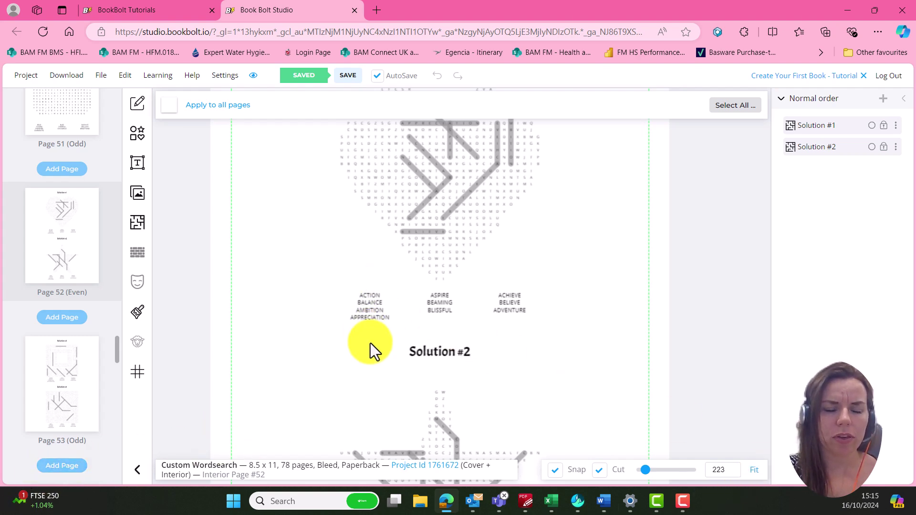
{"action": "scroll", "coordinate": [97, 325], "scroll_direction": "down", "scroll_amount": 10}
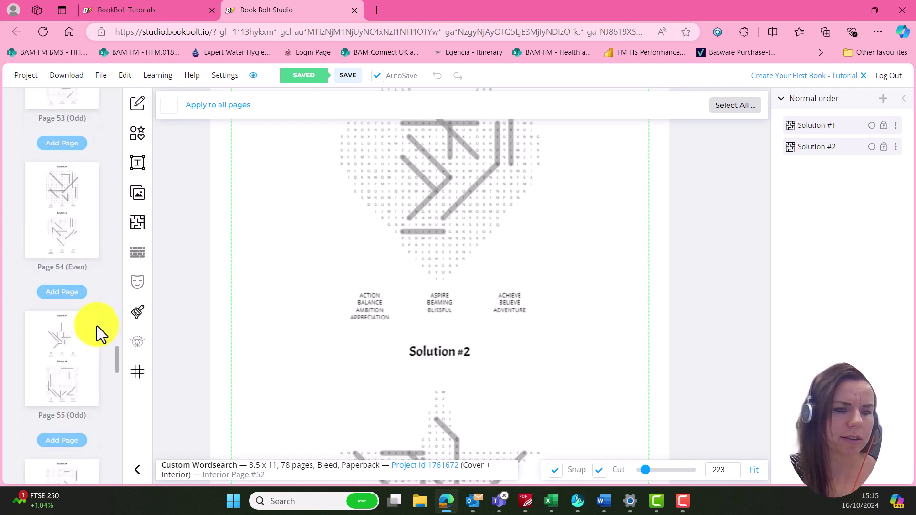
{"action": "scroll", "coordinate": [97, 326], "scroll_direction": "down", "scroll_amount": 10}
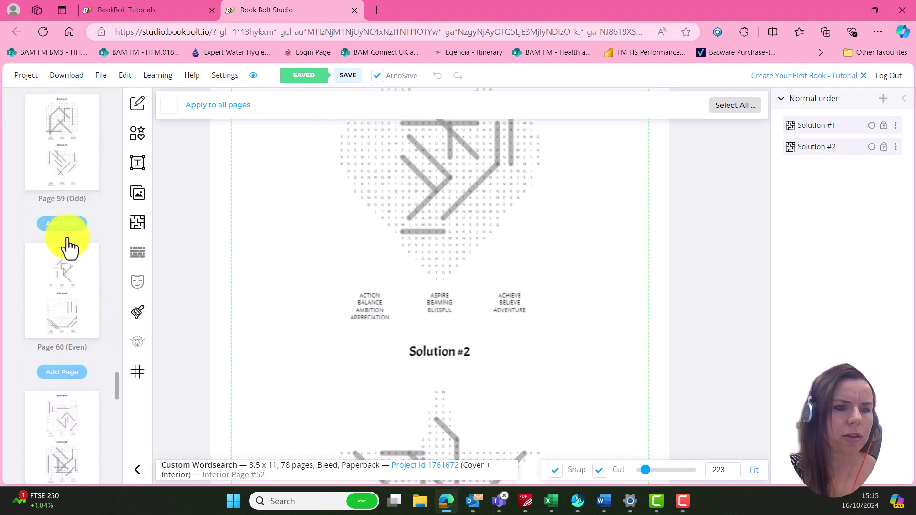
Review solution pages 59, 60, 63 and 65, ending on Solutions #27 and #28.
{"action": "left_click", "coordinate": [90, 146]}
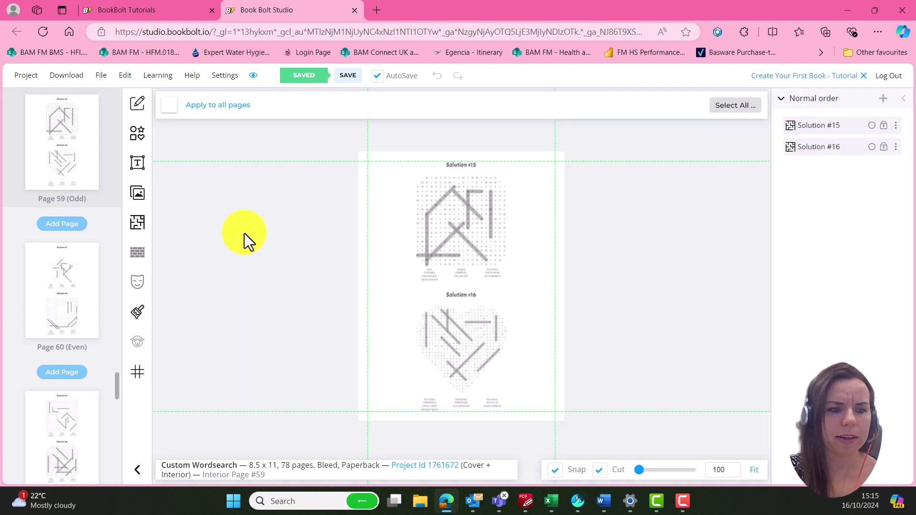
{"action": "left_click", "coordinate": [74, 284]}
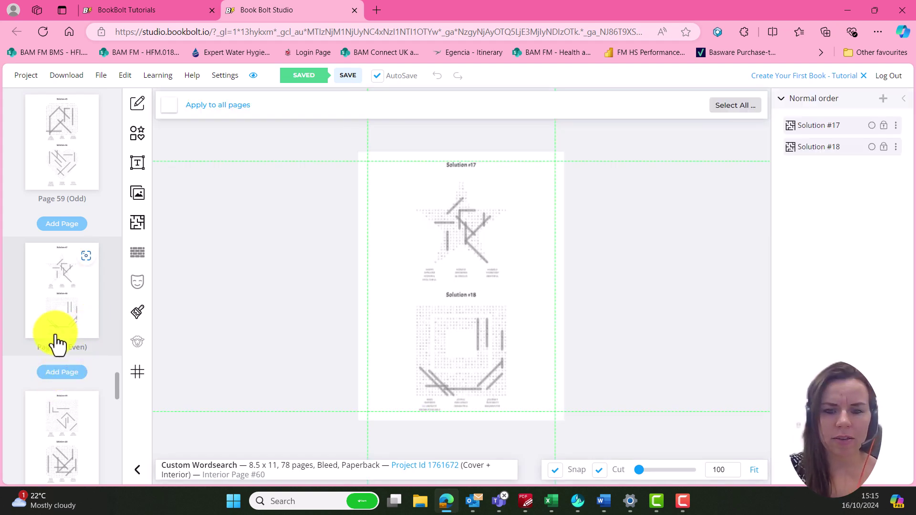
{"action": "scroll", "coordinate": [56, 342], "scroll_direction": "down", "scroll_amount": 8}
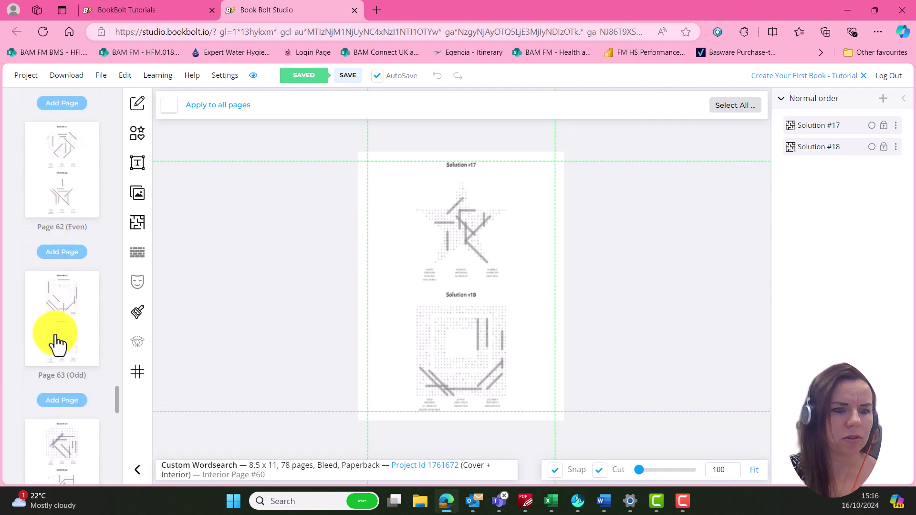
{"action": "left_click", "coordinate": [68, 323]}
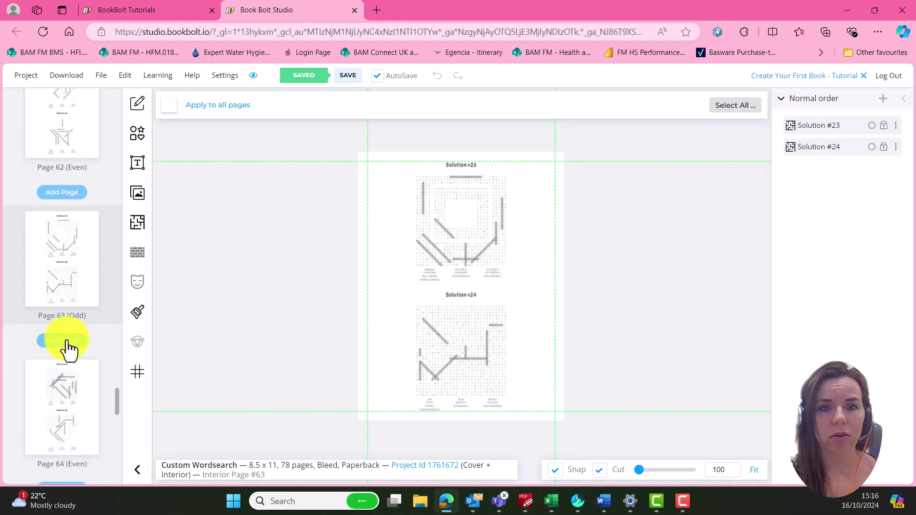
{"action": "scroll", "coordinate": [70, 344], "scroll_direction": "down", "scroll_amount": 5}
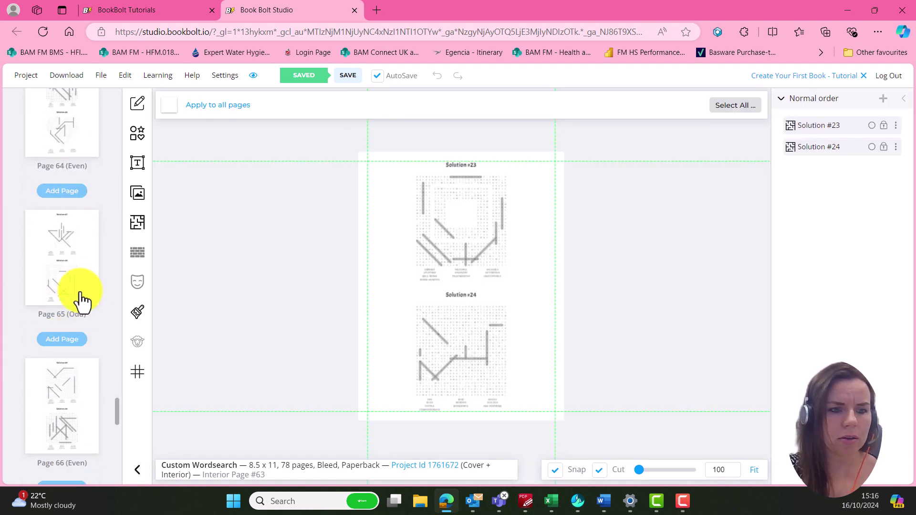
{"action": "left_click", "coordinate": [76, 286]}
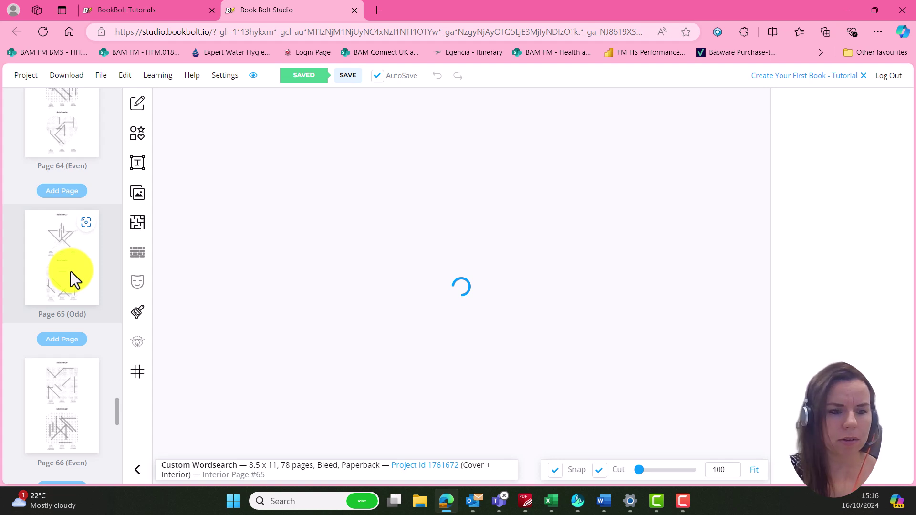
{"action": "scroll", "coordinate": [71, 286], "scroll_direction": "down", "scroll_amount": 10}
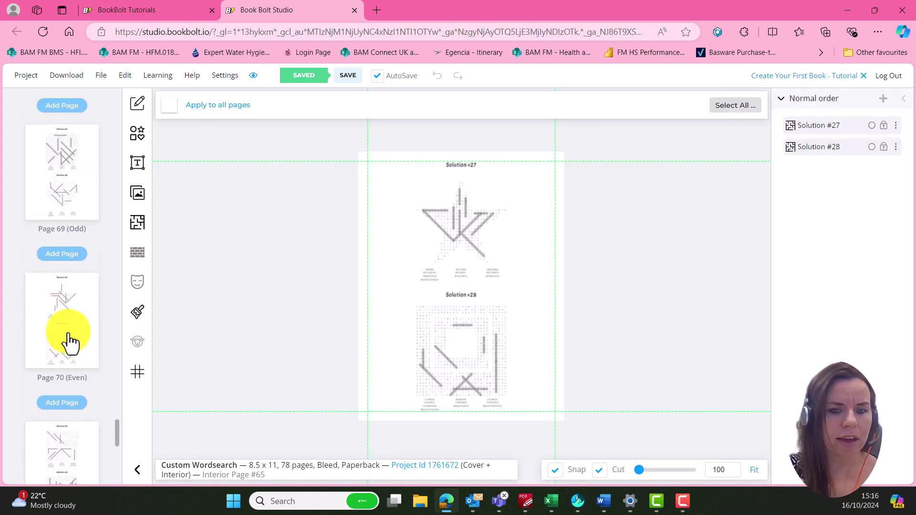
{"action": "scroll", "coordinate": [71, 342], "scroll_direction": "down", "scroll_amount": 10}
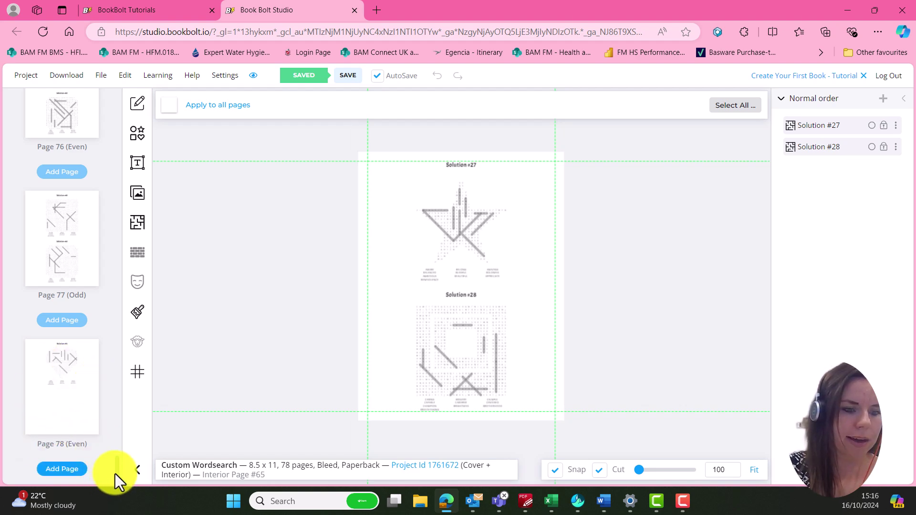
{"action": "left_click_drag", "start_coordinate": [115, 473], "coordinate": [158, 94]}
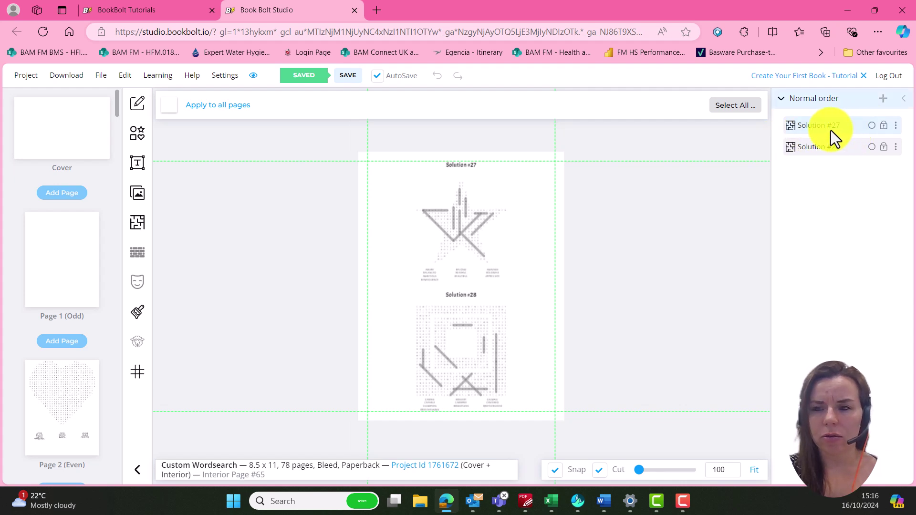
{"action": "left_click", "coordinate": [896, 126]}
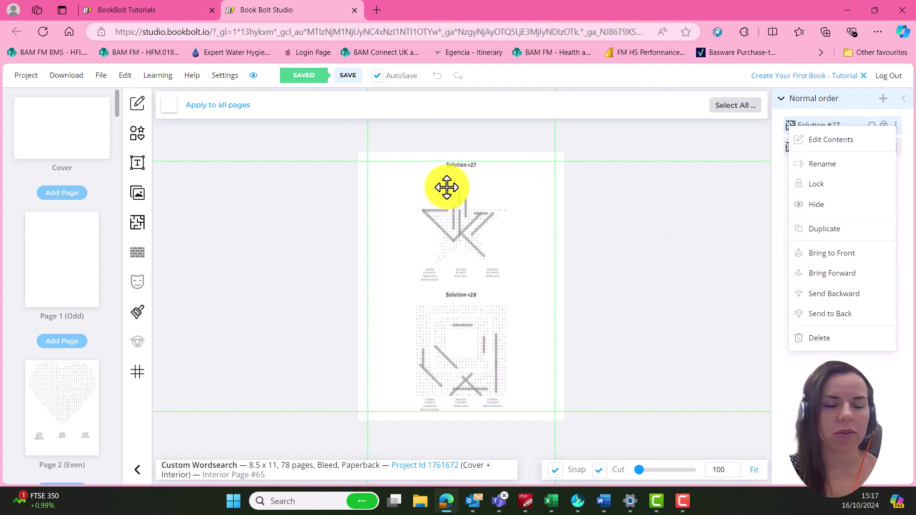
{"action": "scroll", "coordinate": [330, 215], "scroll_direction": "up", "scroll_amount": 5}
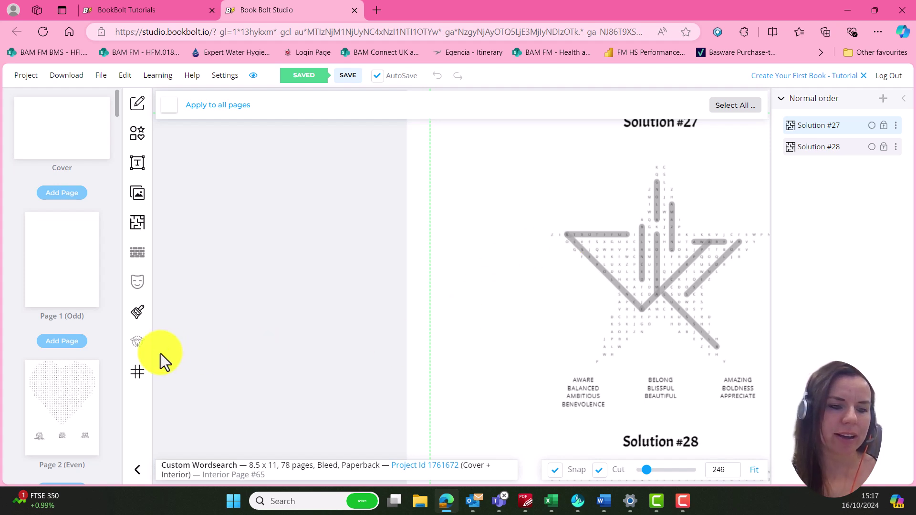
Drag page 2's heart-shaped Puzzle #1 down to snap within the margin guides.
{"action": "left_click", "coordinate": [53, 415]}
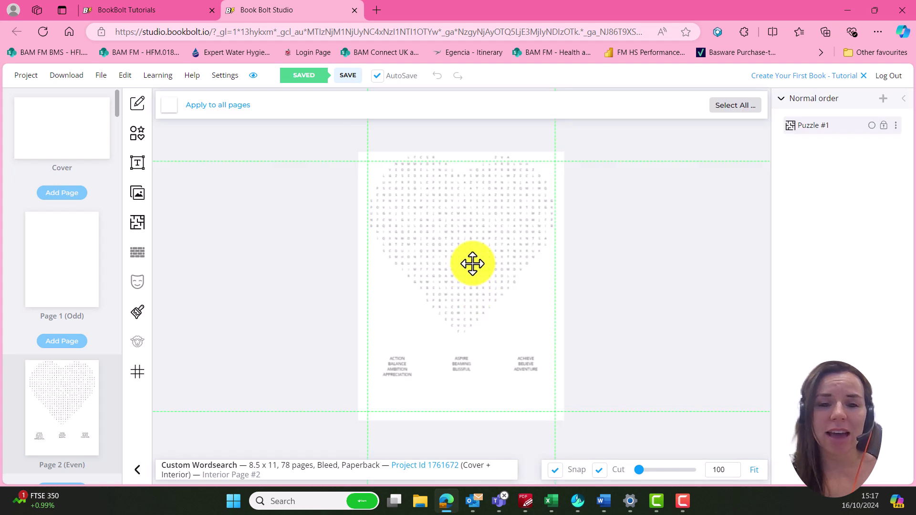
{"action": "left_click_drag", "start_coordinate": [440, 257], "coordinate": [438, 292]}
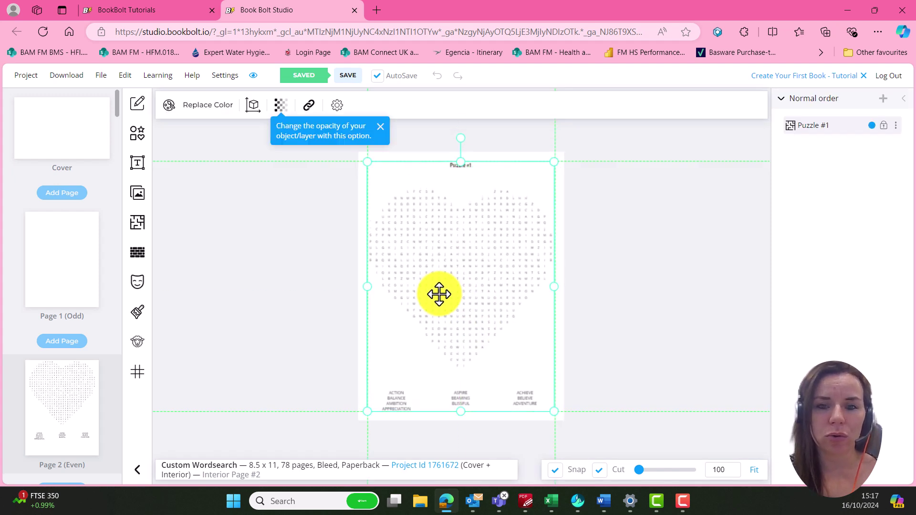
{"action": "left_click", "coordinate": [583, 282]}
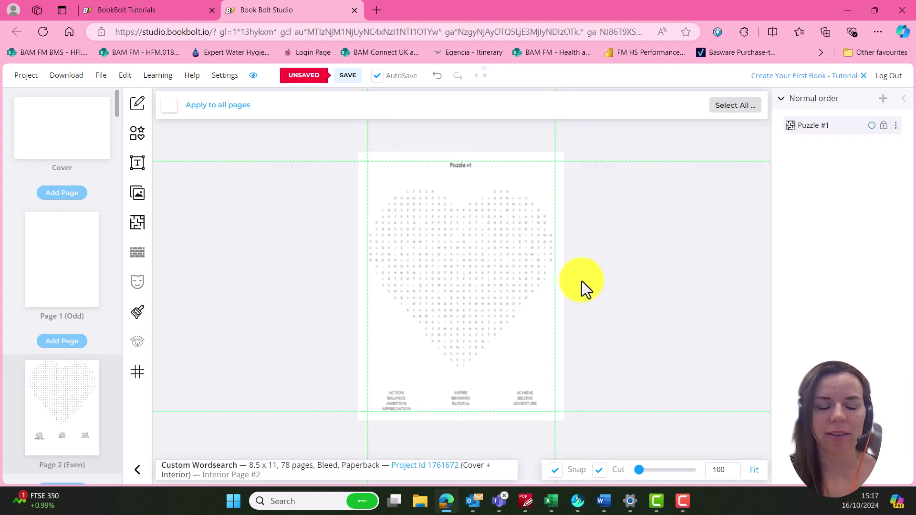